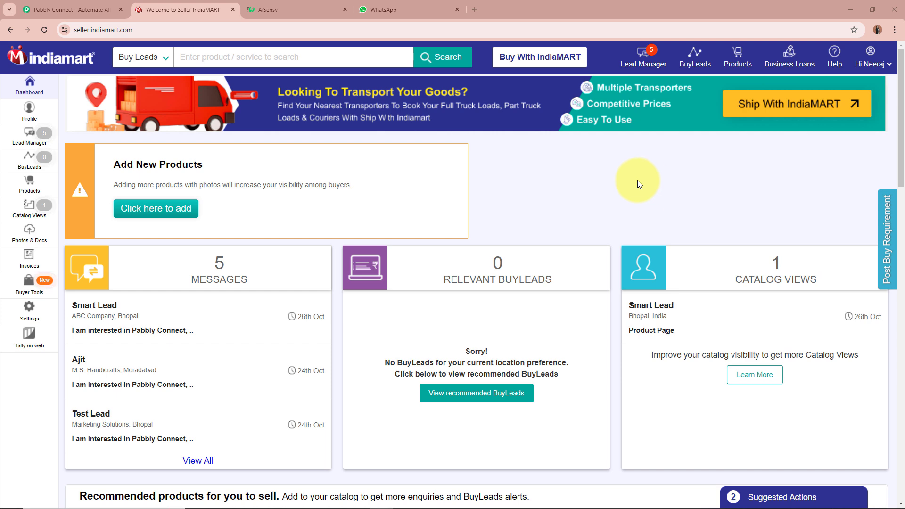
Look over the indiamart_firecrackers_business template in AiSensy, the IndiaMART seller dashboard and the AiSensy chat in WhatsApp.
left_click(311, 5)
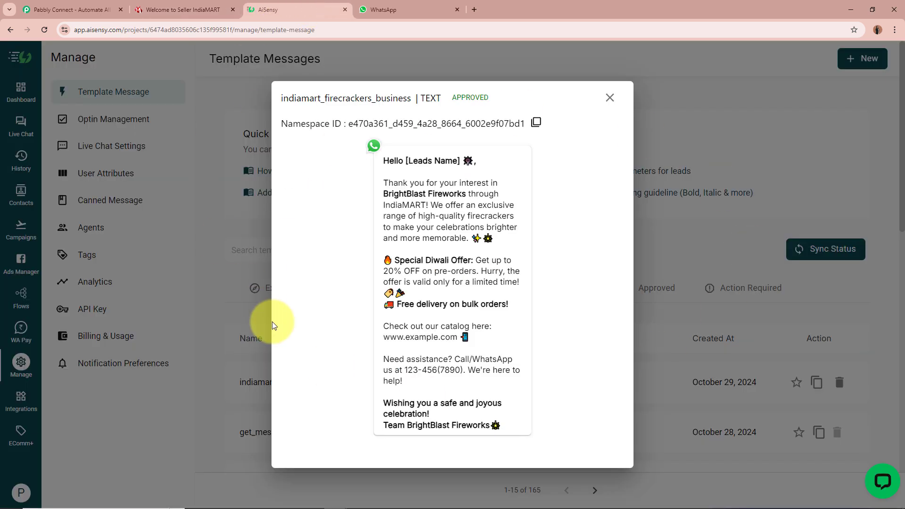
left_click(174, 9)
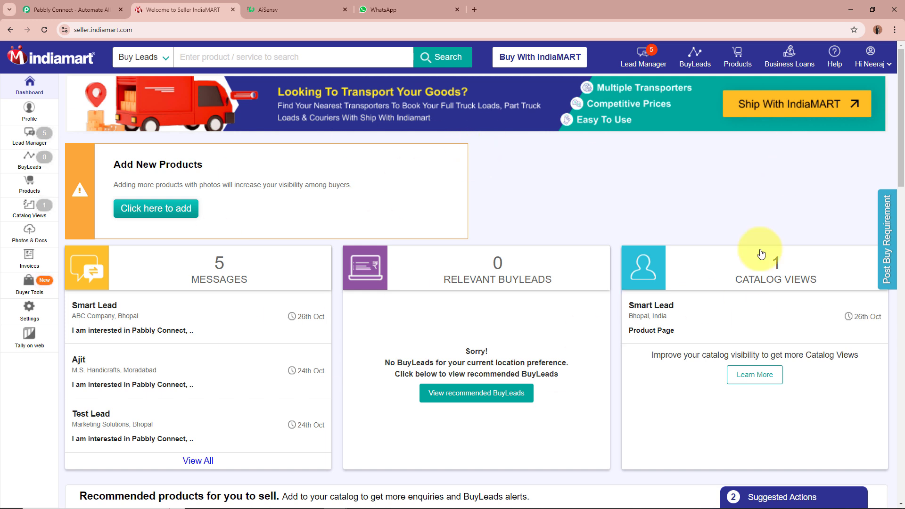
left_click(281, 5)
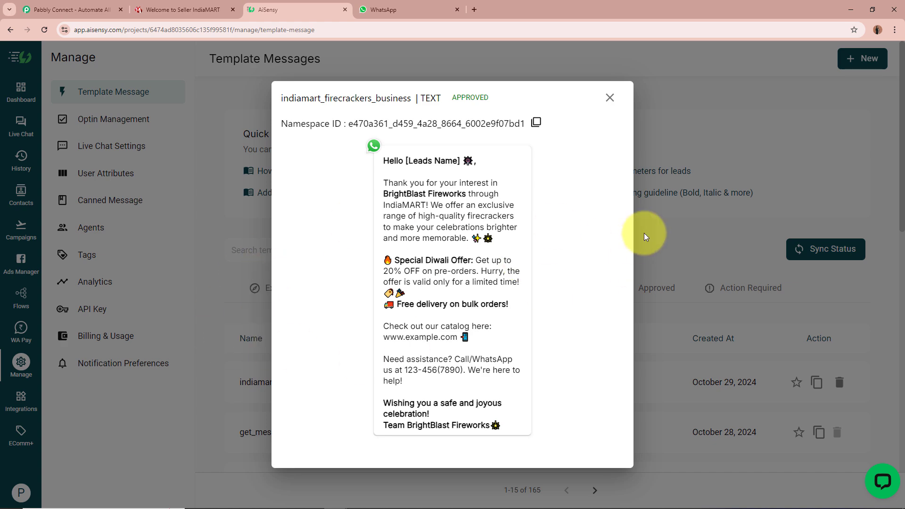
left_click(201, 0)
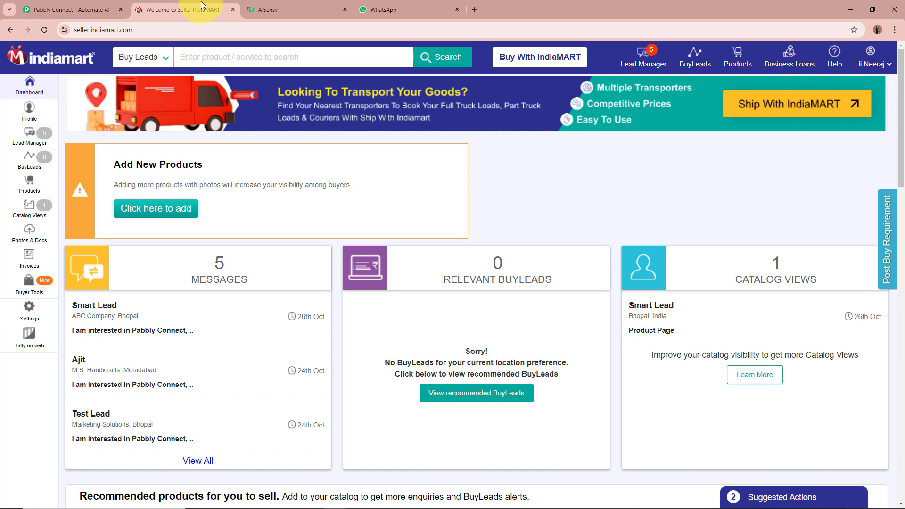
left_click(381, 4)
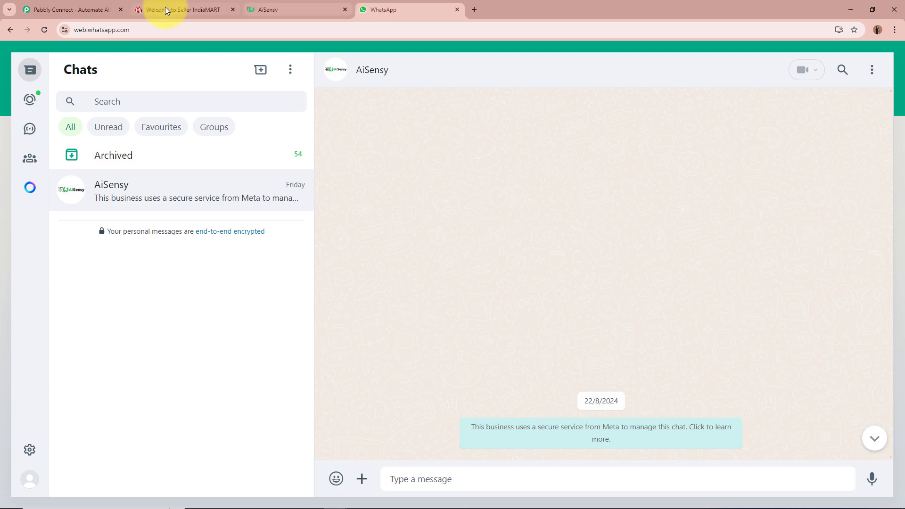
Switch to the Pabbly website, sign in to the account and open the Pabbly Connect application.
left_click(70, 11)
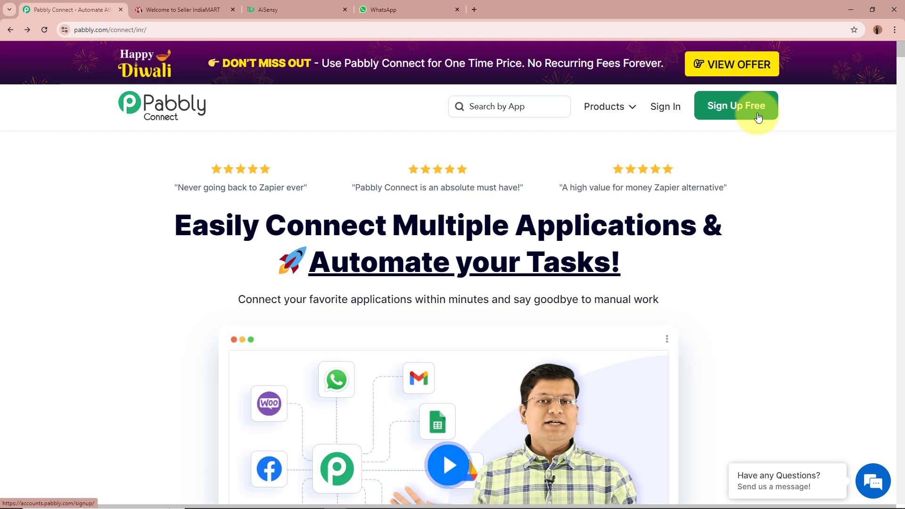
left_click(654, 109)
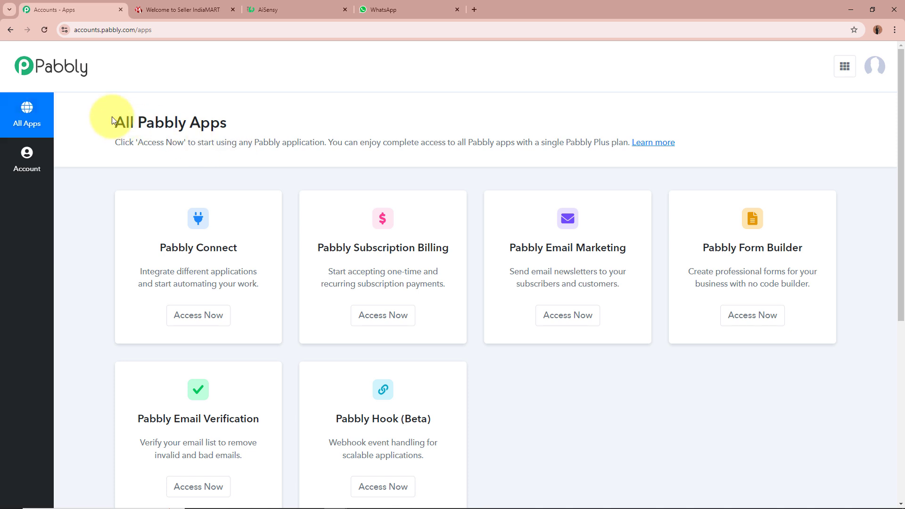
left_click_drag(112, 116, 278, 115)
left_click(278, 115)
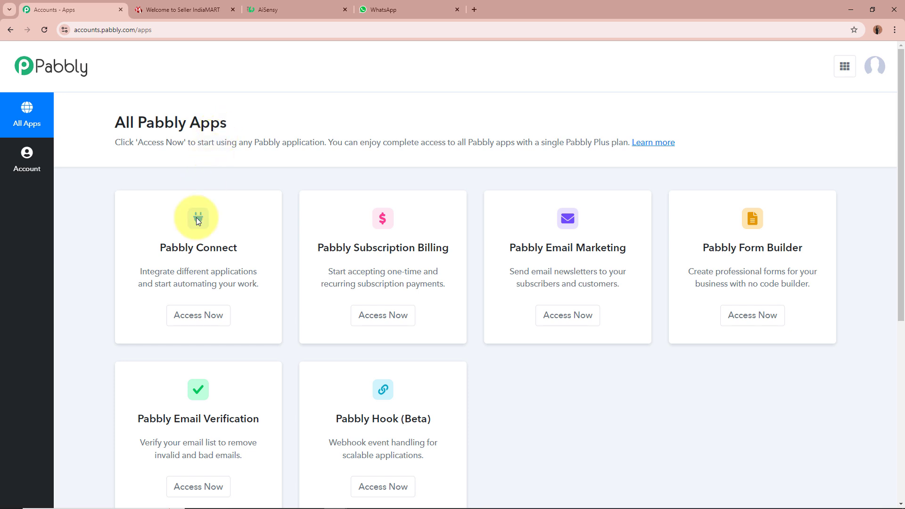
left_click_drag(121, 238, 287, 247)
left_click(286, 248)
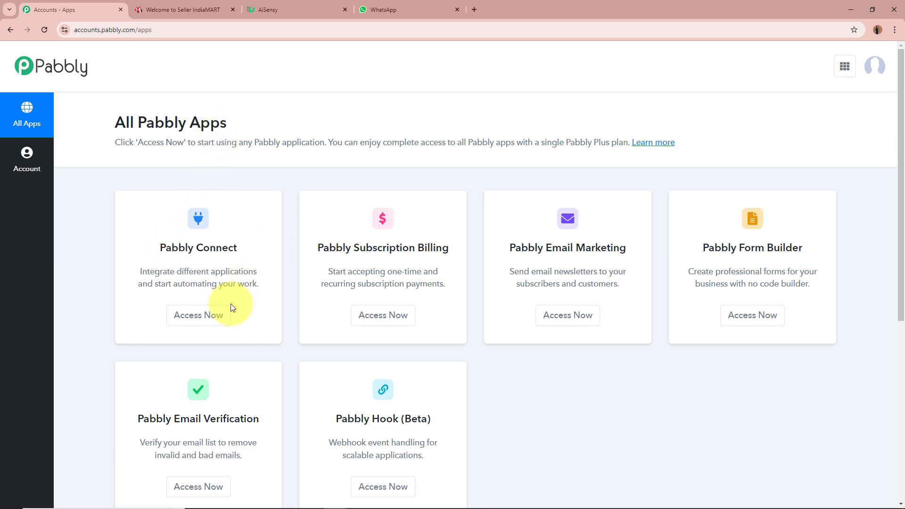
left_click(217, 315)
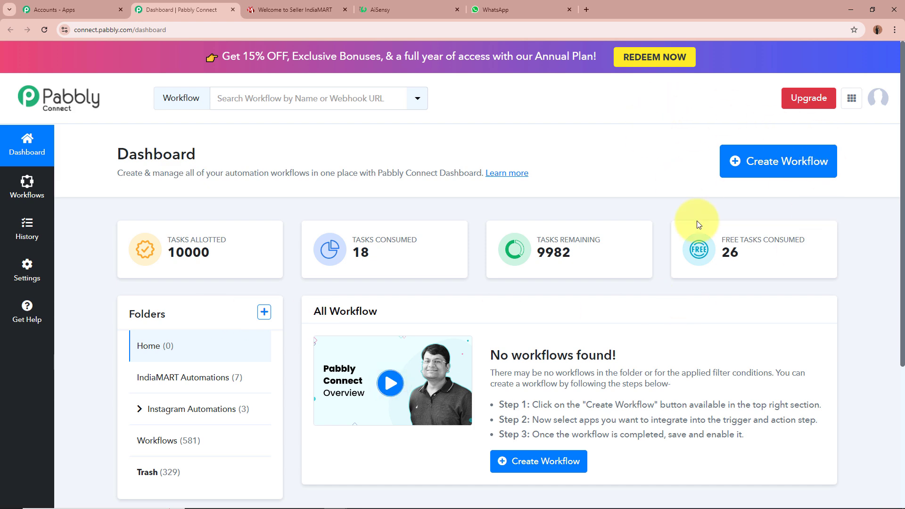
Start a new workflow named "Send WhatsApp Message to IndiaMART Leads / Enquiries for Firecrackers Business".
left_click(757, 158)
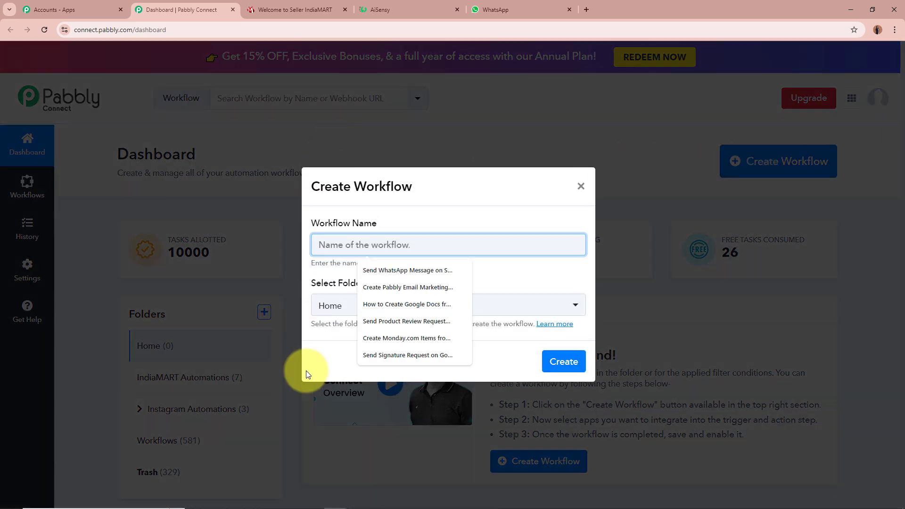
left_click_drag(306, 222, 383, 227)
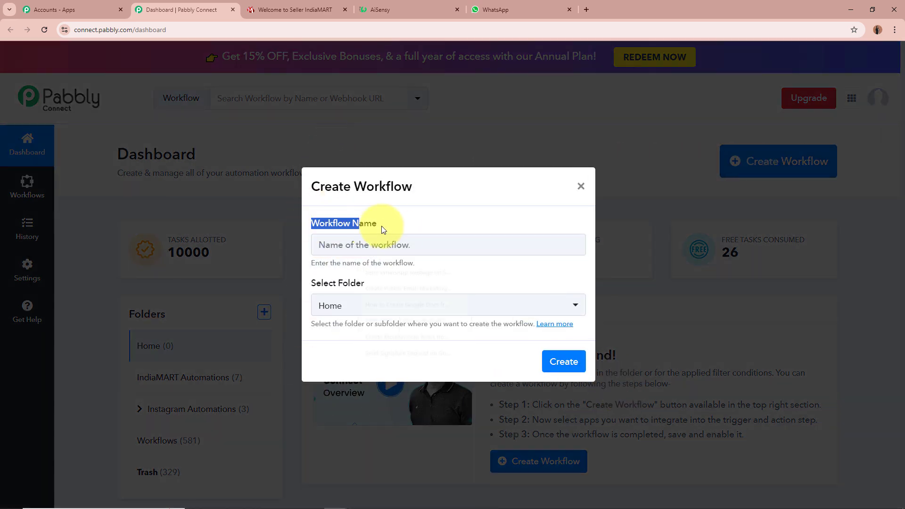
left_click_drag(310, 285, 394, 285)
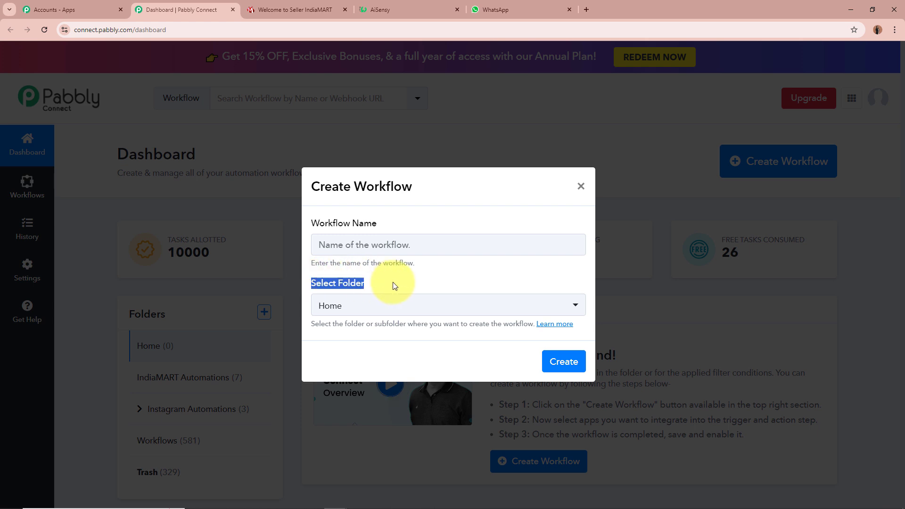
left_click(399, 245)
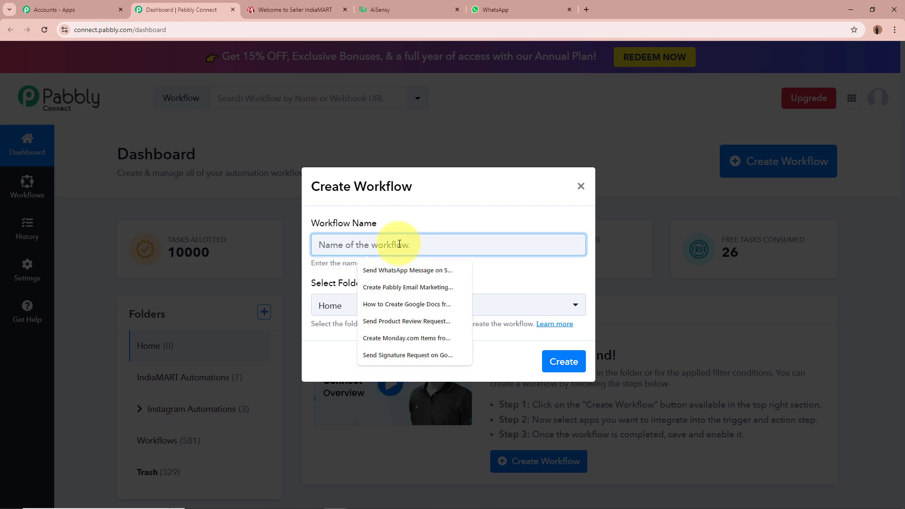
key("ctrl+v")
left_click_drag(323, 244, 586, 243)
left_click(533, 274)
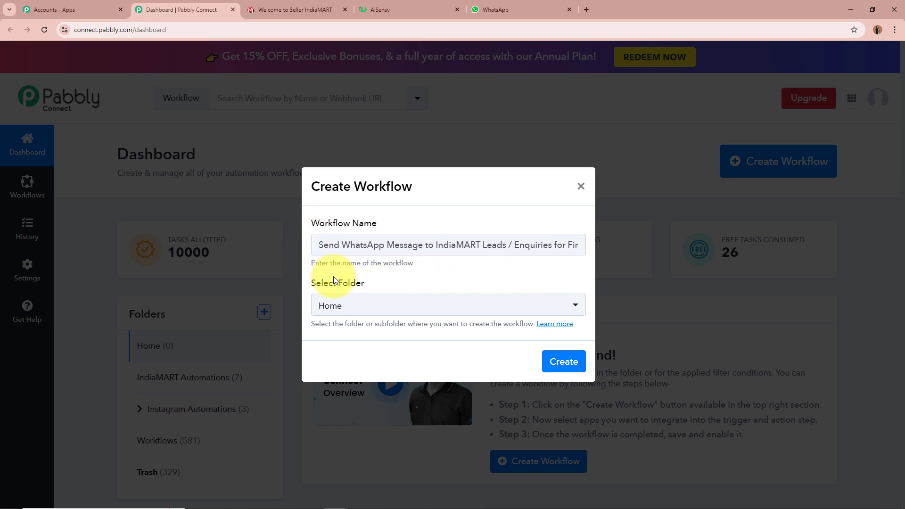
Assign the new workflow to the IndiaMART Automations folder and create it.
left_click_drag(309, 283, 376, 286)
left_click(374, 283)
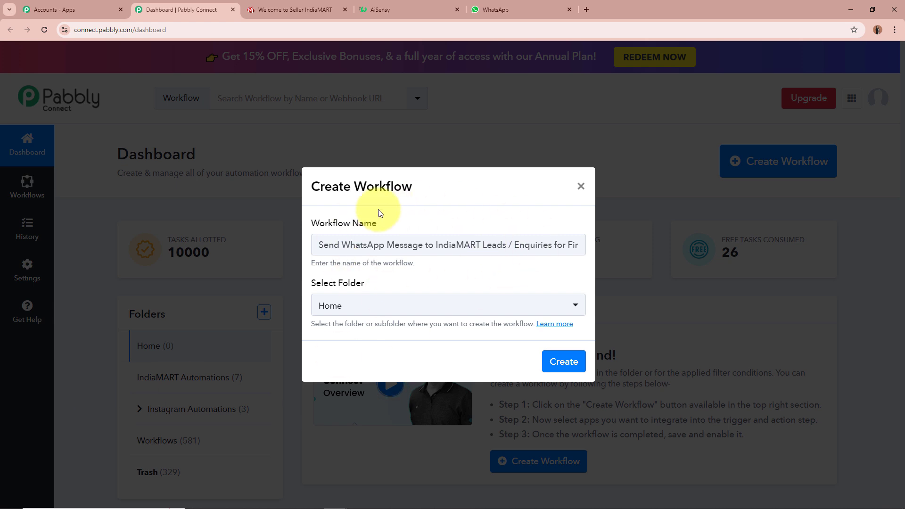
left_click(402, 309)
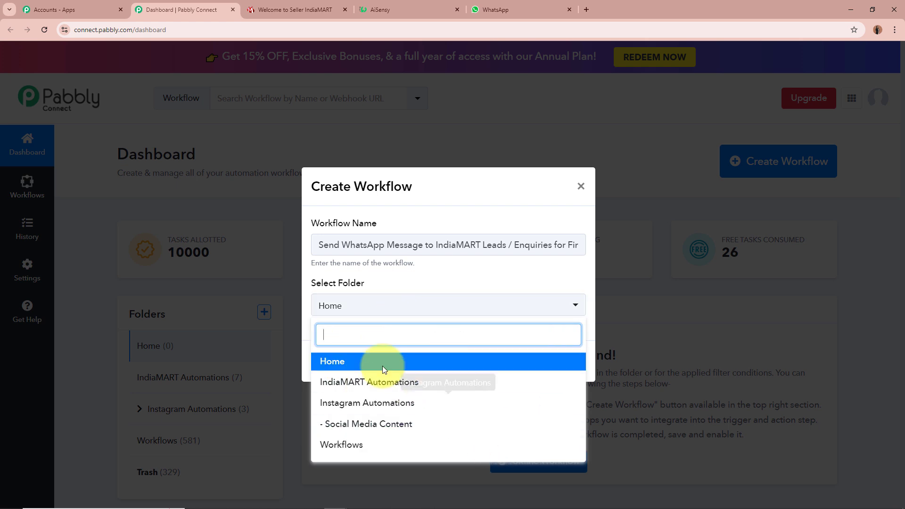
left_click(370, 381)
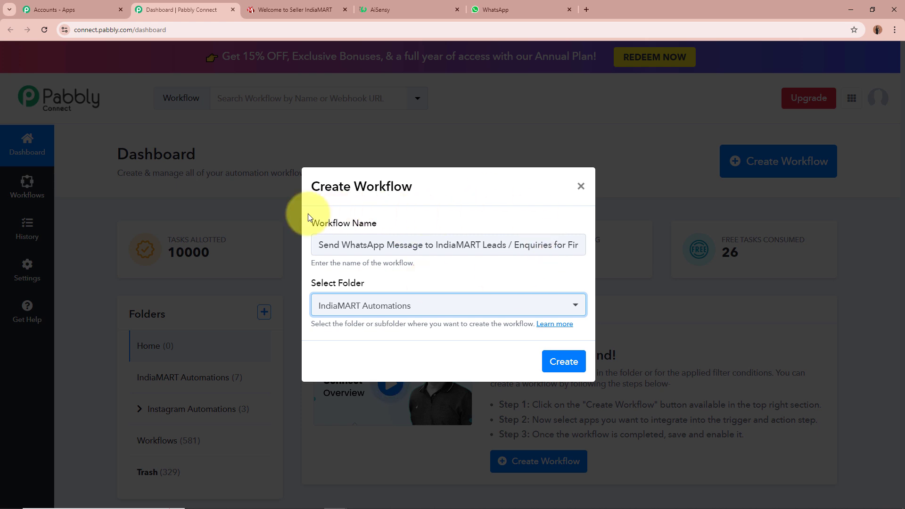
triple_click(404, 226)
triple_click(398, 283)
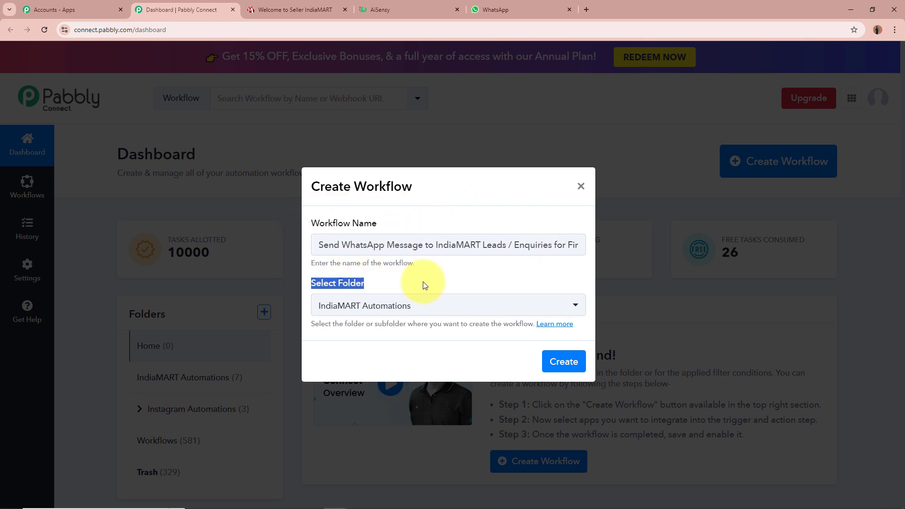
left_click(563, 361)
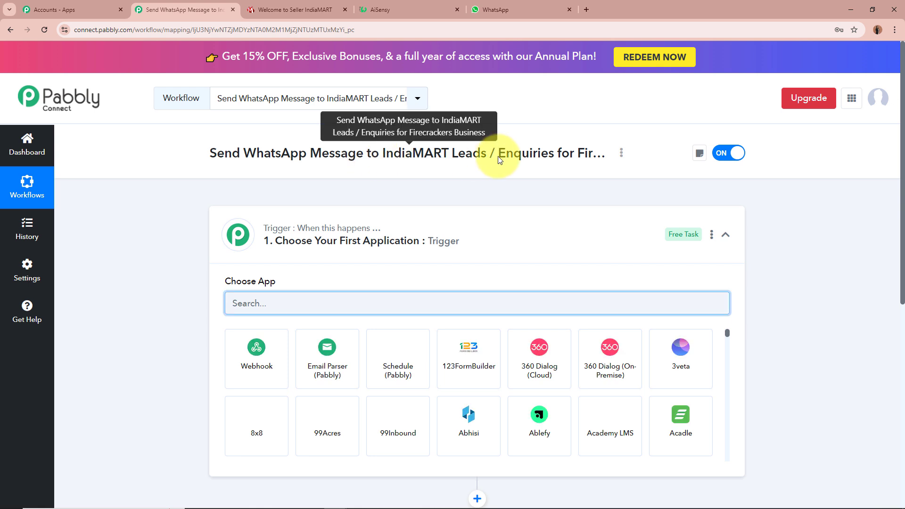
Find IndiaMART in the app list and choose it as the workflow's trigger application.
left_click(522, 231)
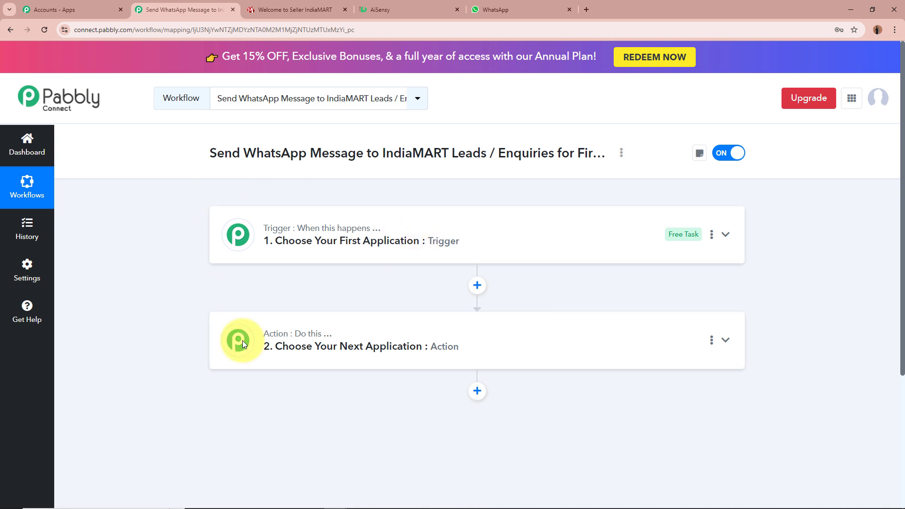
mouse_move(375, 235)
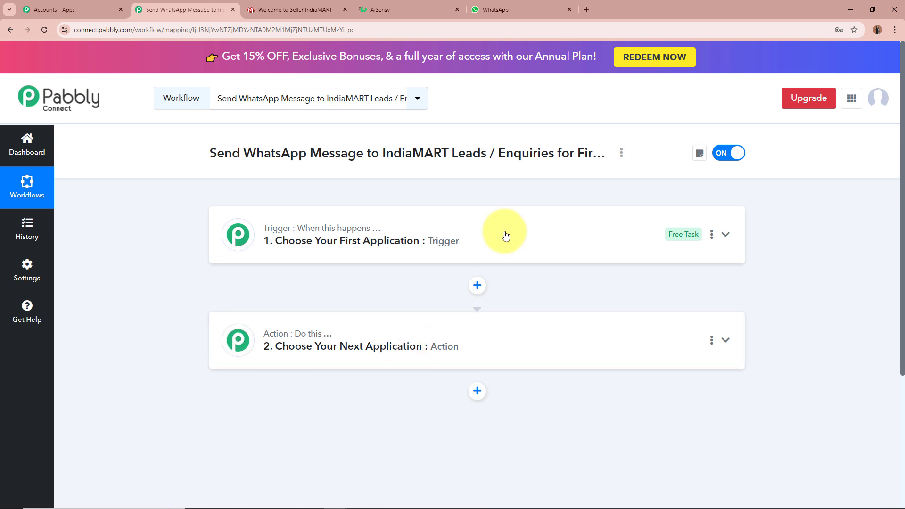
left_click(618, 222)
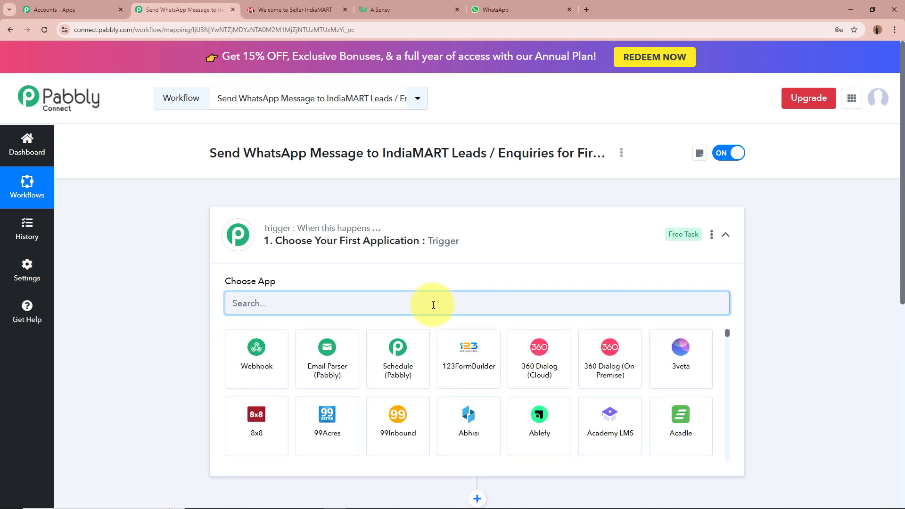
type("i")
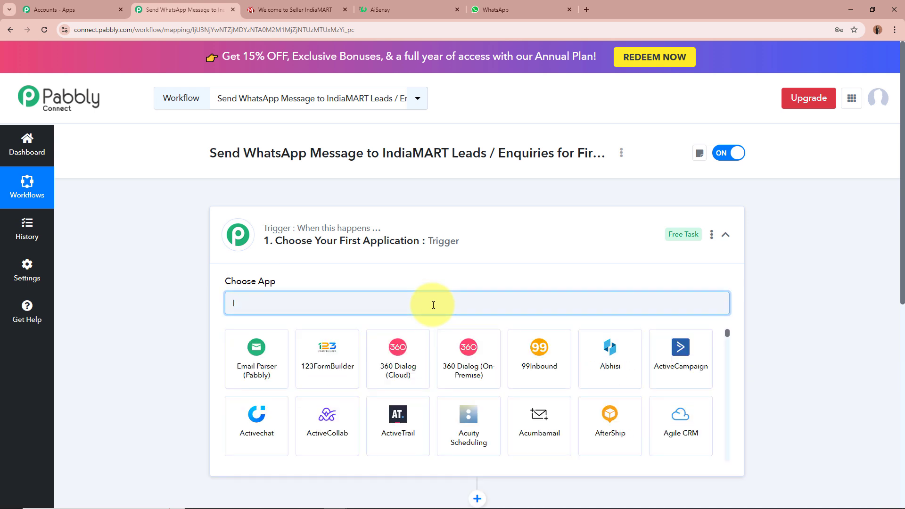
type("ndiaMART")
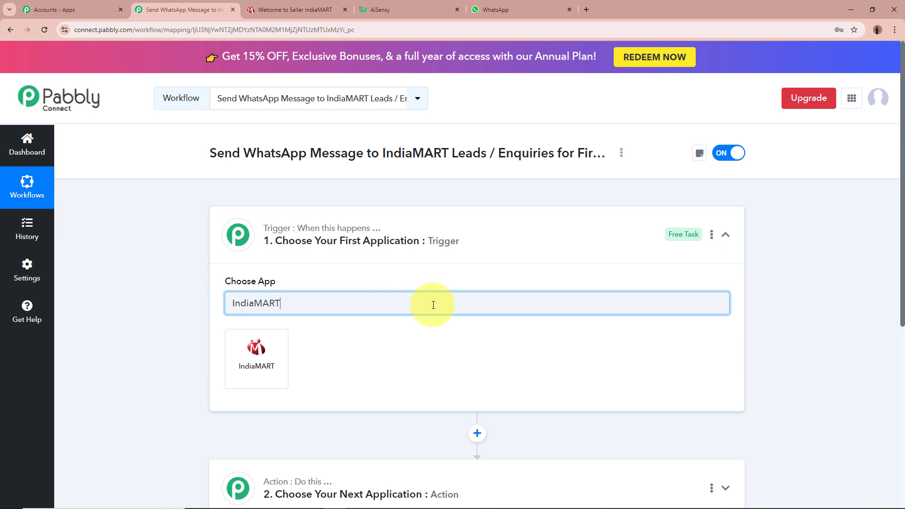
left_click(258, 358)
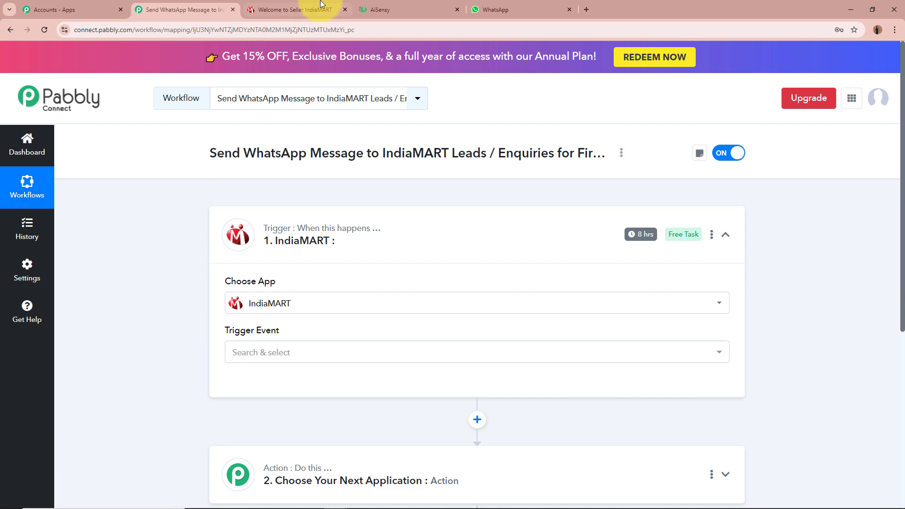
Set the trigger event of the IndiaMART step to New Leads.
left_click(302, 10)
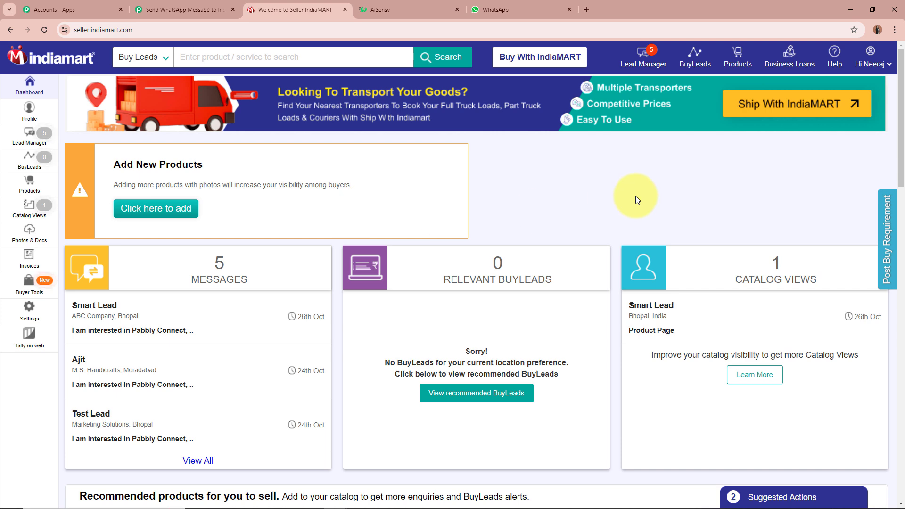
left_click(182, 9)
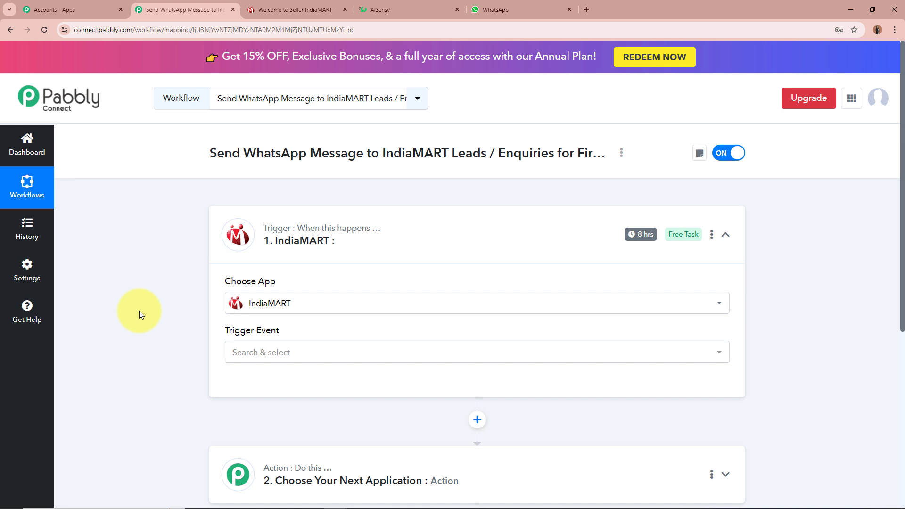
left_click_drag(228, 282, 298, 283)
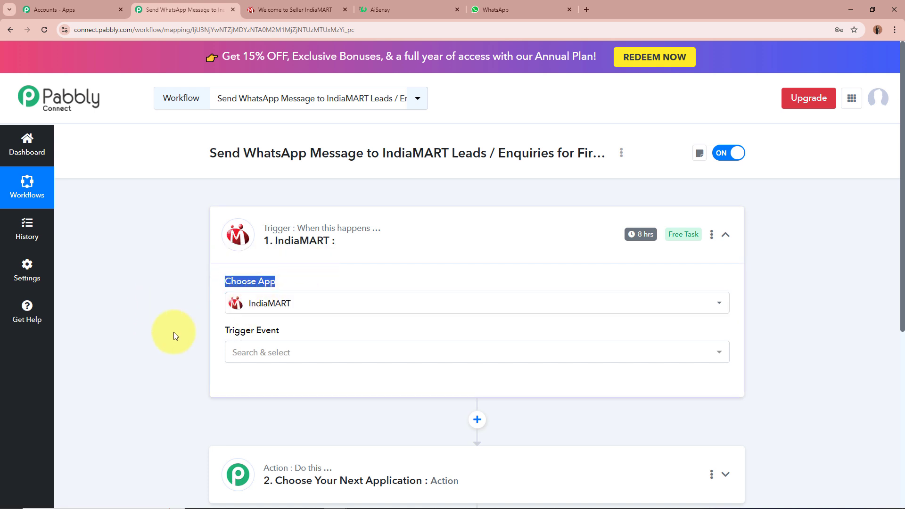
left_click(295, 358)
left_click(292, 417)
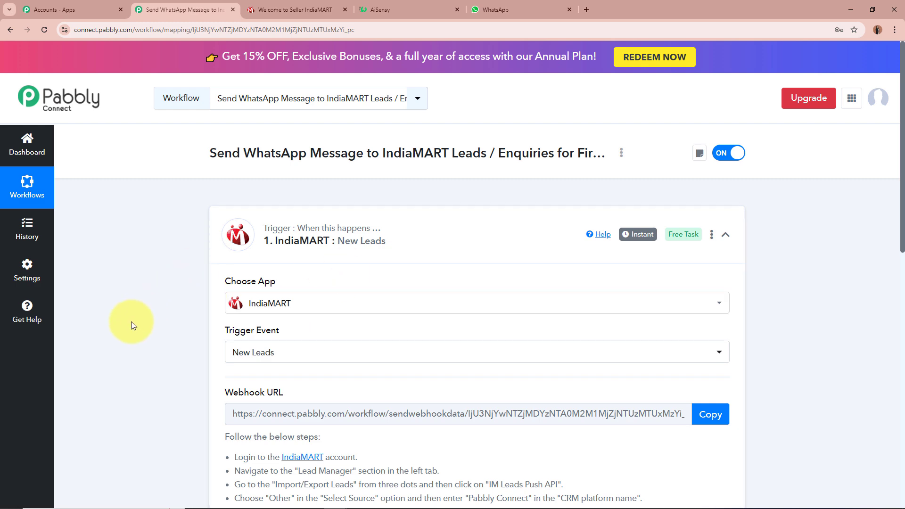
Review the IndiaMART webhook setup instructions and copy the trigger's webhook URL.
scroll(135, 319, "down", 3)
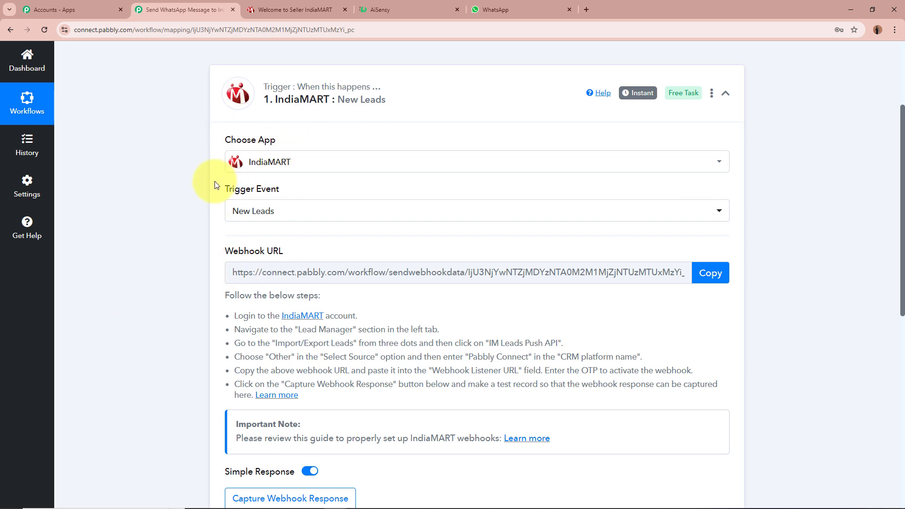
left_click_drag(223, 251, 324, 247)
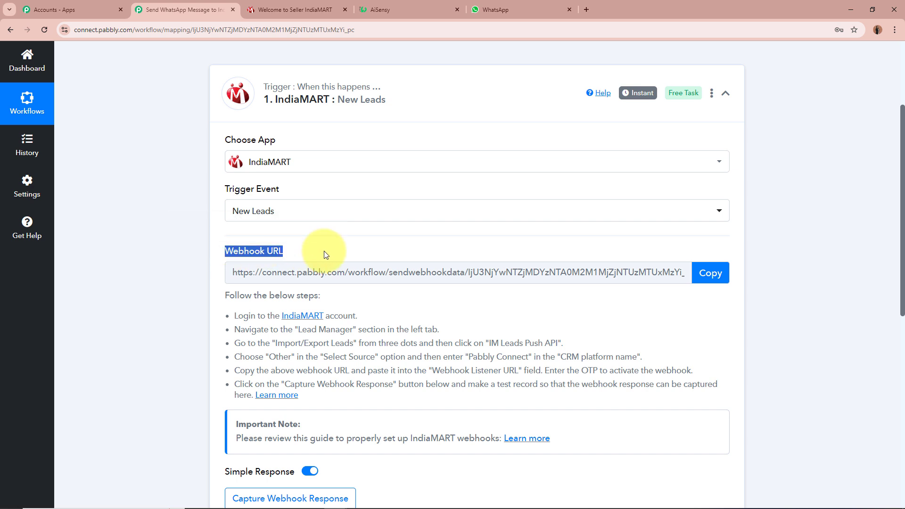
left_click(112, 288)
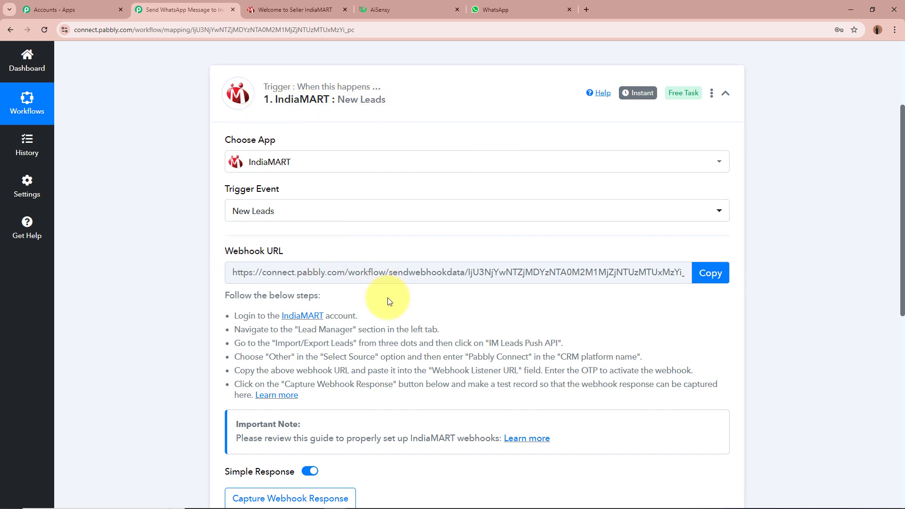
left_click_drag(229, 295, 320, 395)
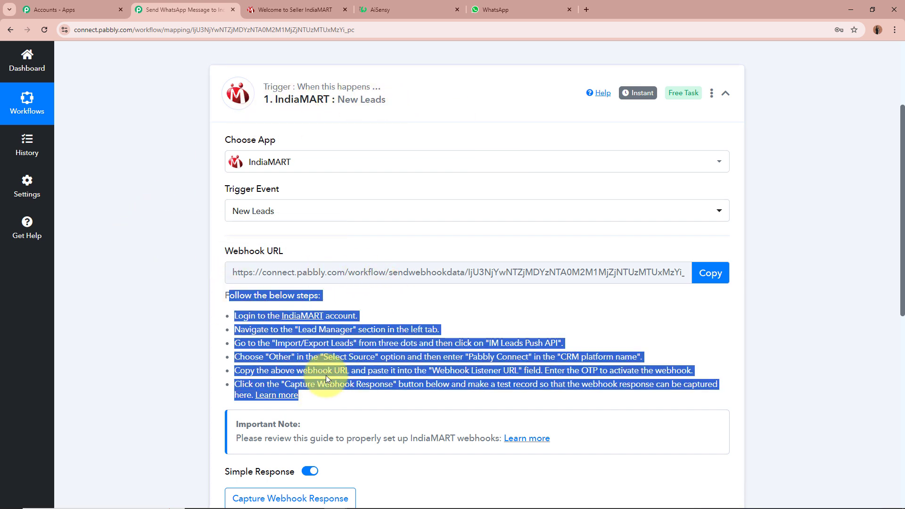
left_click(326, 376)
left_click(711, 273)
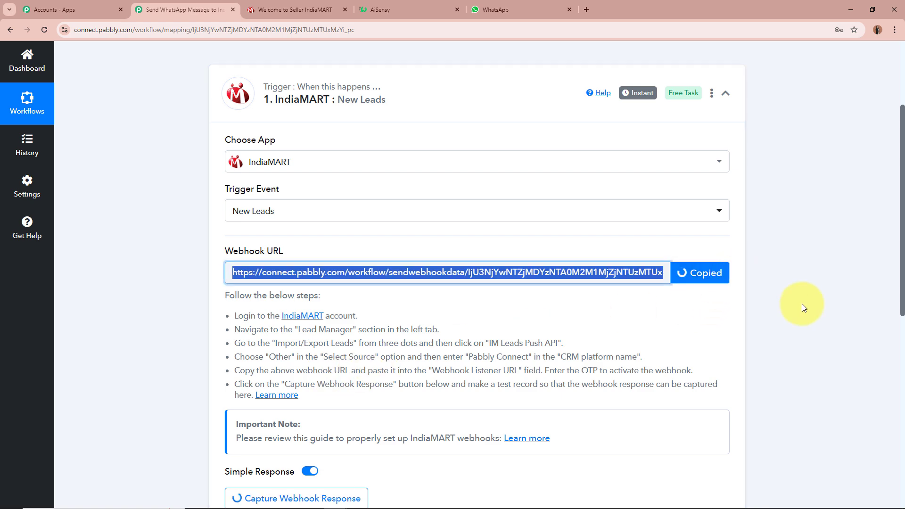
Switch to the IndiaMART seller account and open the Push API integration page from the Lead Manager's import/export options.
scroll(804, 308, "up", 3)
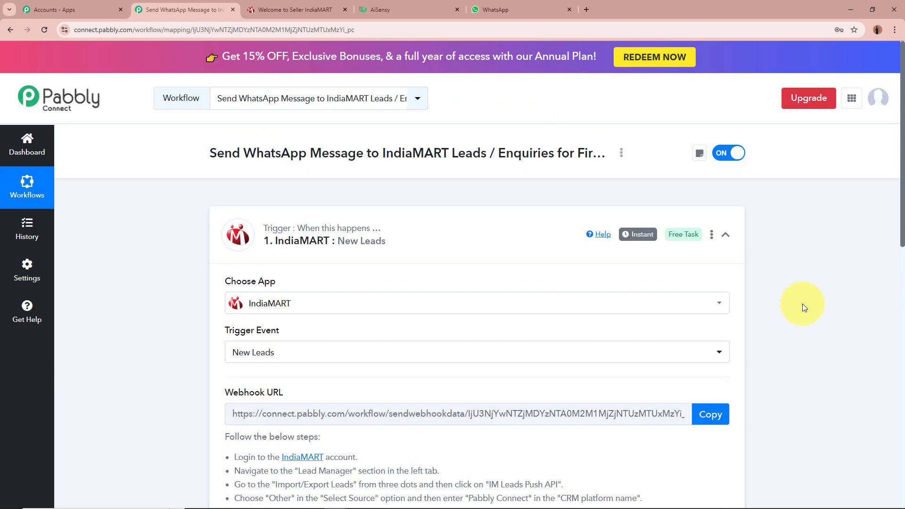
left_click(312, 6)
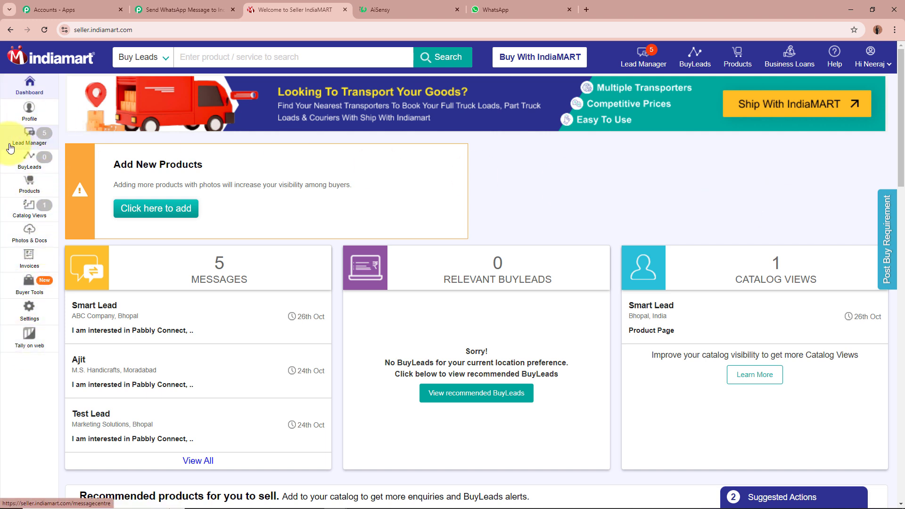
left_click(53, 147)
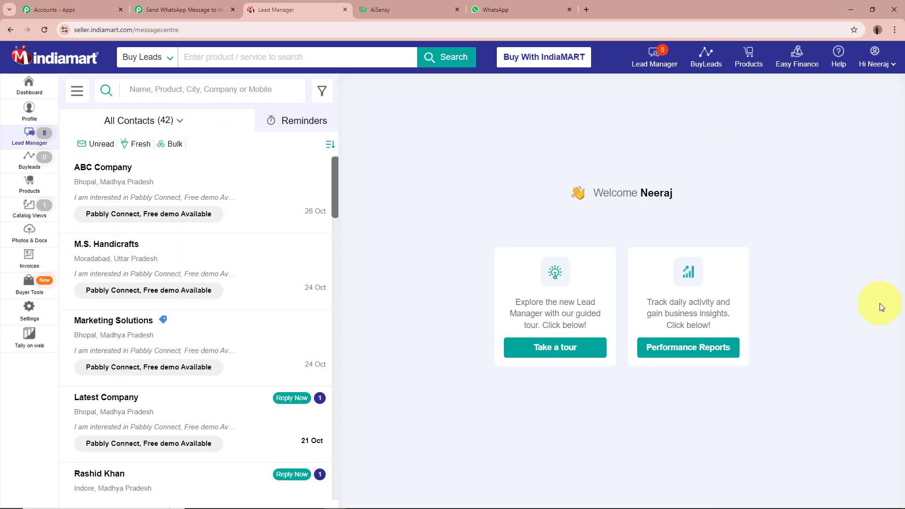
left_click(77, 95)
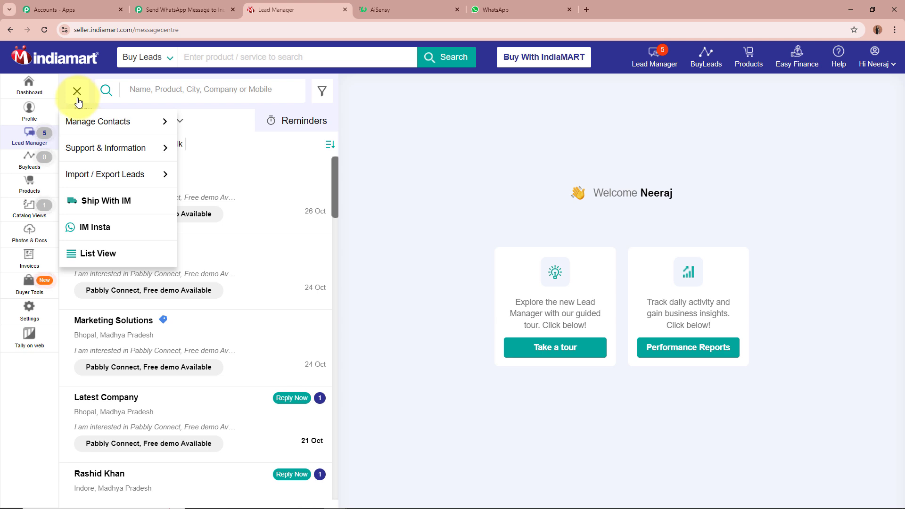
left_click(75, 175)
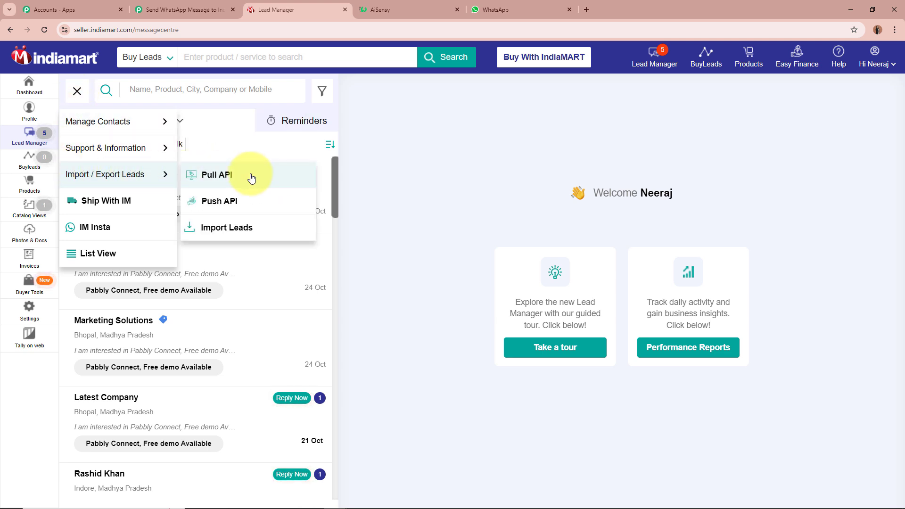
left_click(245, 206)
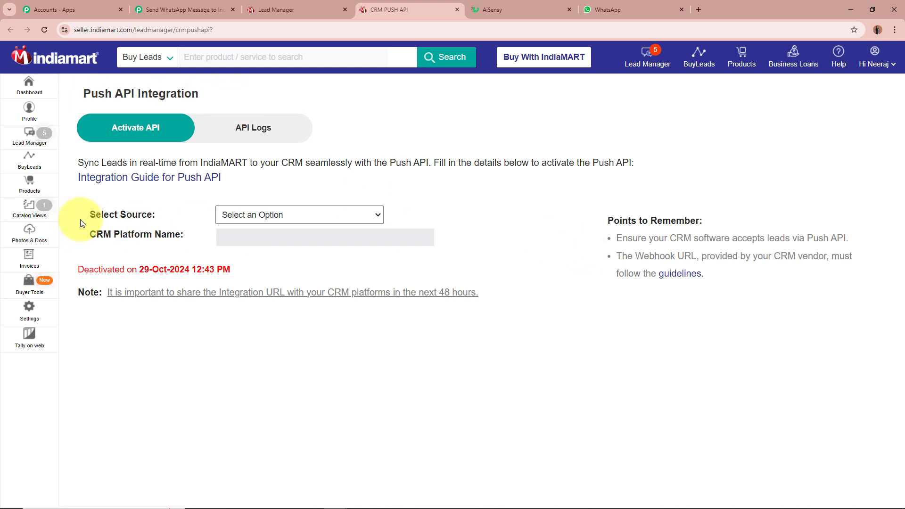
Set the Push API source to Other, name the CRM platform Pabbly Connect, enter the copied webhook URL as listener URL and save the details.
left_click(291, 214)
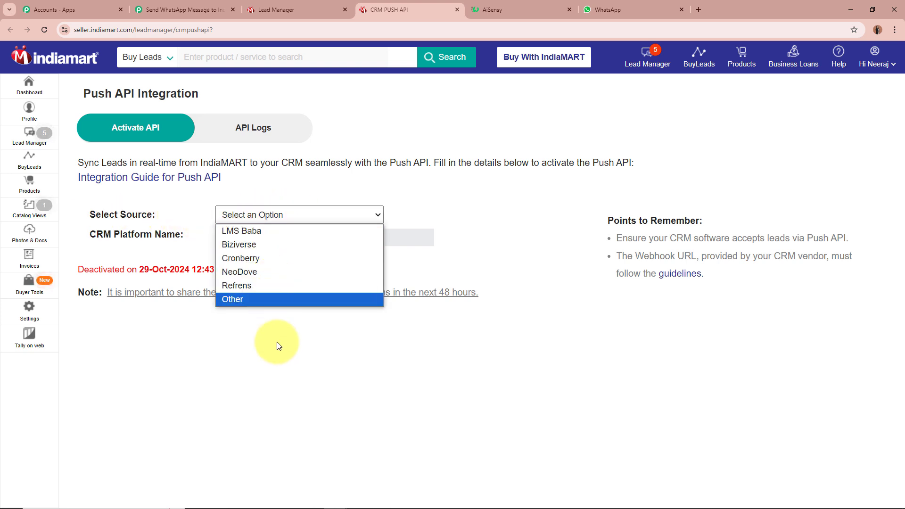
left_click(251, 301)
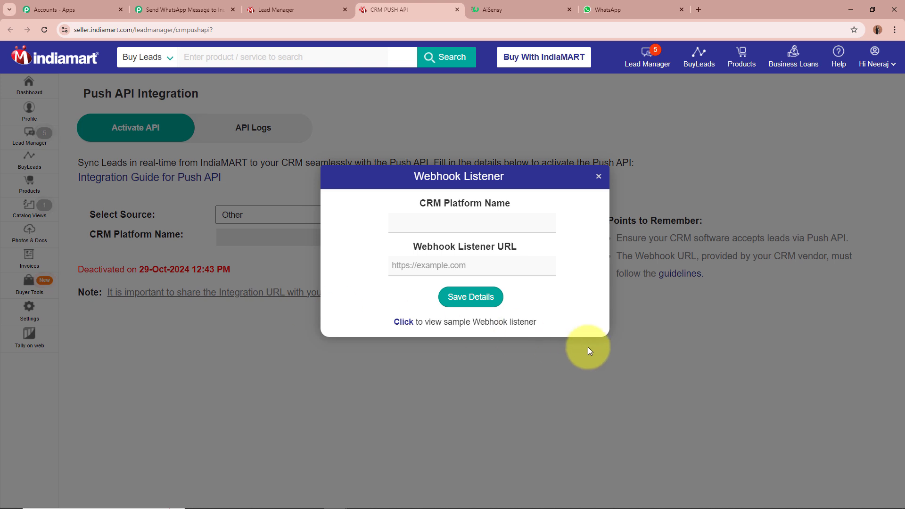
left_click(511, 224)
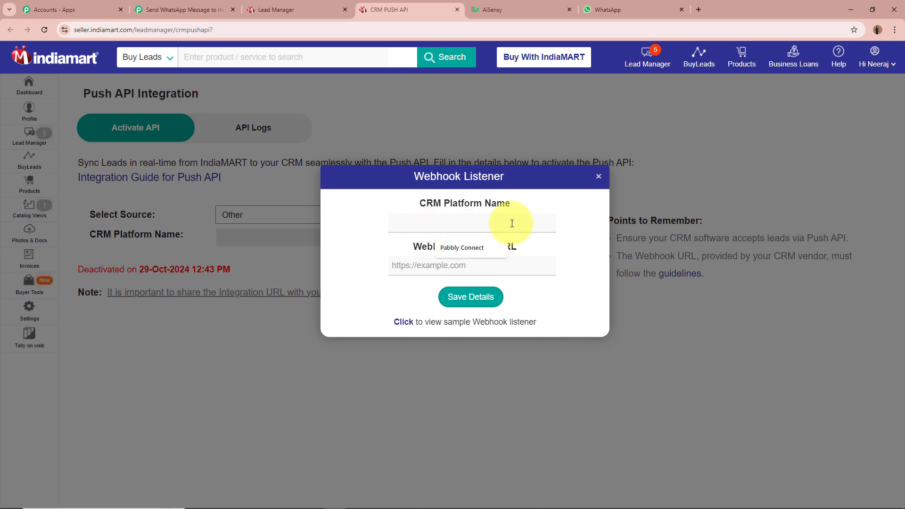
type("pABBL")
key("Down")
key("Return")
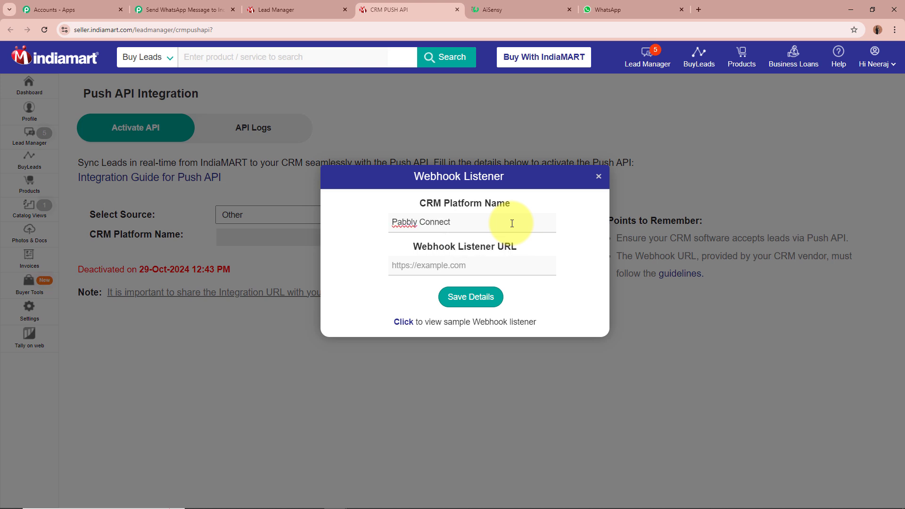
left_click(502, 262)
key("ctrl+v")
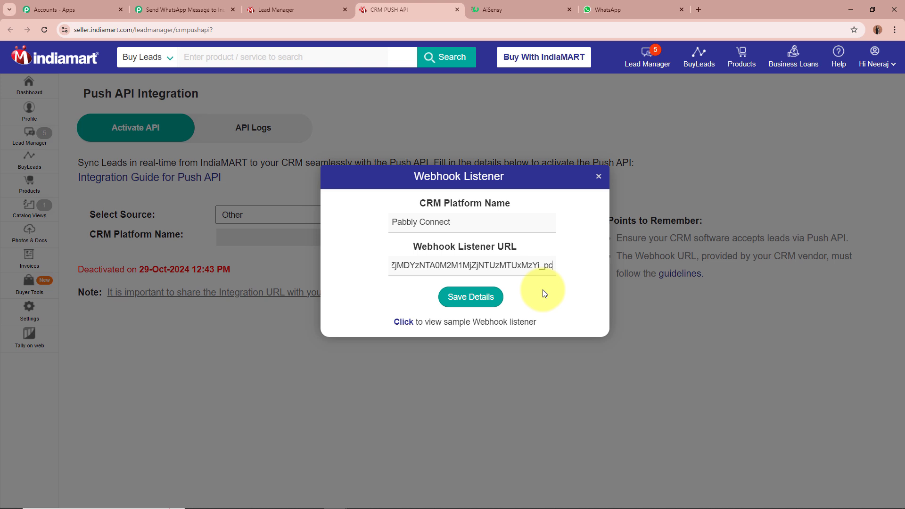
left_click(470, 296)
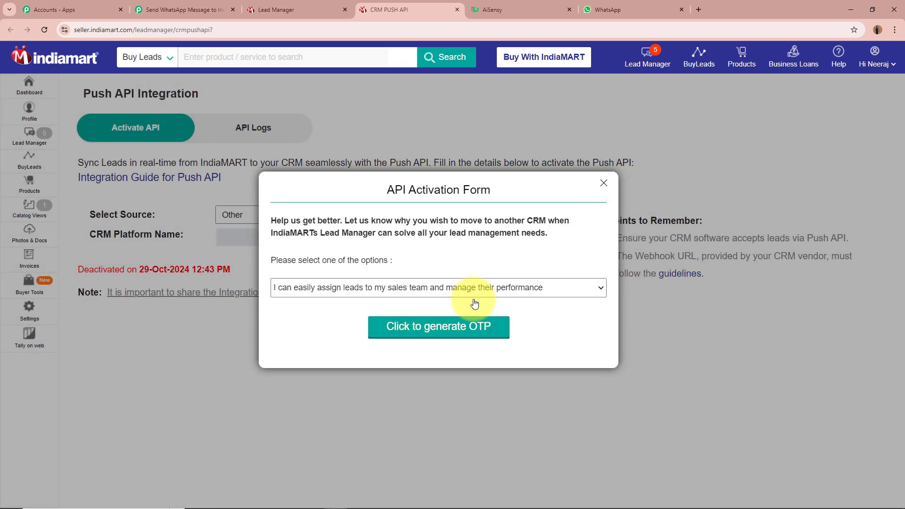
Select "I can easily assign leads to my sales team and manage their performance" as the API activation reason and generate the OTP.
left_click(466, 289)
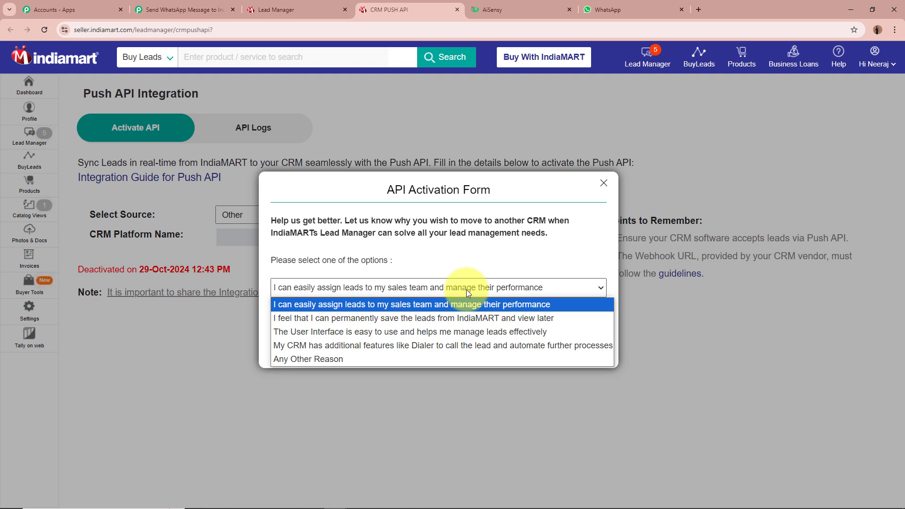
left_click(464, 301)
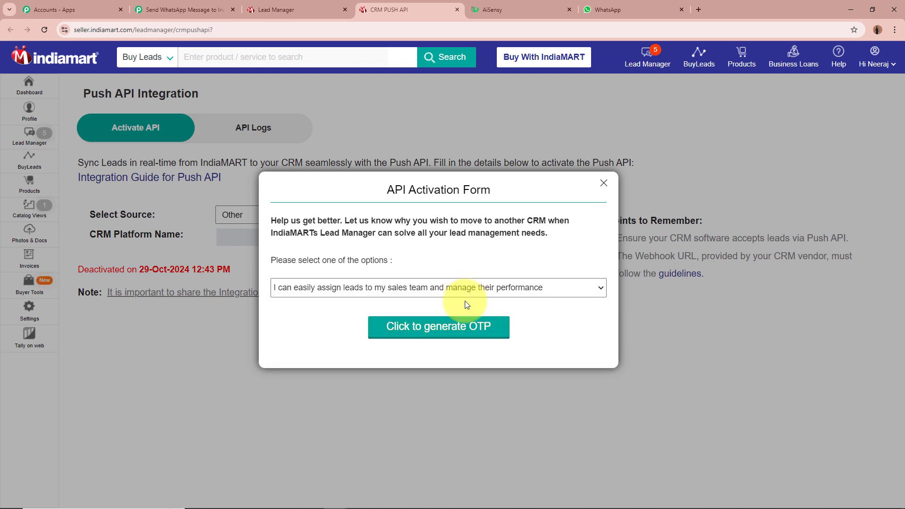
left_click(466, 328)
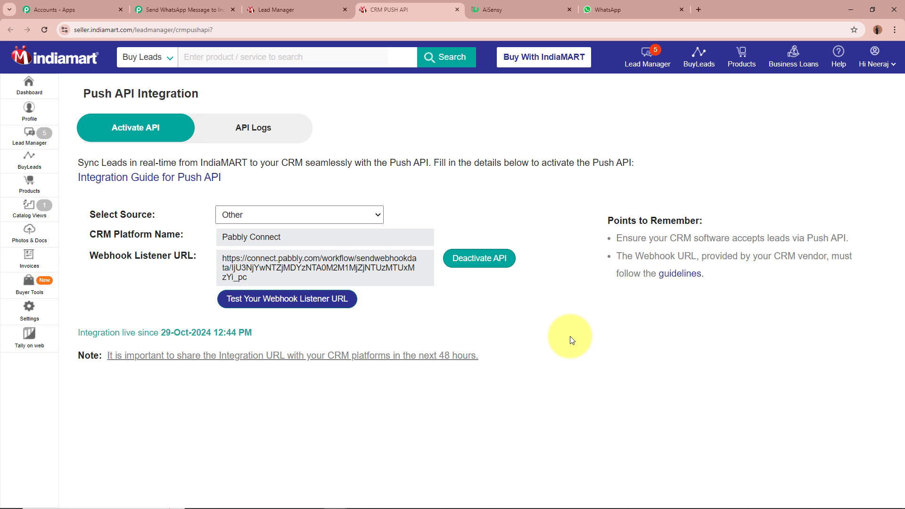
Return to the Pabbly Connect workflow and check the webhook capture status of the IndiaMART trigger.
left_click(179, 10)
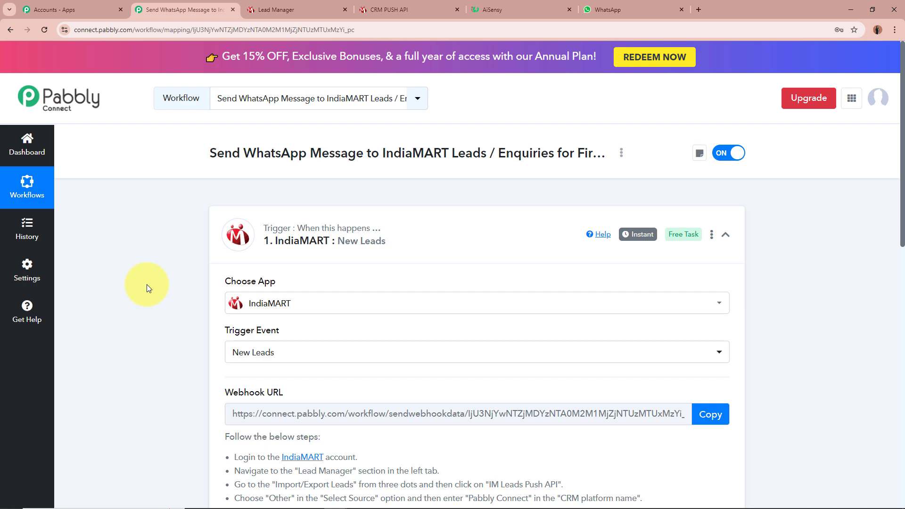
scroll(168, 309, "down", 6)
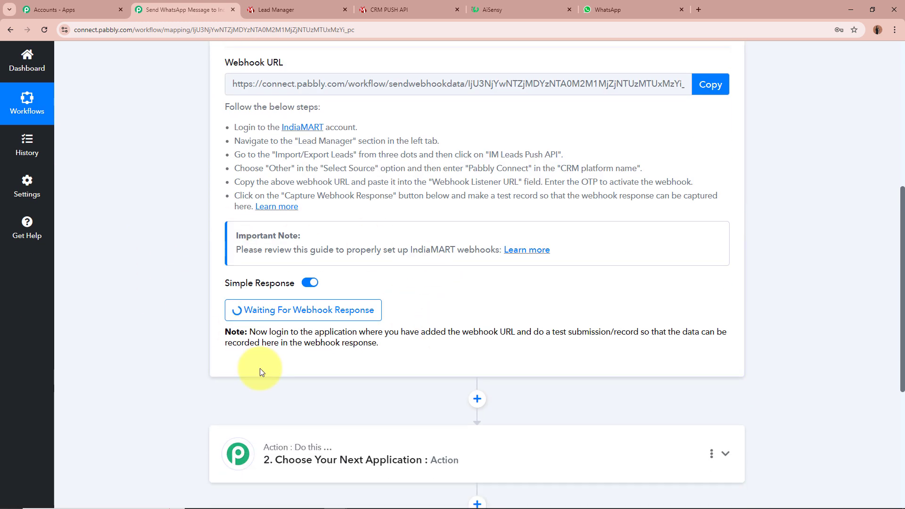
scroll(142, 289, "up", 1)
scroll(143, 287, "up", 6)
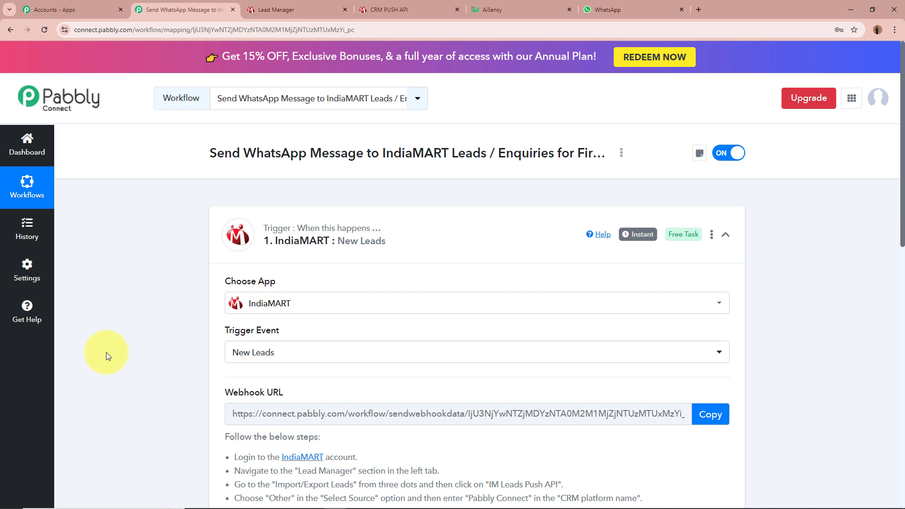
scroll(106, 352, "down", 6)
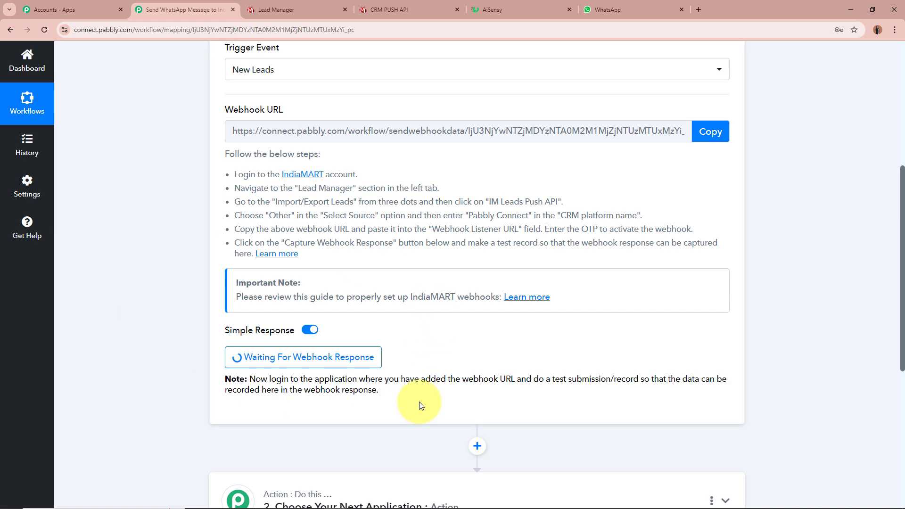
scroll(133, 288, "up", 6)
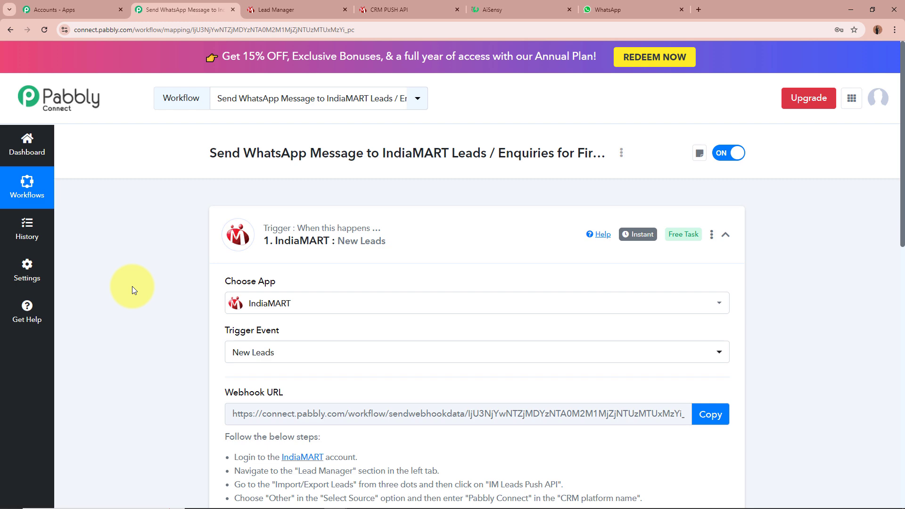
In the IndiaMART buyer window, search for magnet brains software technology pvt ltd and open the supplier contact form for Pabbly Connect.
key("alt+Tab")
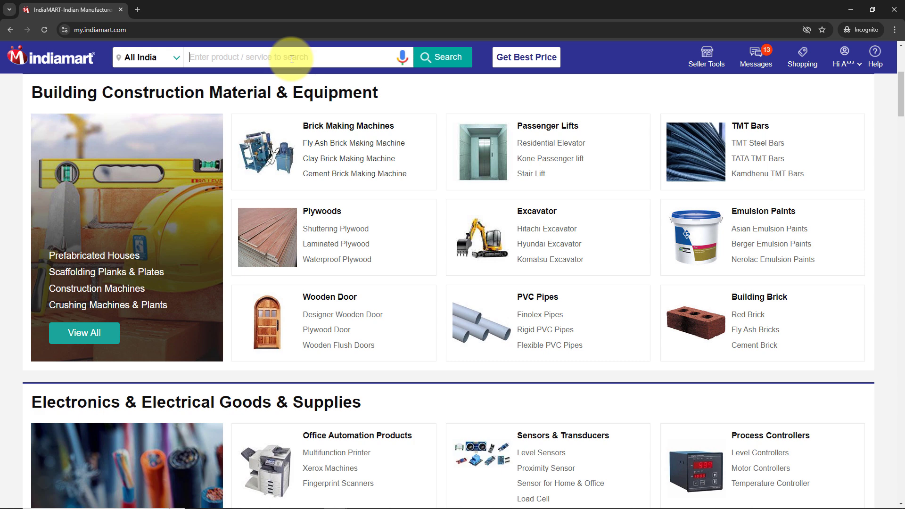
type("Magnet brai")
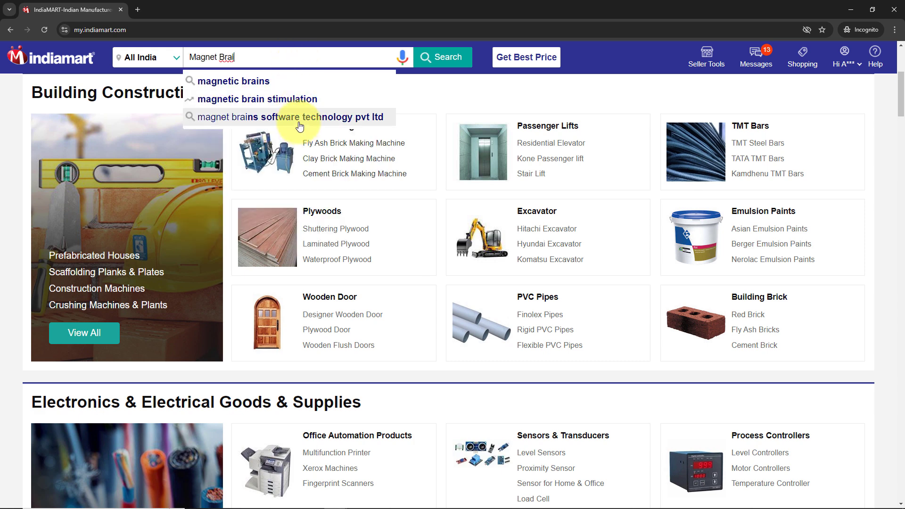
left_click(299, 118)
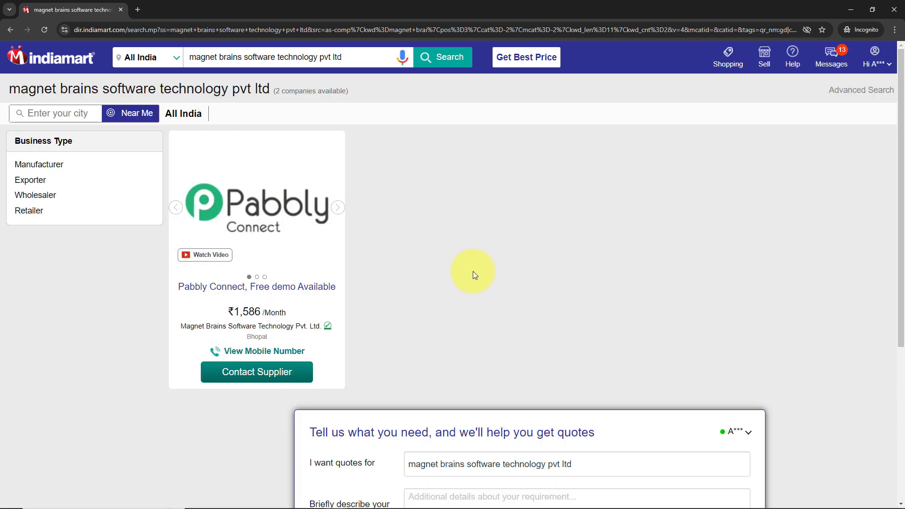
left_click(260, 373)
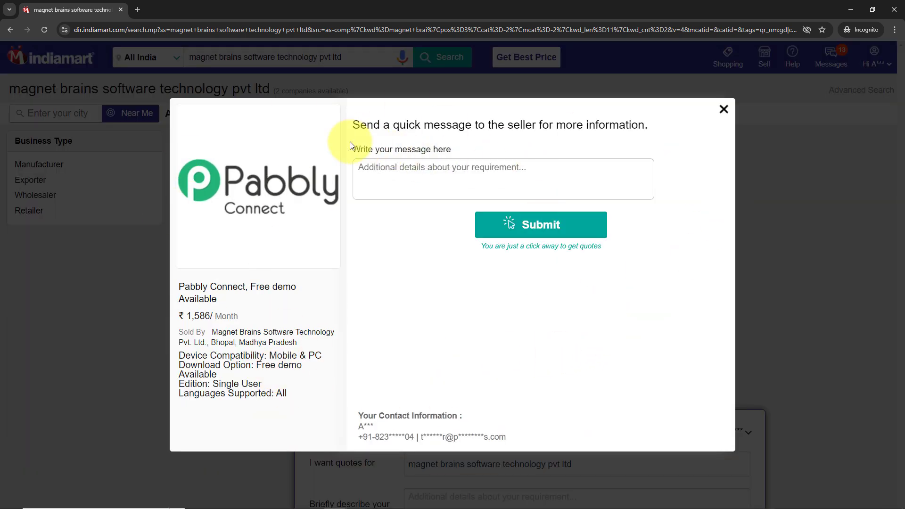
Submit a test enquiry to the seller asking for wholesale prices of different firecrackers for a bulk Diwali order.
left_click_drag(350, 144, 494, 168)
left_click(493, 173)
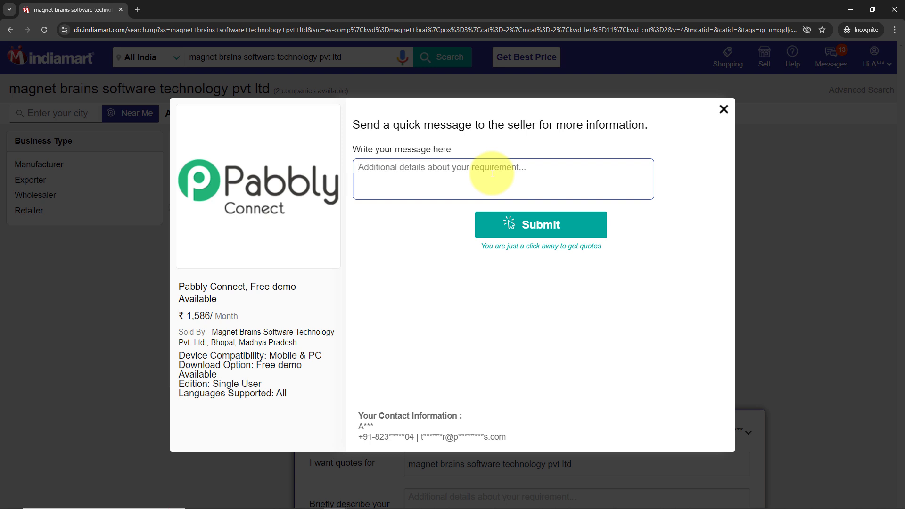
type("Hello, I want to place a bulk order for Diwali. Can you share the wholesale prices for different firecrackers?")
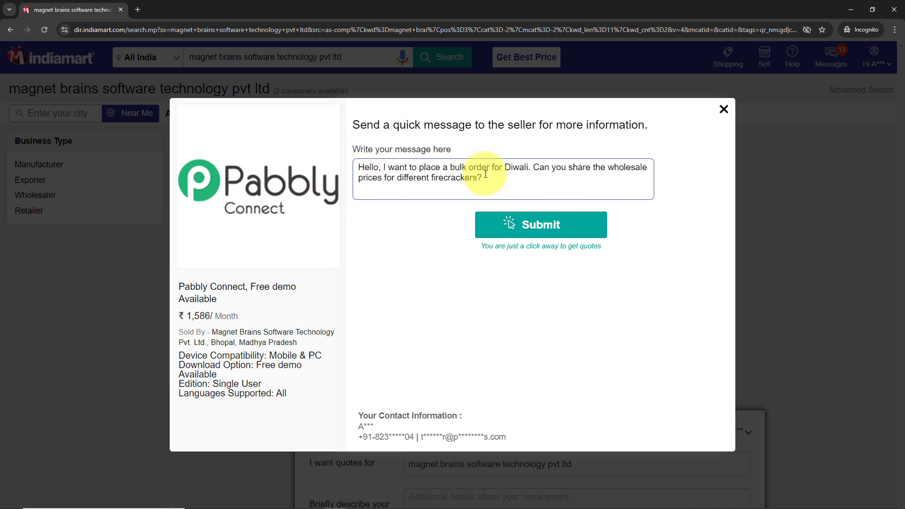
left_click(523, 225)
Enter Test Company as the business name, submit the details and check the enquiry confirmation.
left_click(465, 170)
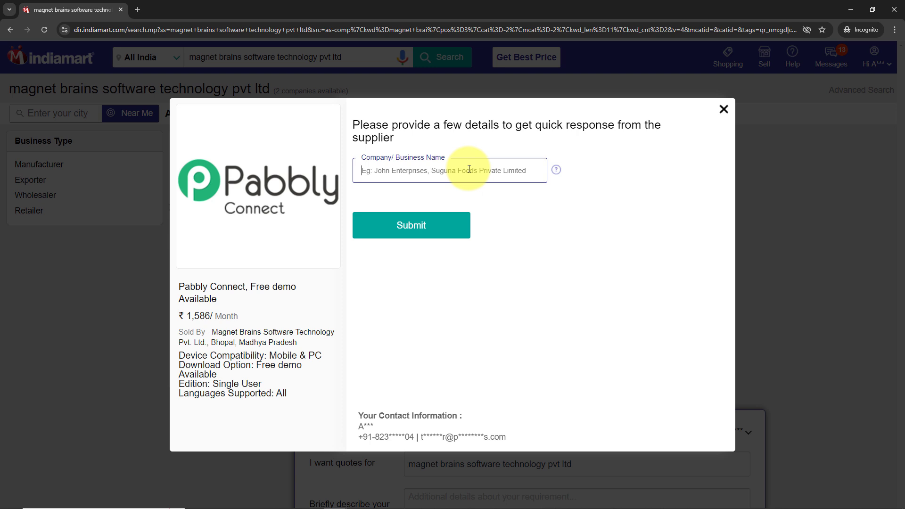
type("Test Company")
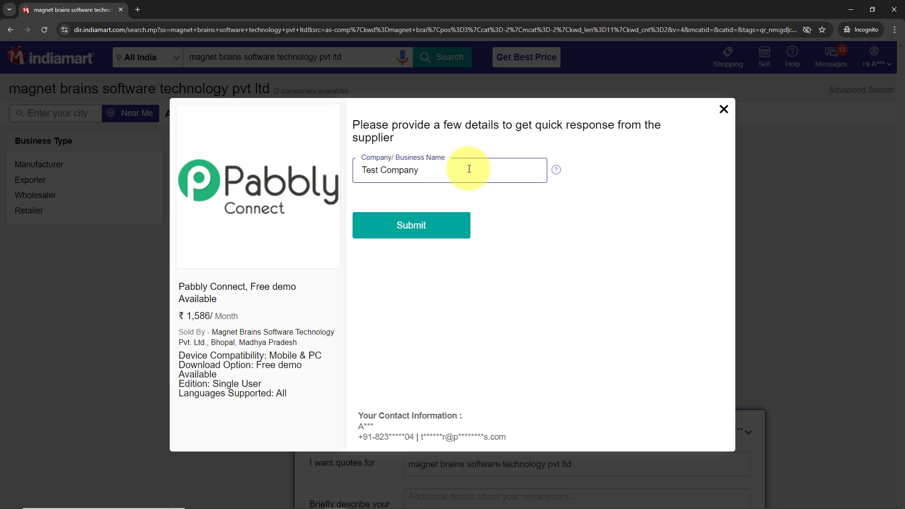
left_click(451, 230)
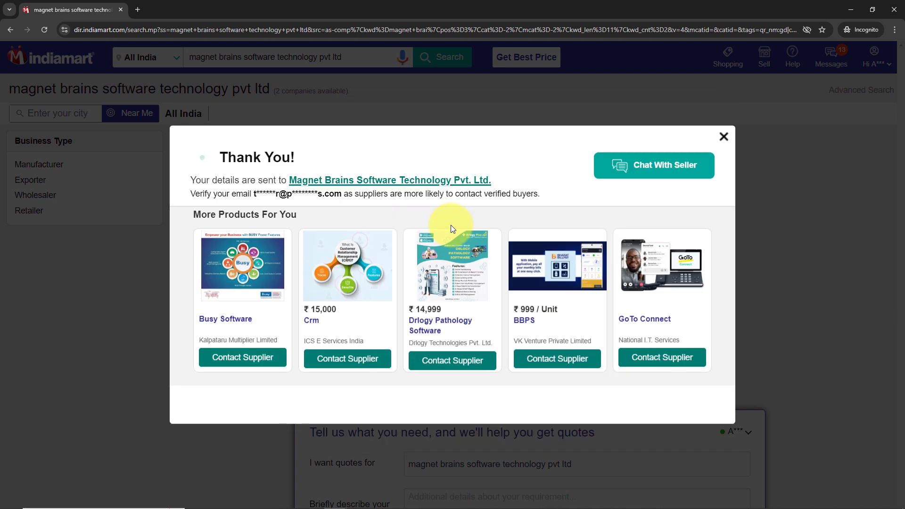
left_click_drag(183, 168, 349, 170)
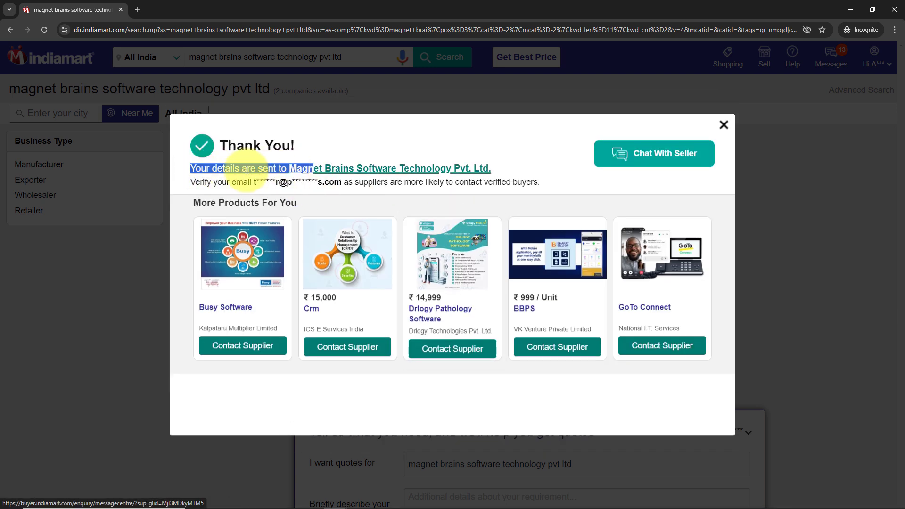
left_click(217, 169)
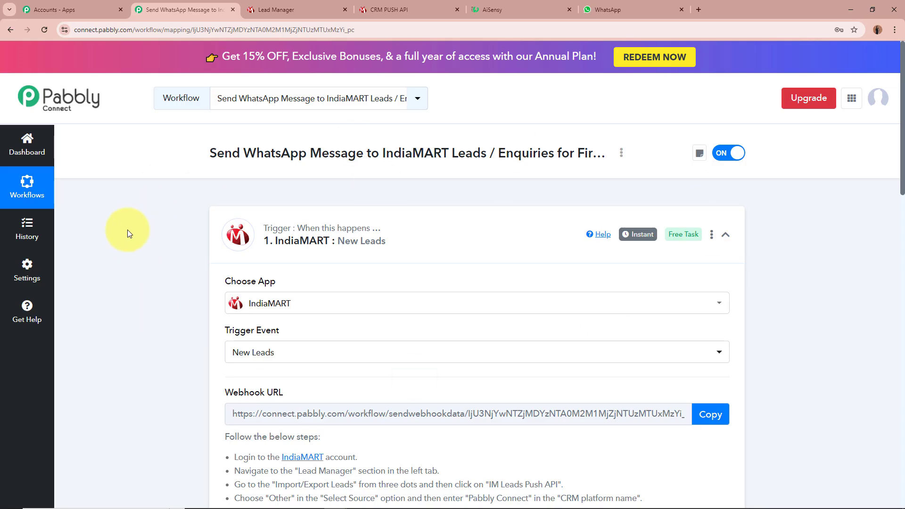
Examine the query ID, subject, sender state and sender name in the response captured by the IndiaMART trigger.
scroll(127, 230, "down", 5)
scroll(127, 230, "down", 8)
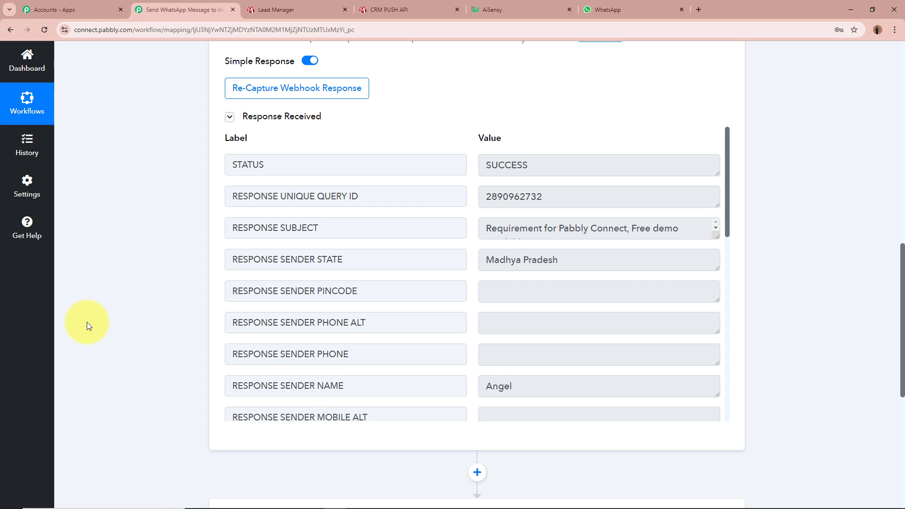
left_click(561, 196)
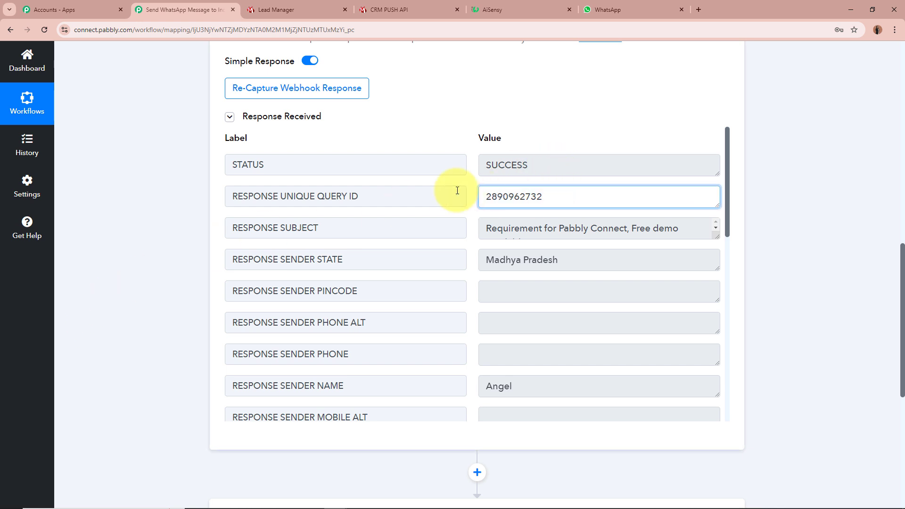
key("ctrl+a")
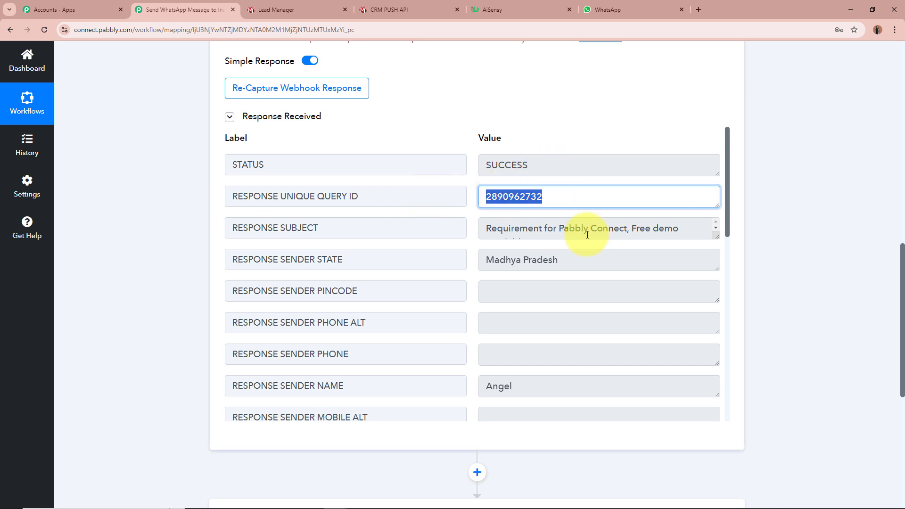
left_click(715, 232)
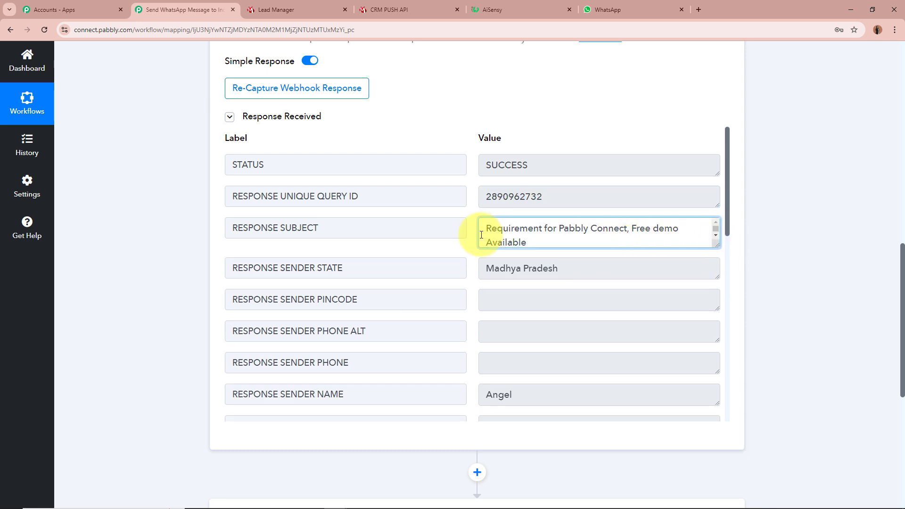
key("ctrl+a")
left_click(557, 234)
left_click(539, 266)
key("ctrl+a")
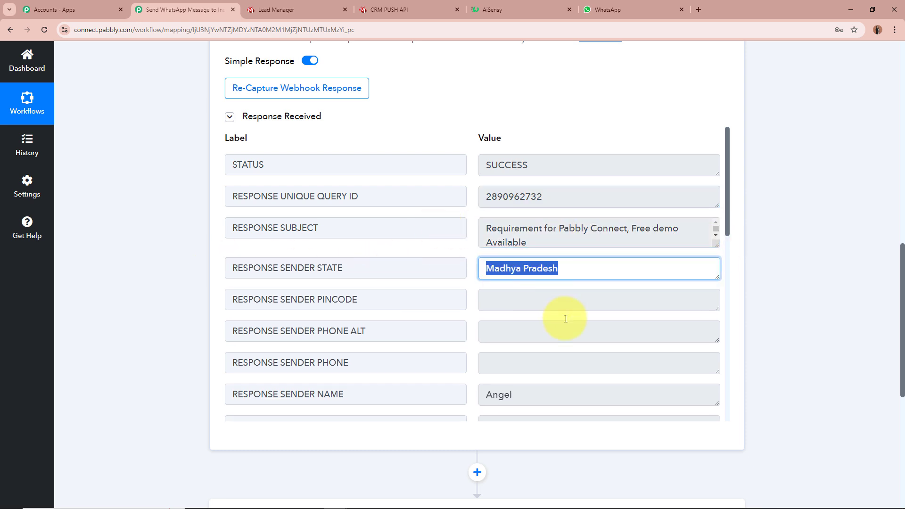
left_click(552, 385)
key("ctrl+a")
Review the sender's mobile, email, country, company, city and address fields in the captured lead response.
scroll(589, 307, "down", 5)
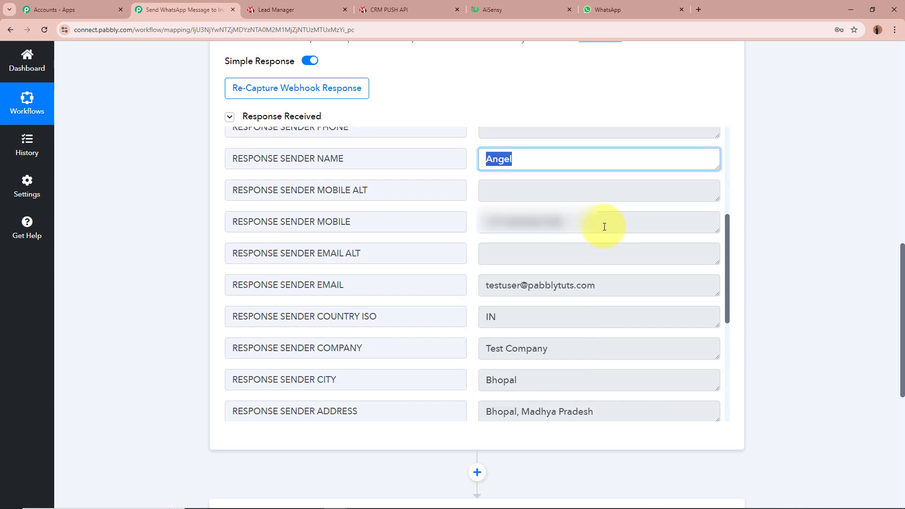
left_click(586, 220)
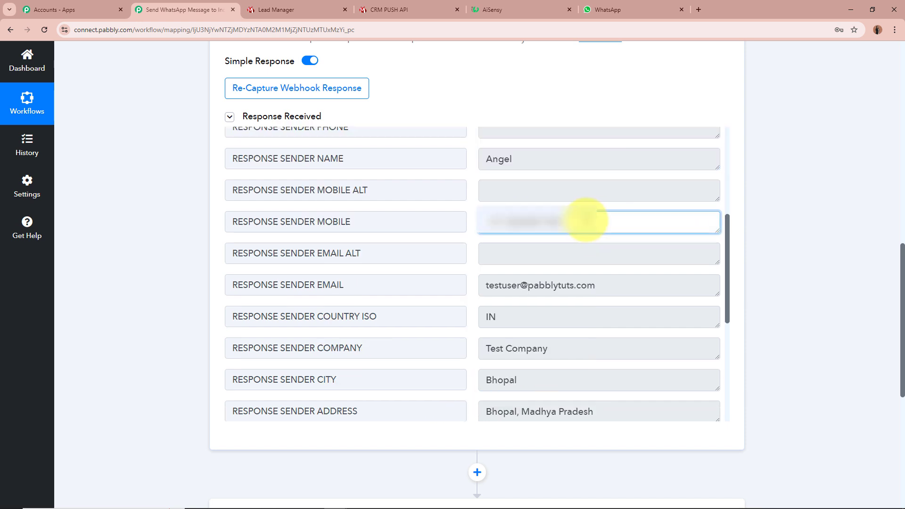
left_click(632, 284)
key("ctrl+a")
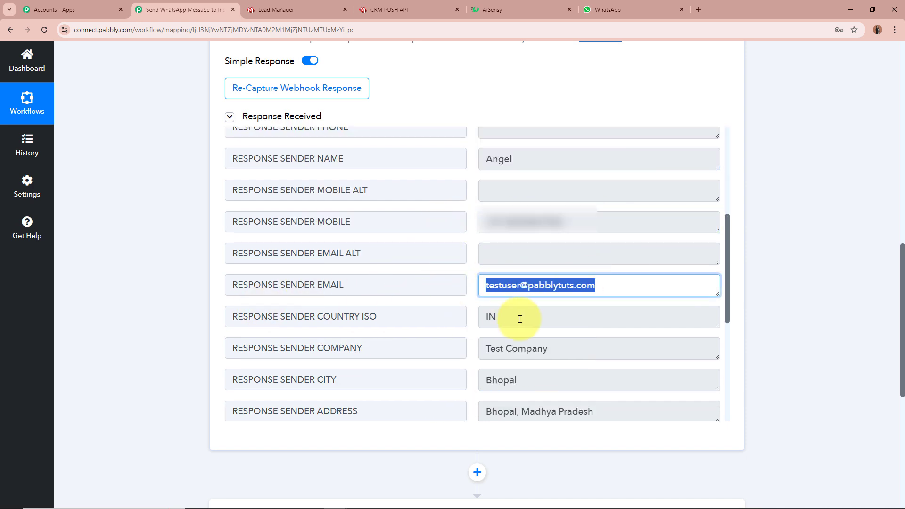
left_click(550, 317)
key("ctrl+a")
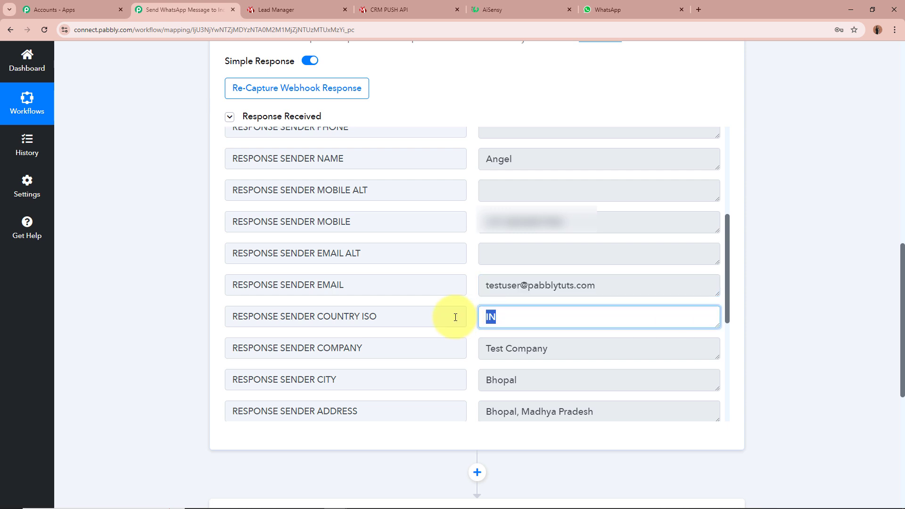
left_click(601, 348)
key("ctrl+a")
key("Tab")
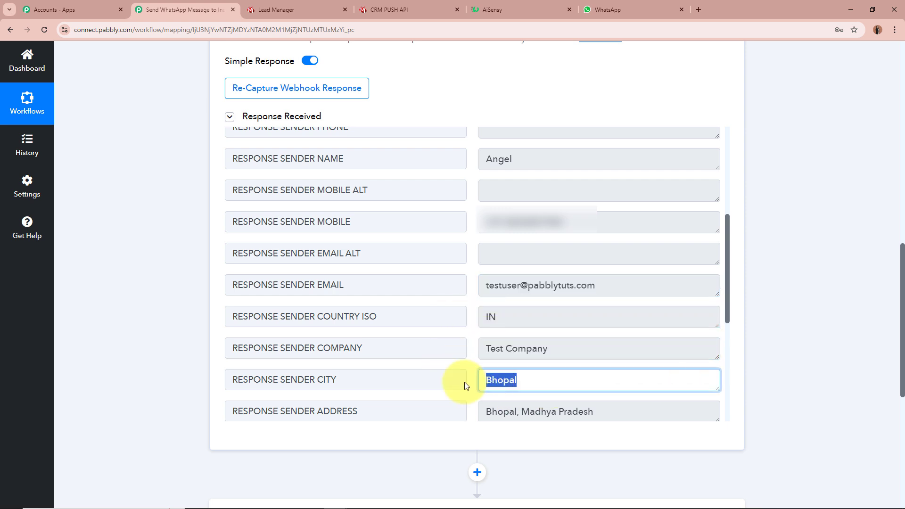
key("Tab")
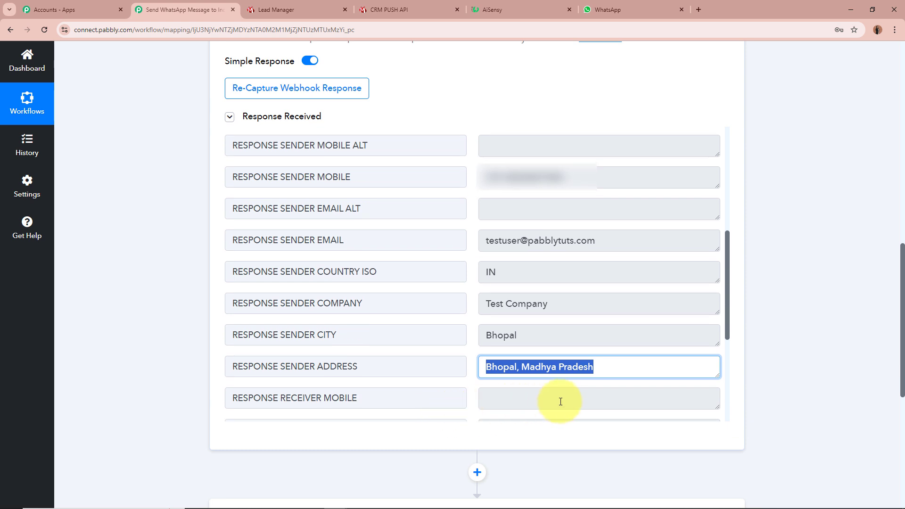
Check the query time and product name in the captured response, and enlarge the query message field to read the full enquiry.
scroll(571, 395, "down", 5)
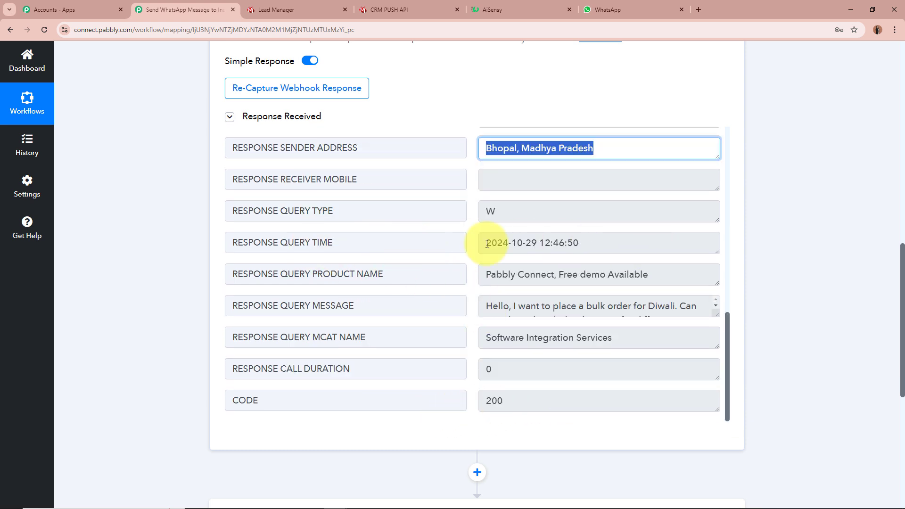
left_click(585, 244)
left_click_drag(585, 244, 433, 244)
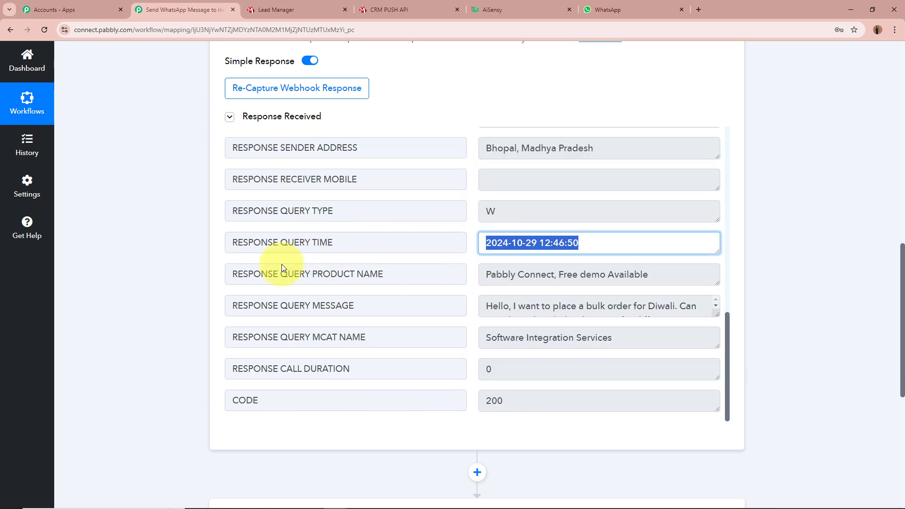
left_click_drag(686, 275, 430, 270)
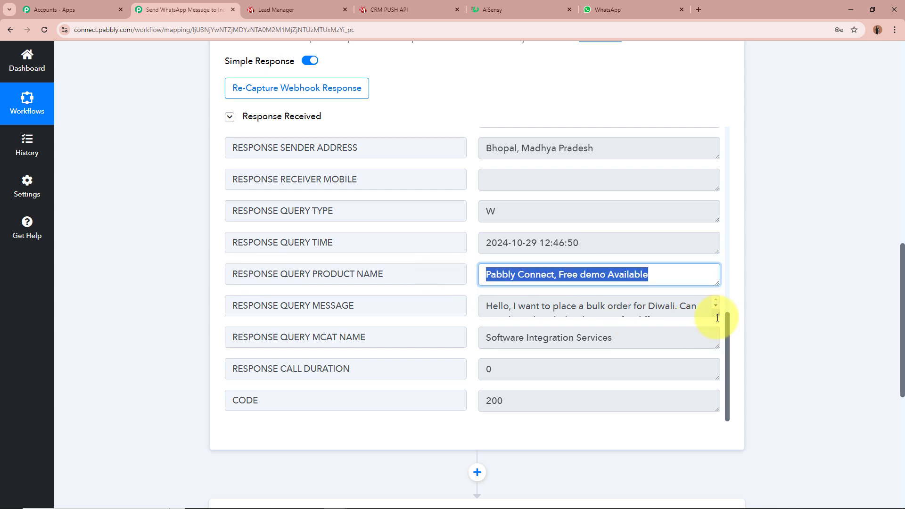
left_click_drag(714, 314, 717, 344)
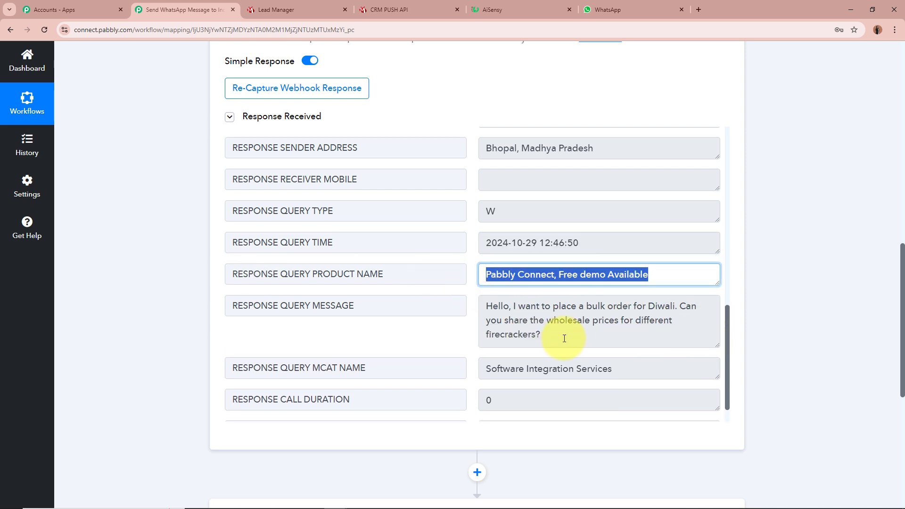
left_click_drag(571, 335, 491, 305)
left_click(492, 306)
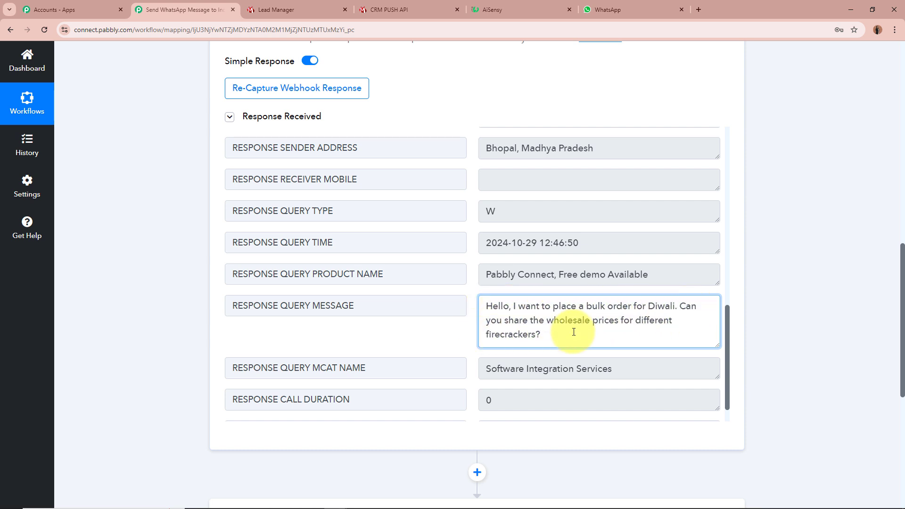
left_click(812, 329)
scroll(531, 307, "down", 1)
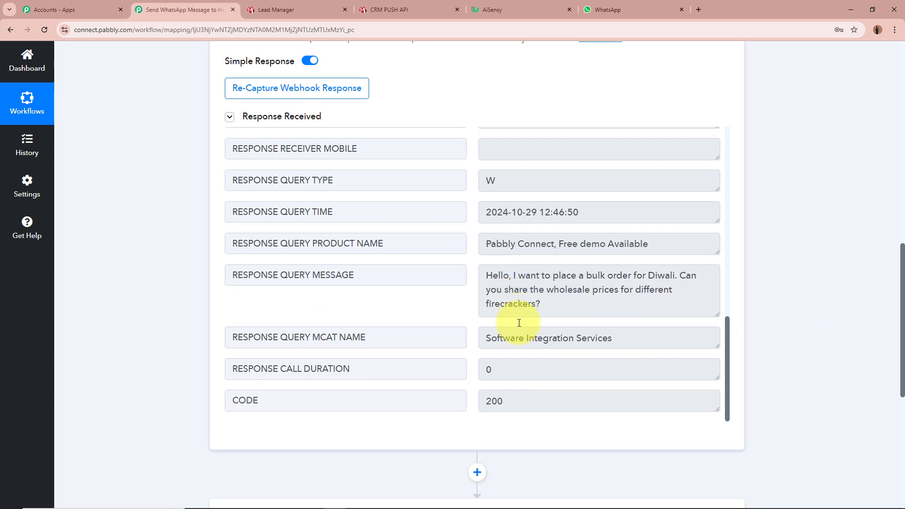
Collapse the IndiaMART New Leads trigger step in the workflow.
scroll(838, 307, "down", 1)
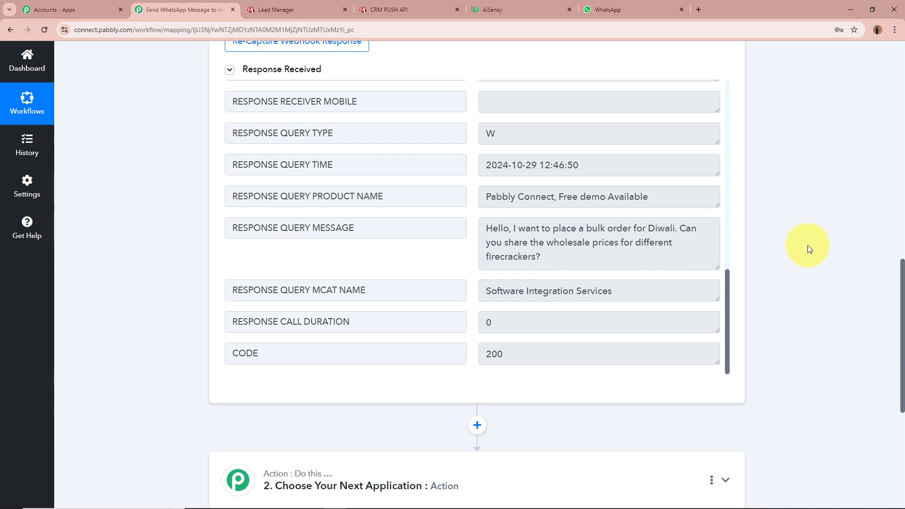
scroll(807, 245, "up", 12)
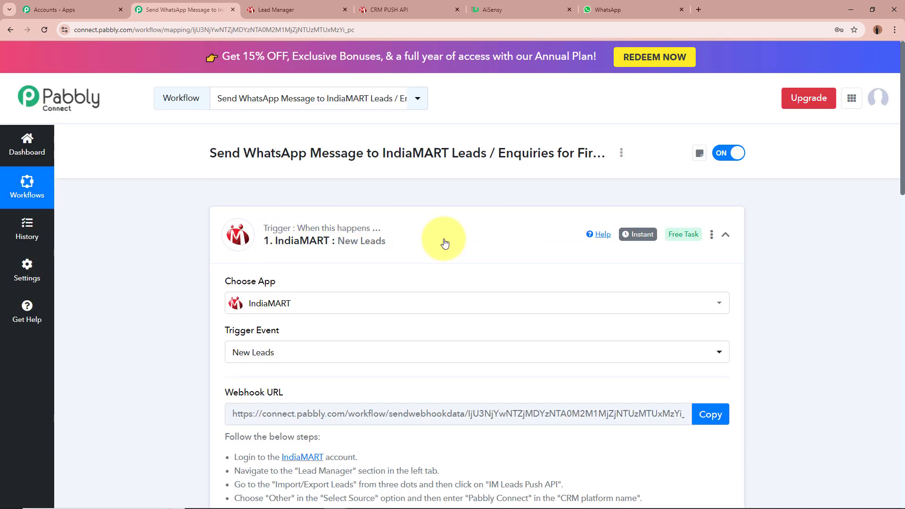
left_click(453, 238)
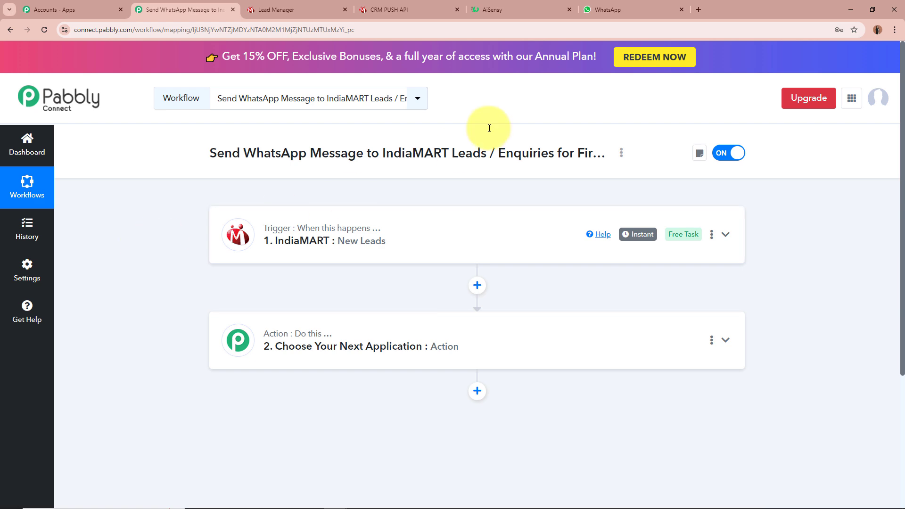
Switch to AiSensy and examine the indiamart_firecrackers_business template's name and message text.
left_click(530, 6)
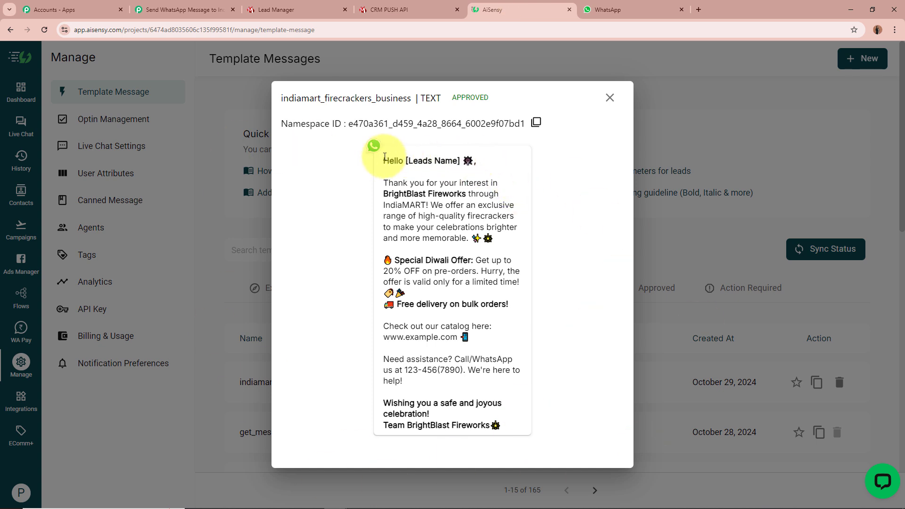
left_click_drag(374, 147, 512, 432)
left_click(510, 381)
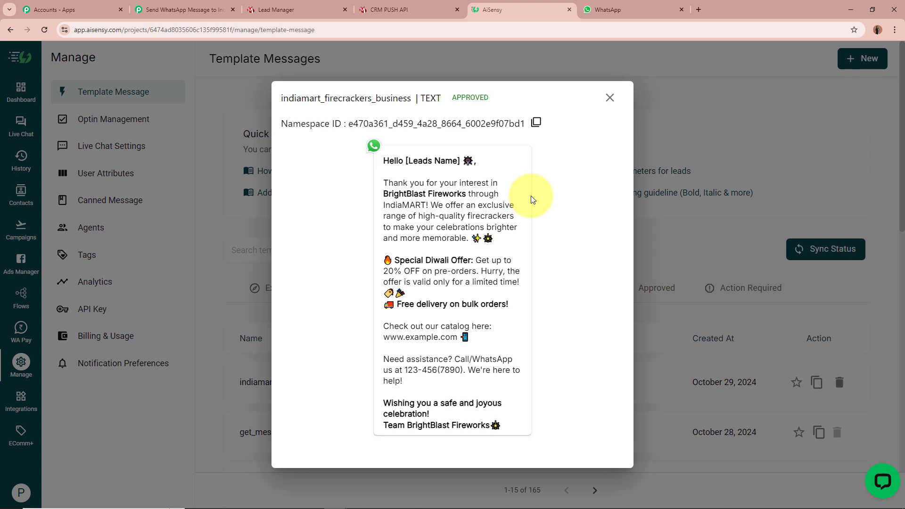
left_click_drag(384, 159, 489, 391)
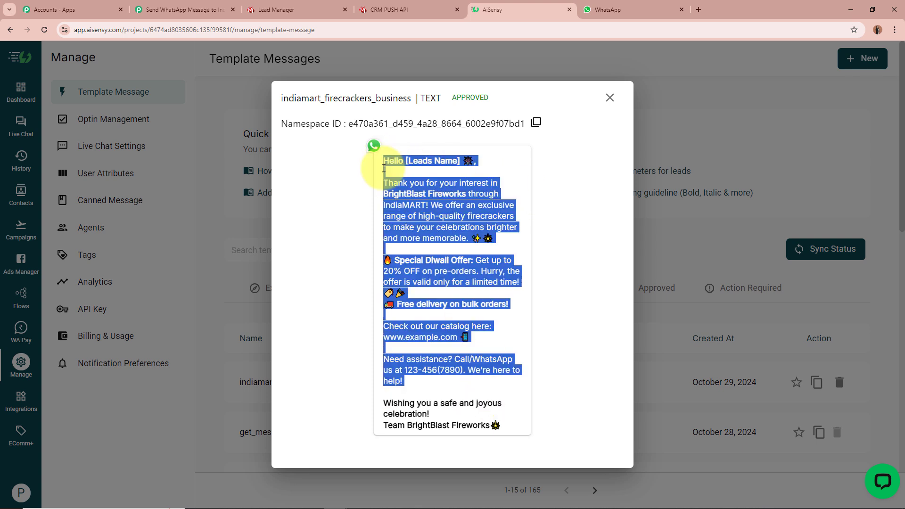
left_click_drag(283, 98, 398, 99)
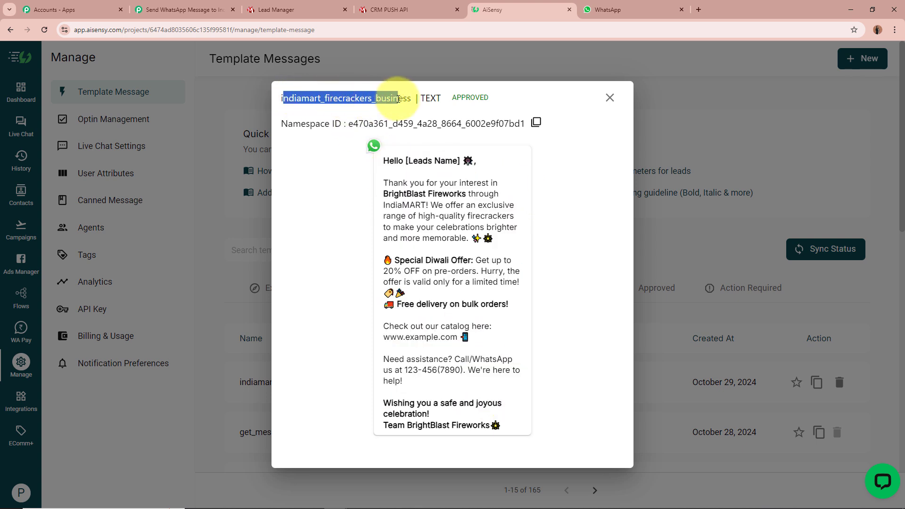
left_click(398, 99)
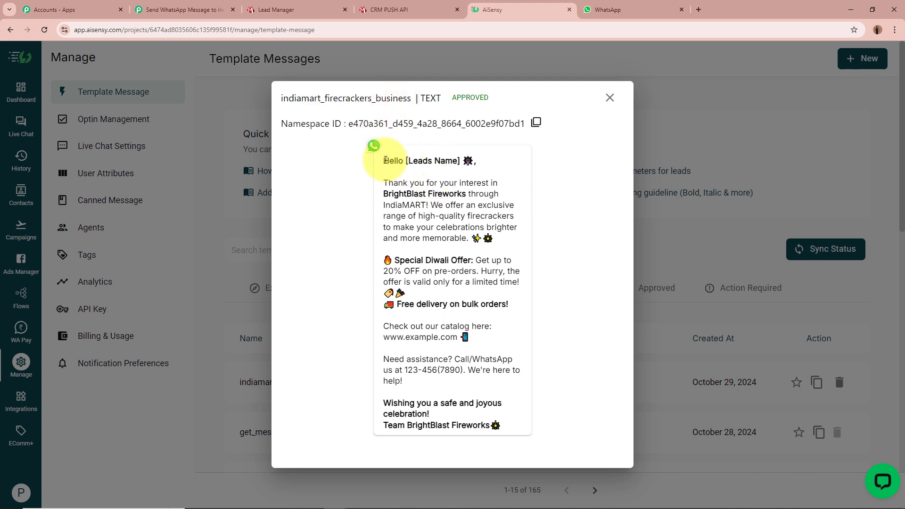
Inspect the greeting line of the template message and its [Leads Name] placeholder.
left_click_drag(386, 160, 476, 161)
left_click(459, 232)
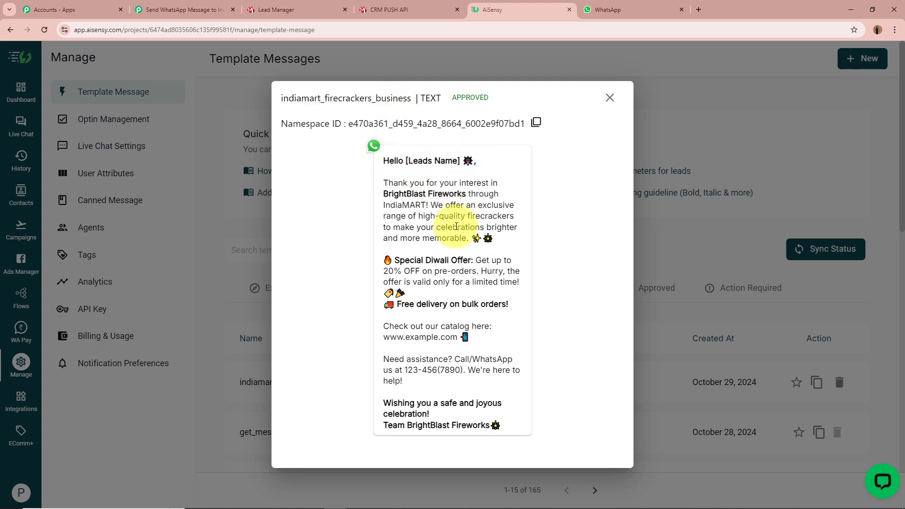
left_click_drag(404, 161, 473, 160)
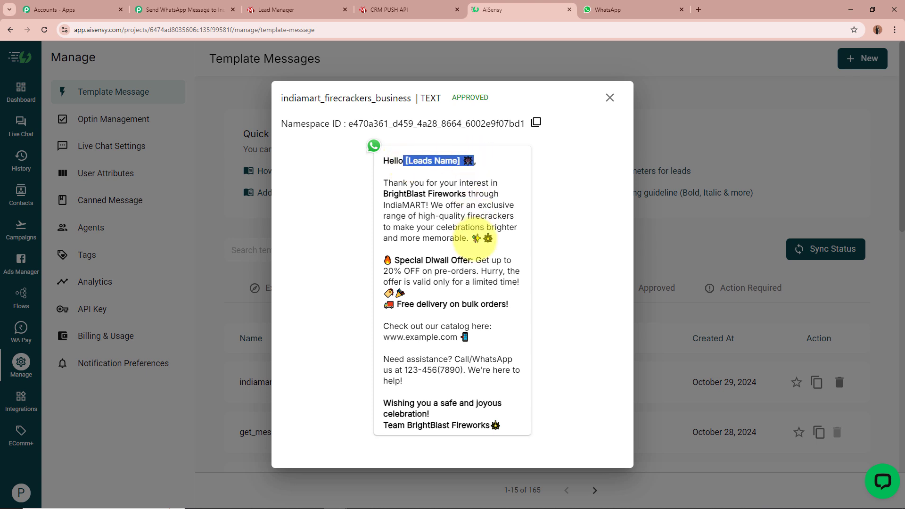
left_click(476, 238)
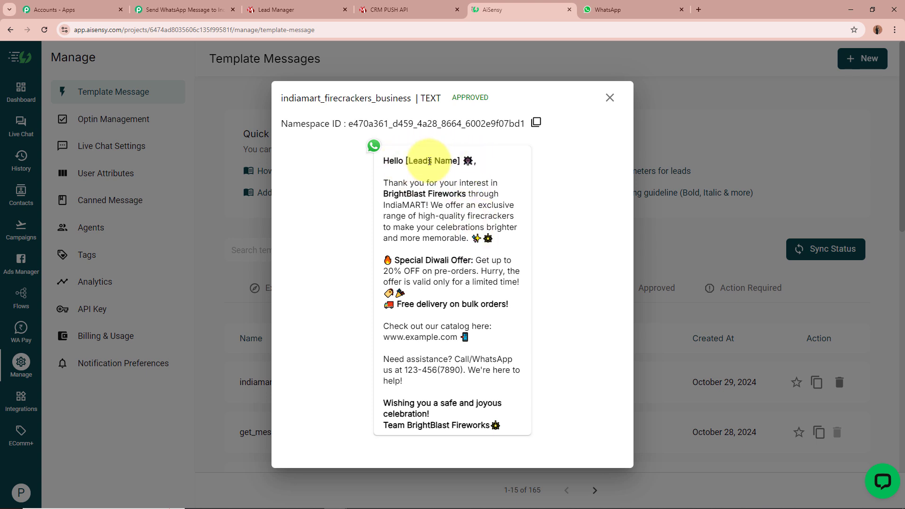
left_click_drag(407, 160, 462, 161)
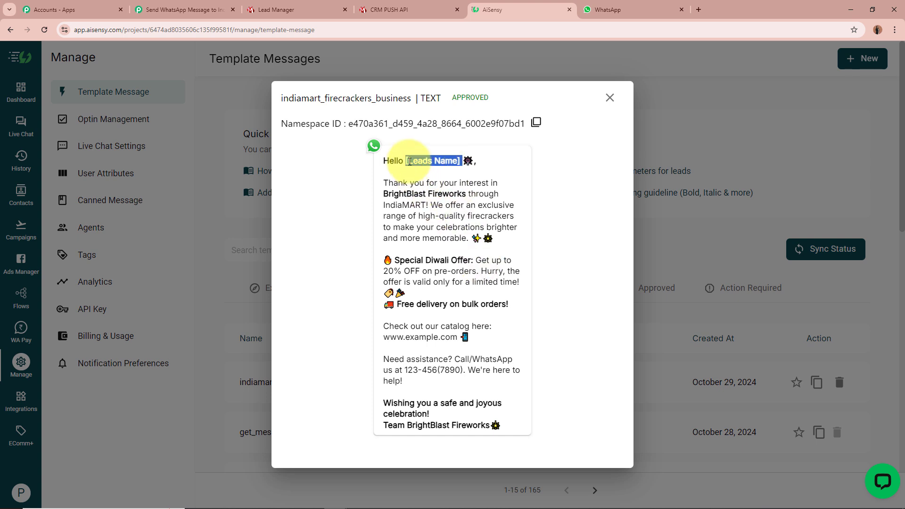
left_click(456, 241)
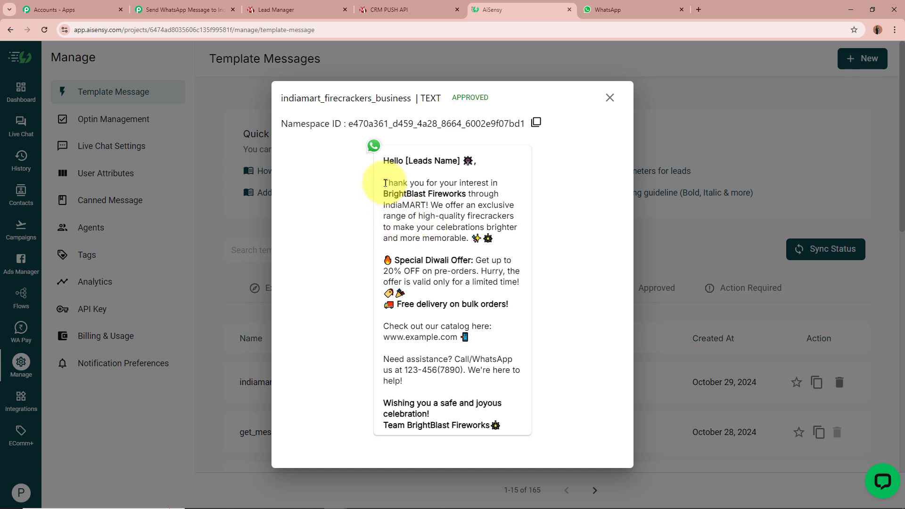
Read the template's body from the thank-you text through the Diwali offer, free delivery, catalog and assistance lines to the closing wishes.
left_click_drag(386, 183, 513, 183)
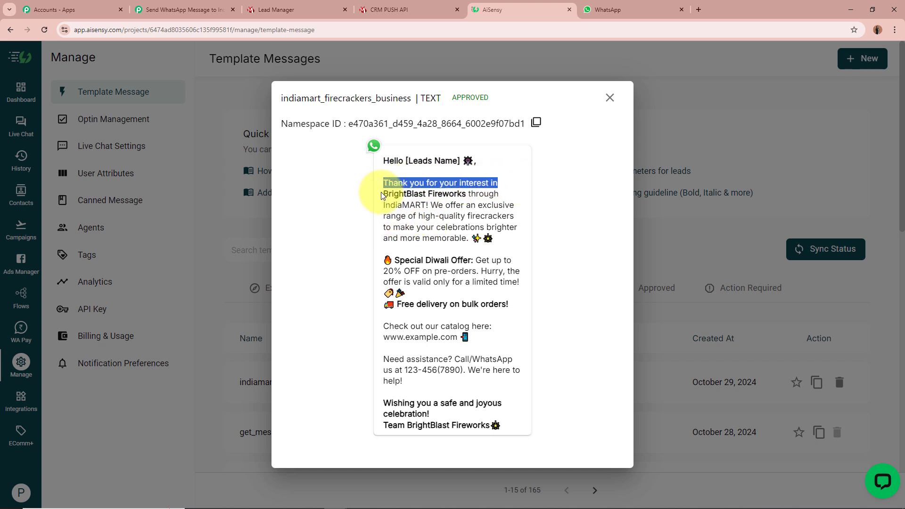
left_click_drag(382, 194, 498, 205)
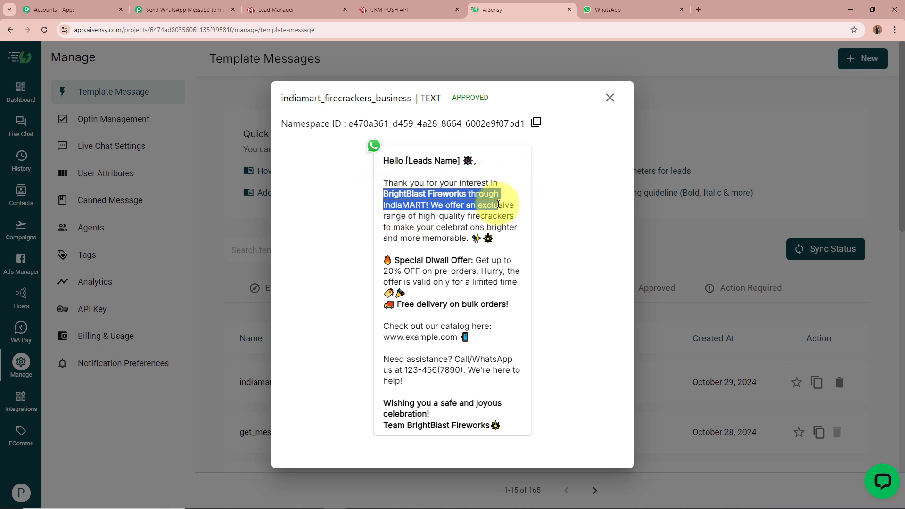
left_click_drag(430, 205, 462, 238)
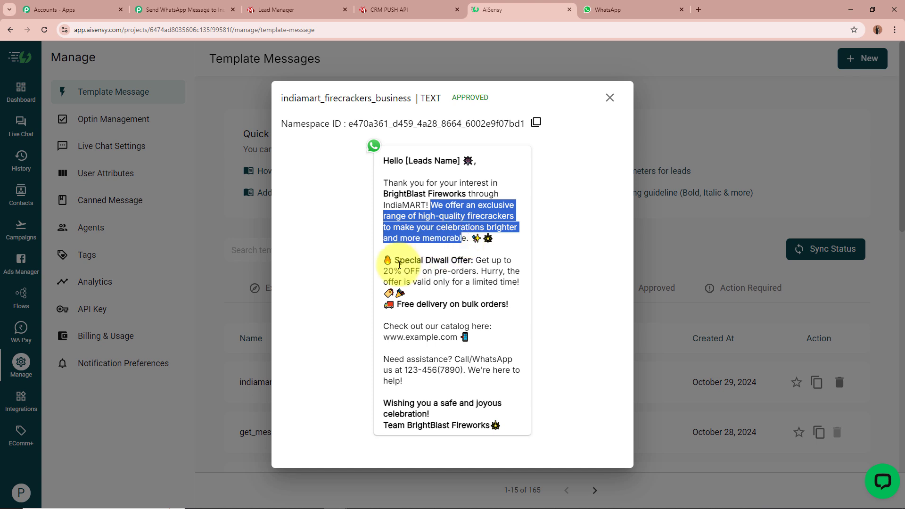
left_click_drag(394, 260, 490, 303)
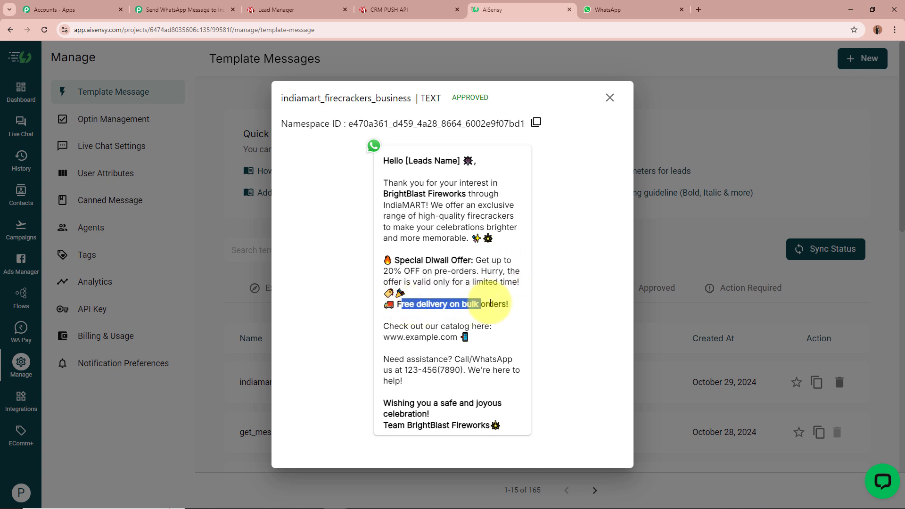
left_click_drag(384, 326, 469, 336)
left_click_drag(384, 359, 522, 372)
left_click_drag(383, 403, 496, 419)
left_click(497, 418)
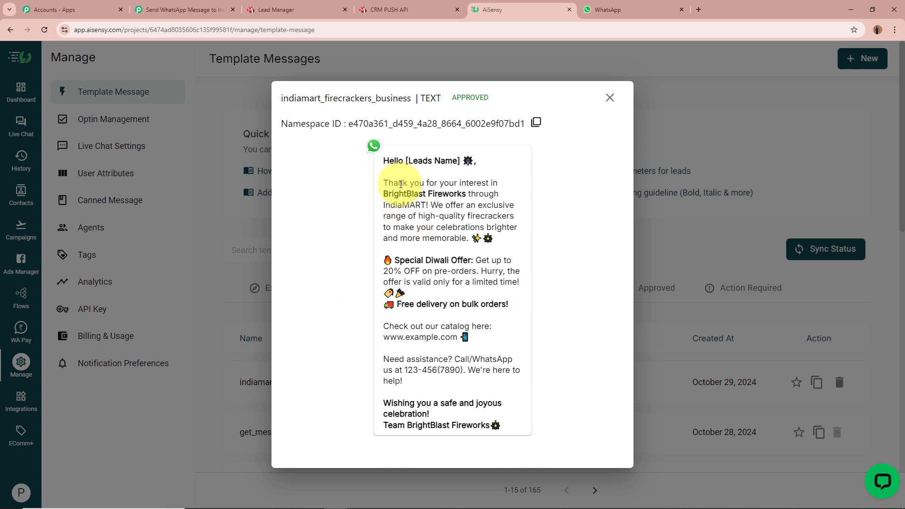
Review the complete template message from the greeting to the team sign-off.
left_click_drag(380, 160, 513, 424)
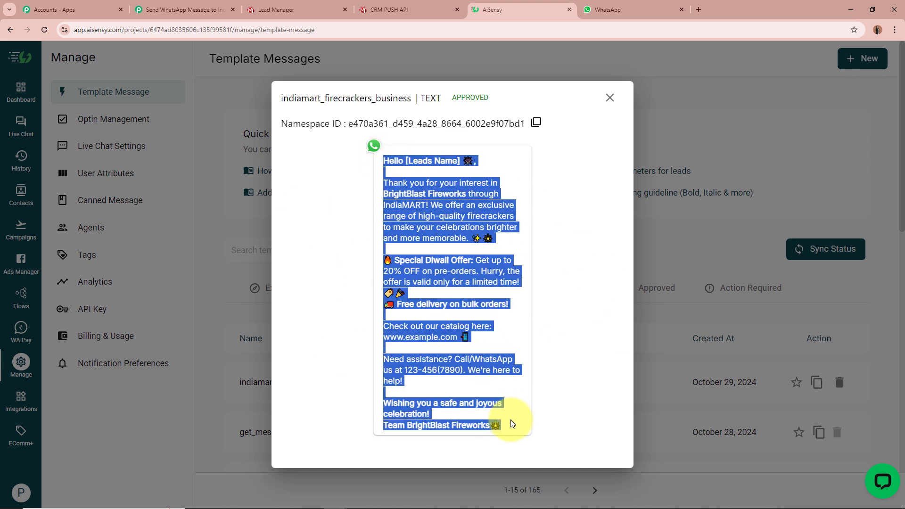
left_click(471, 320)
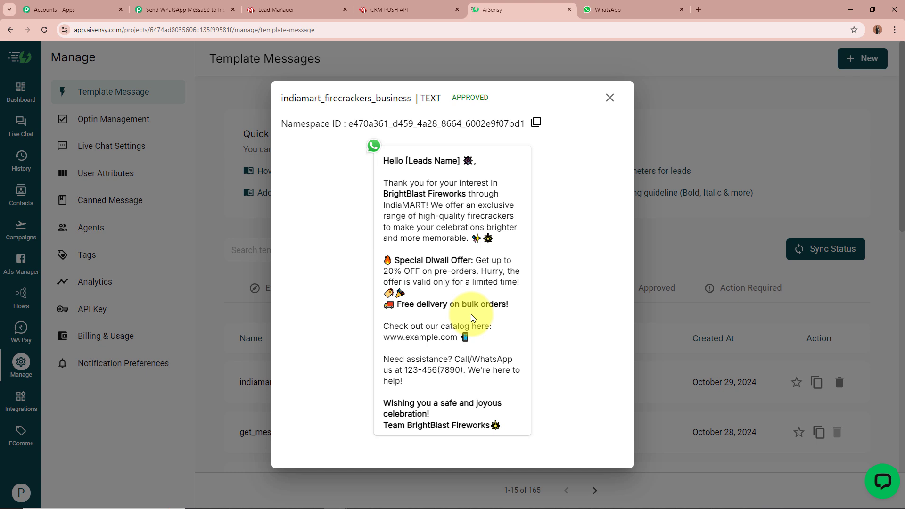
Switch to Pabbly Connect and set the action step to WhatsApp by AiSensy with the Send Template Message event.
left_click(203, 9)
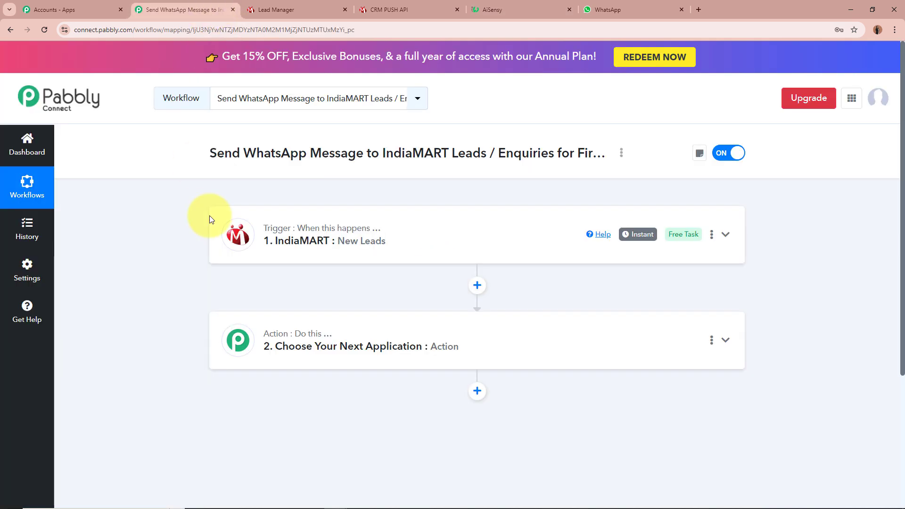
left_click(511, 345)
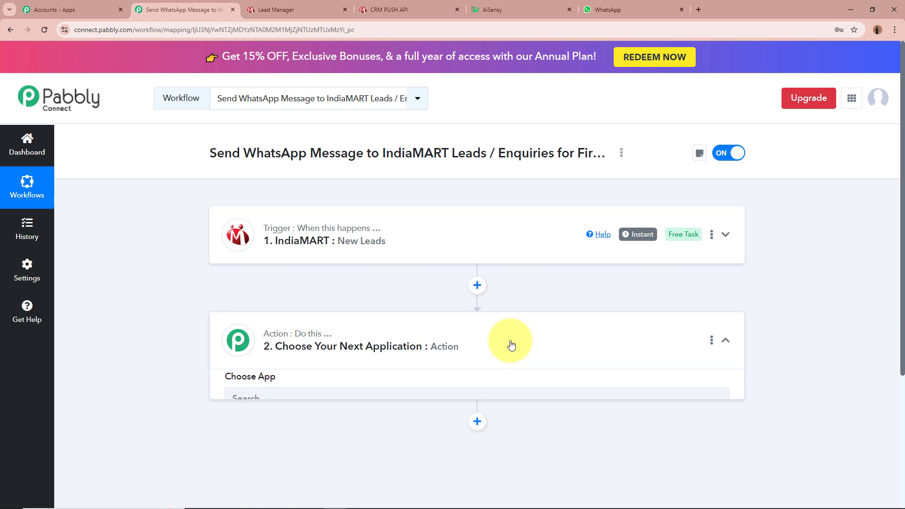
scroll(511, 345, "down", 3)
left_click(370, 242)
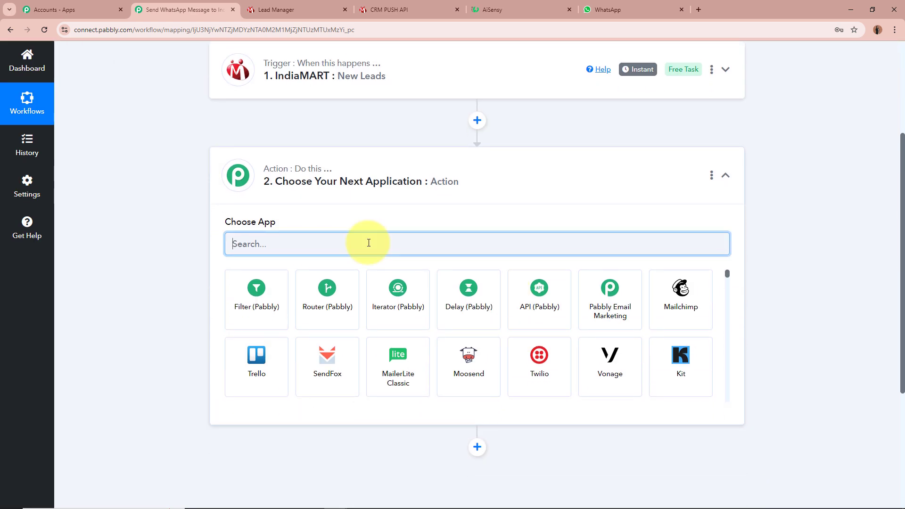
type("WhatsApp")
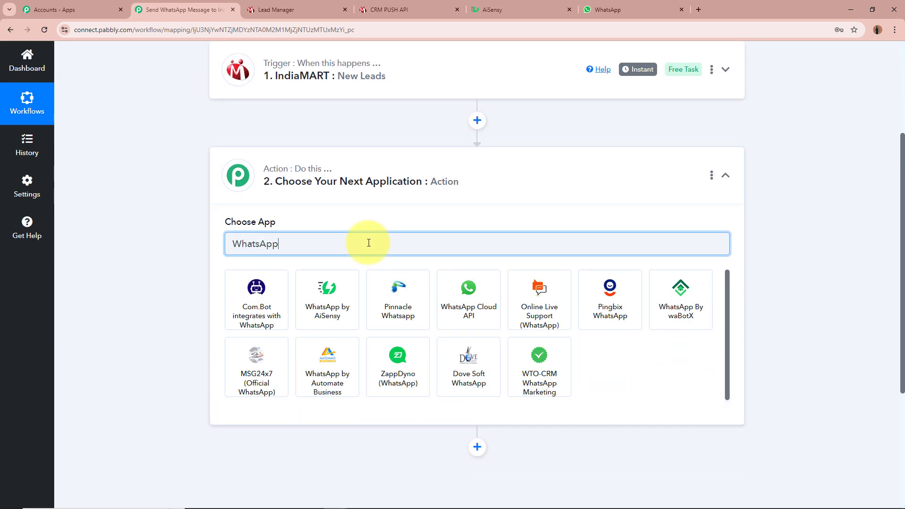
left_click(325, 306)
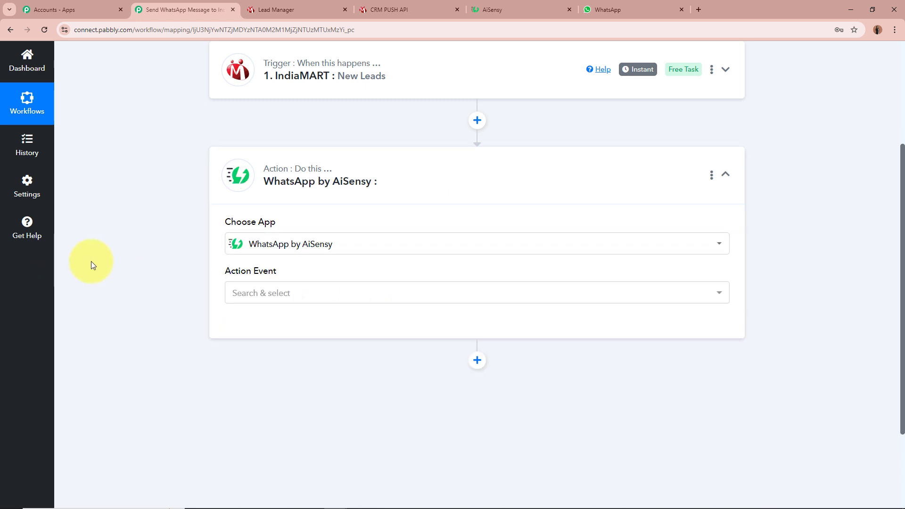
left_click(316, 292)
left_click(308, 348)
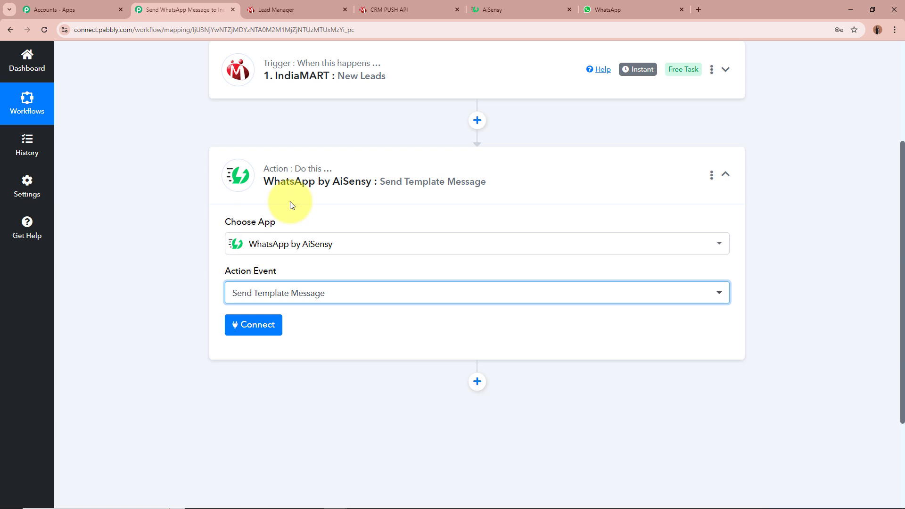
Check the open template in AiSensy, return to Pabbly Connect and start a new WhatsApp by AiSensy connection.
left_click(529, 8)
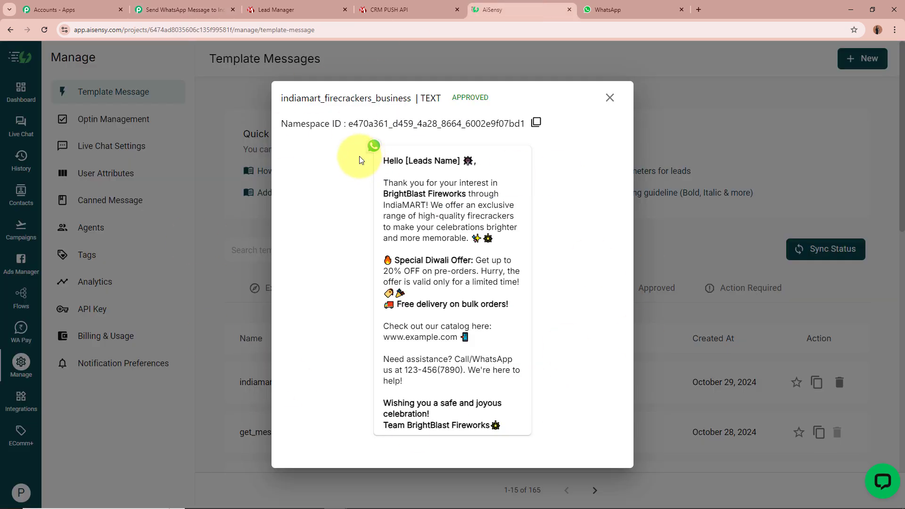
left_click(186, 10)
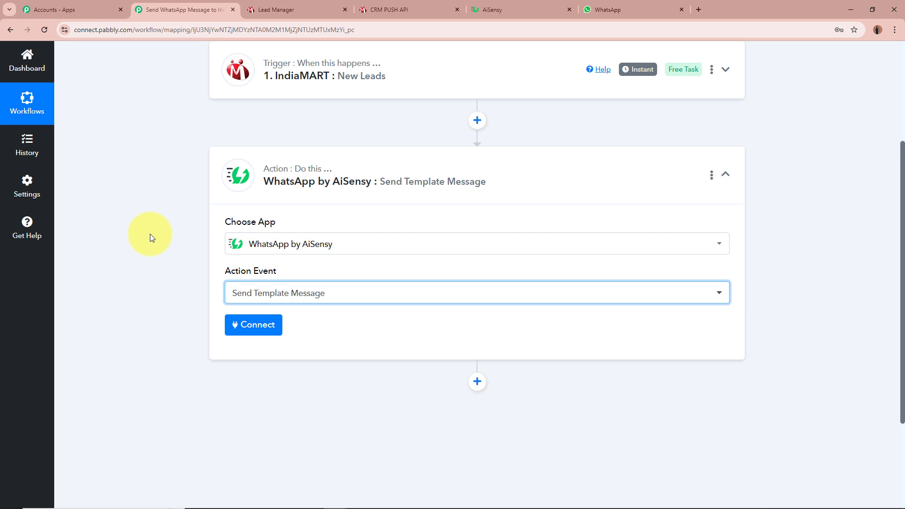
left_click(256, 329)
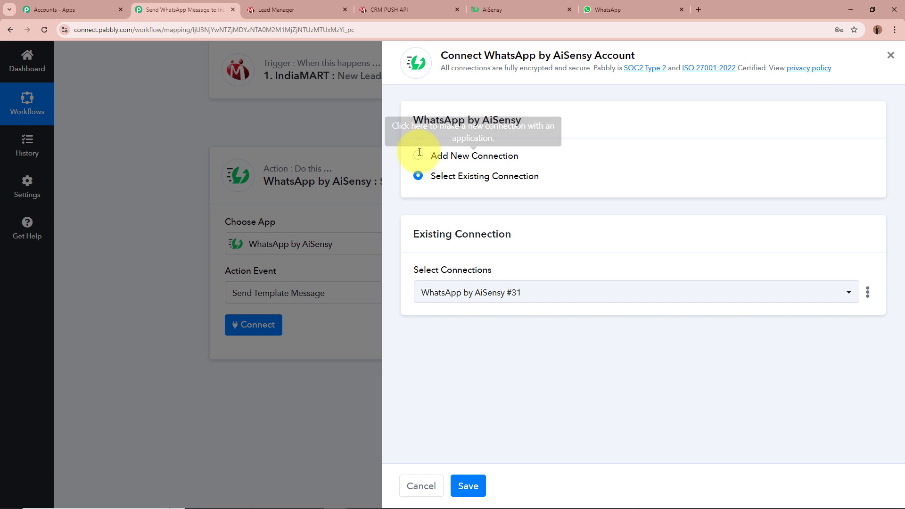
left_click(419, 156)
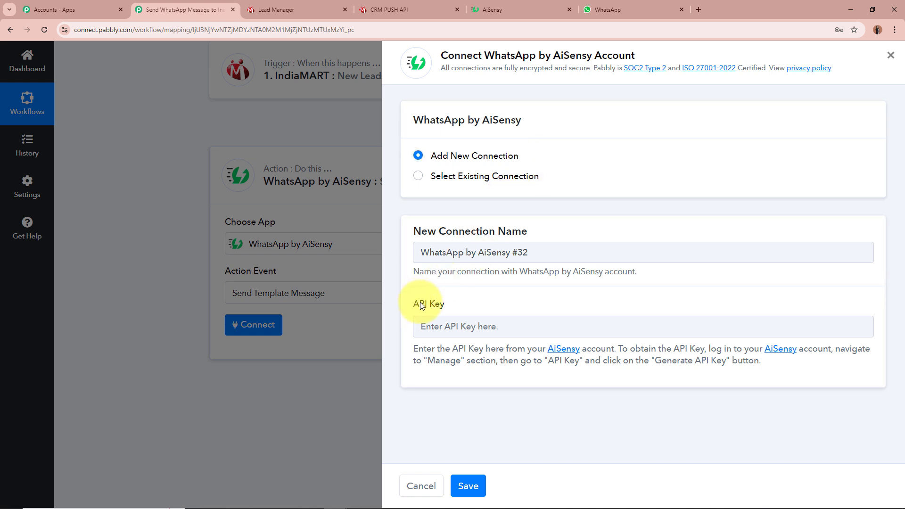
Read the connection's API Key instructions and copy the API key from AiSensy's Manage section.
left_click_drag(413, 304, 454, 307)
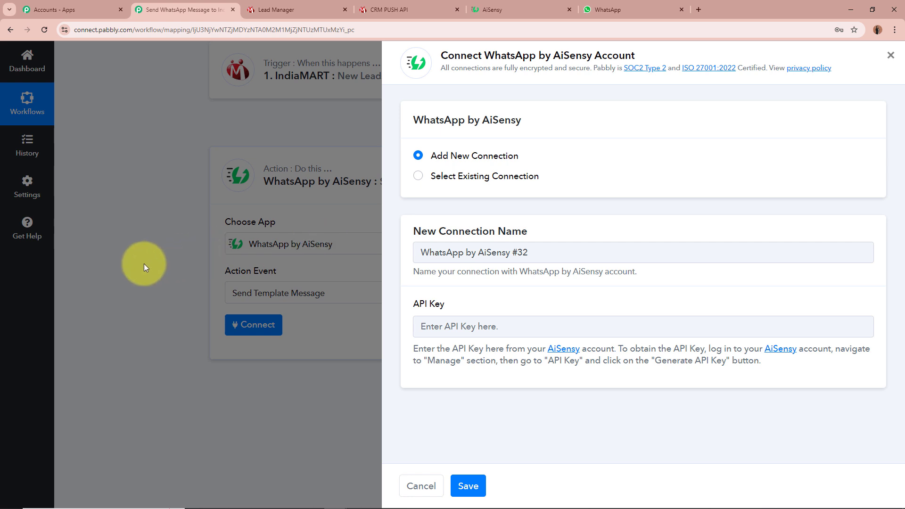
left_click_drag(416, 348, 772, 361)
left_click(773, 361)
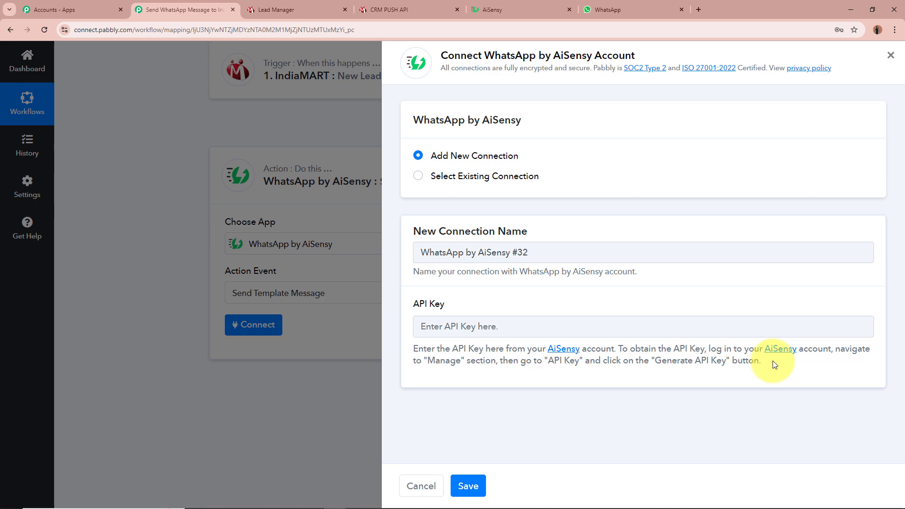
left_click(516, 12)
left_click(607, 95)
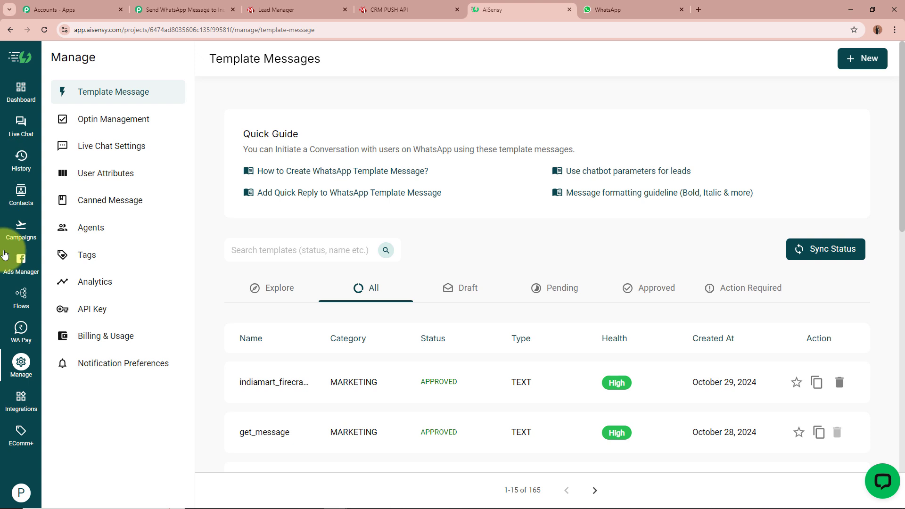
left_click(20, 368)
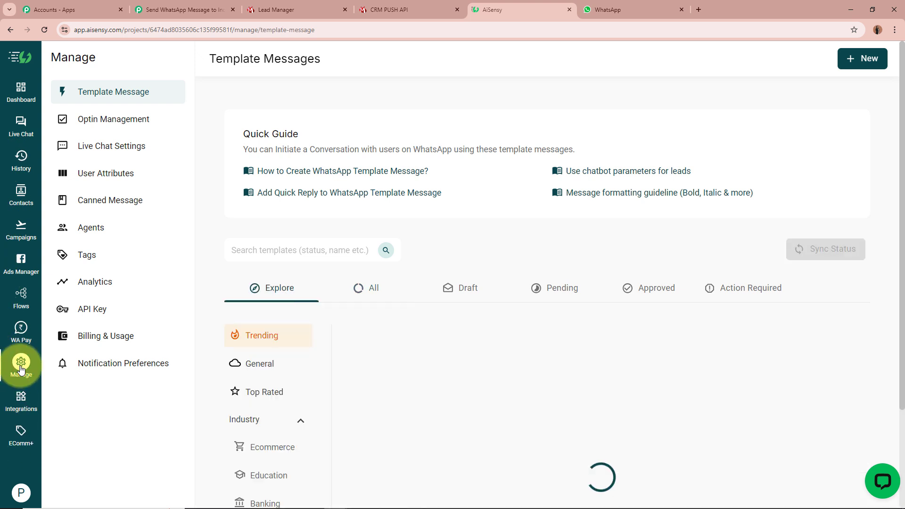
left_click(104, 315)
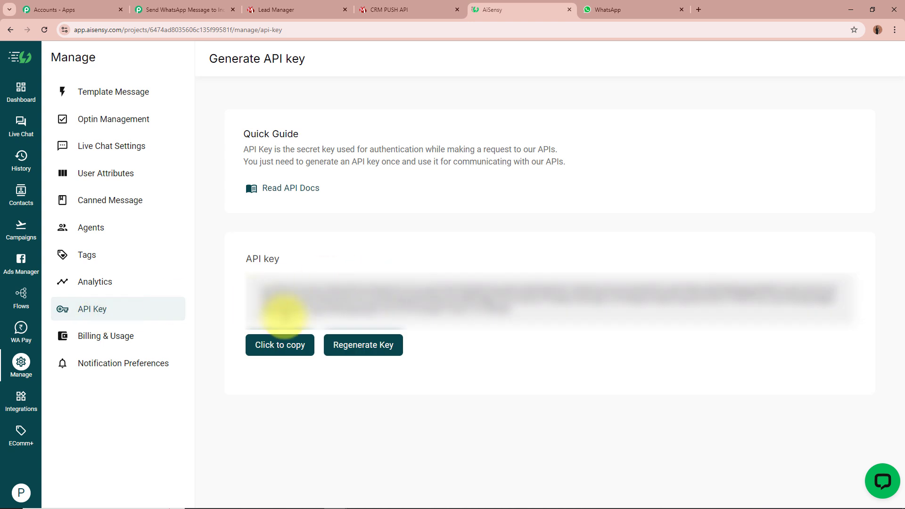
left_click(279, 345)
Return to Pabbly Connect, paste the API key into the new AiSensy connection and save it.
left_click(212, 9)
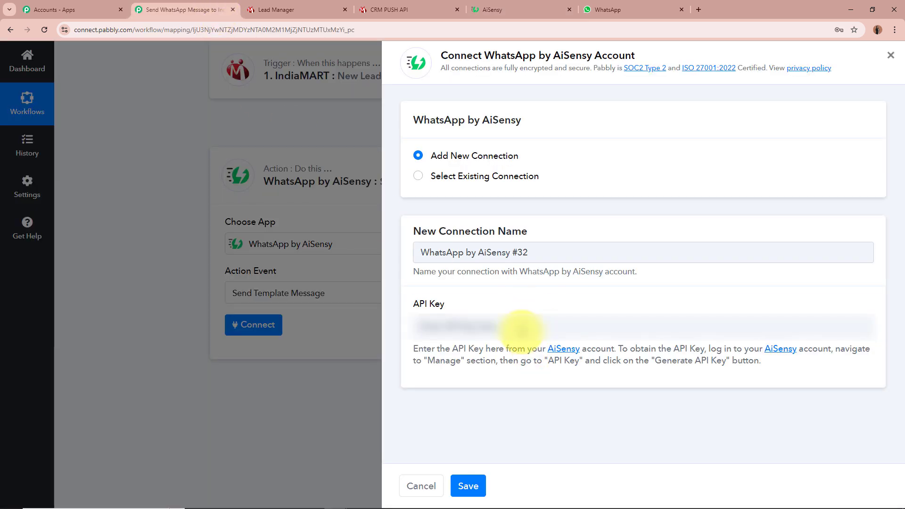
left_click(515, 325)
key("ctrl+v")
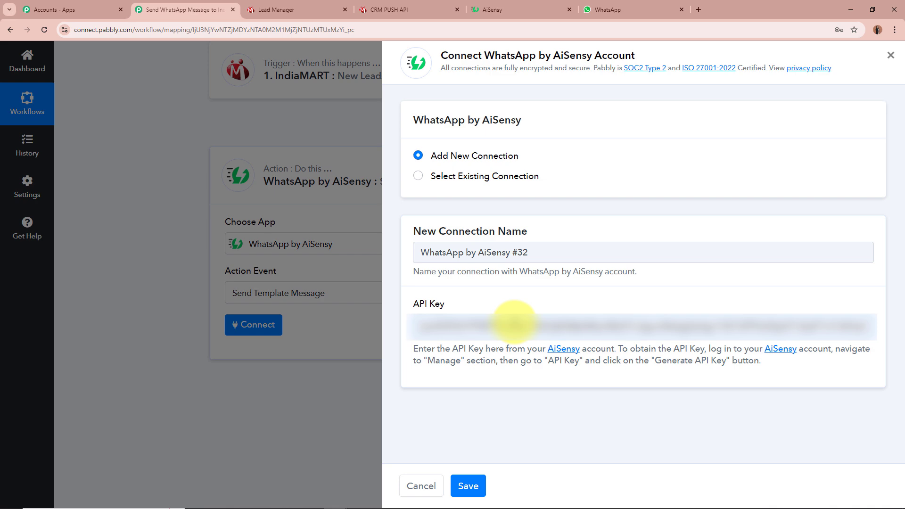
left_click(468, 486)
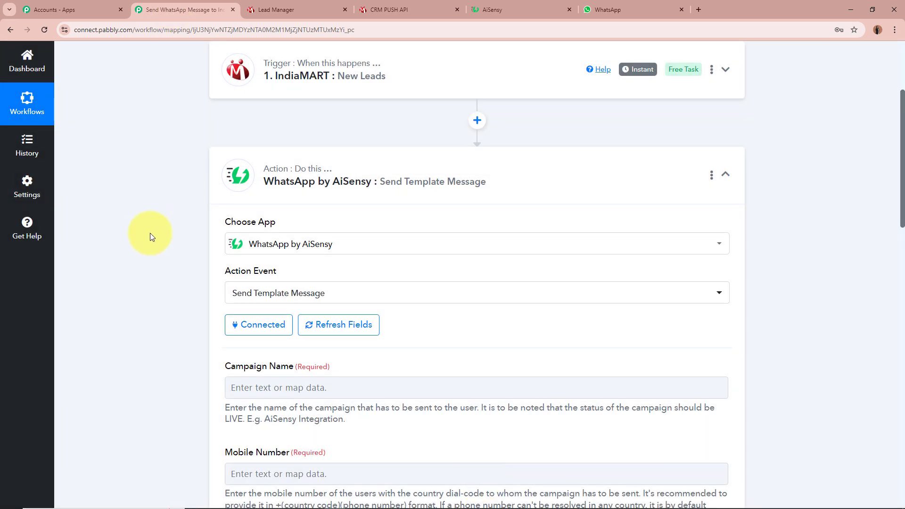
Examine the Send Template Message fields, focusing on the required Campaign Name field.
scroll(149, 233, "down", 3)
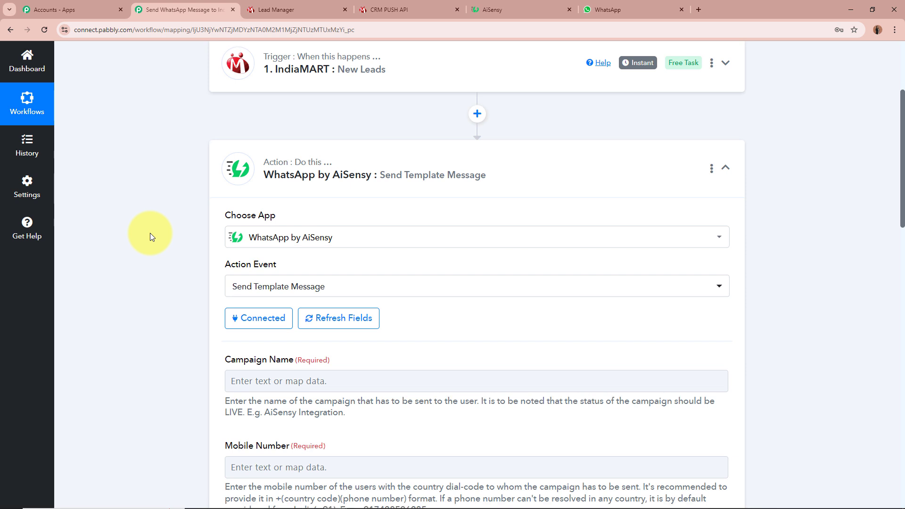
left_click_drag(202, 225, 374, 229)
left_click(109, 231)
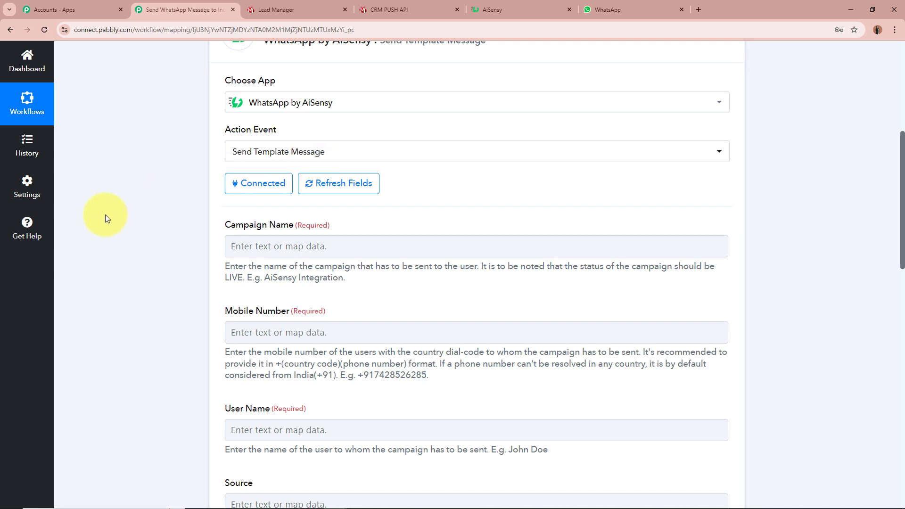
left_click_drag(222, 225, 360, 230)
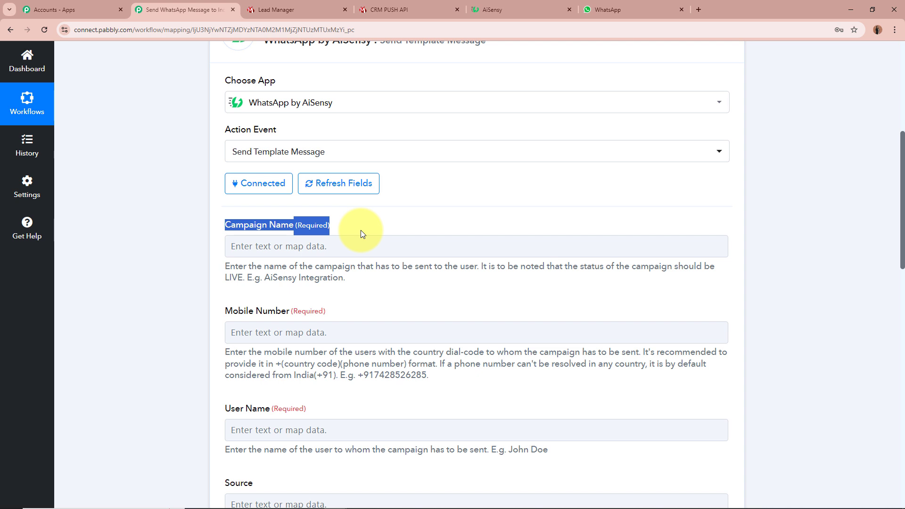
left_click(116, 211)
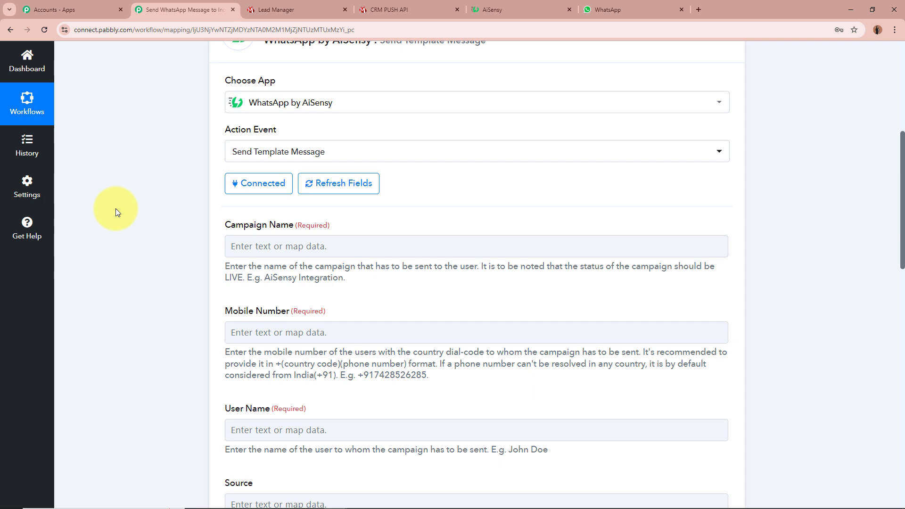
Switch to AiSensy and view the indiamart_firecrackers_business template from the list of all templates.
left_click(515, 13)
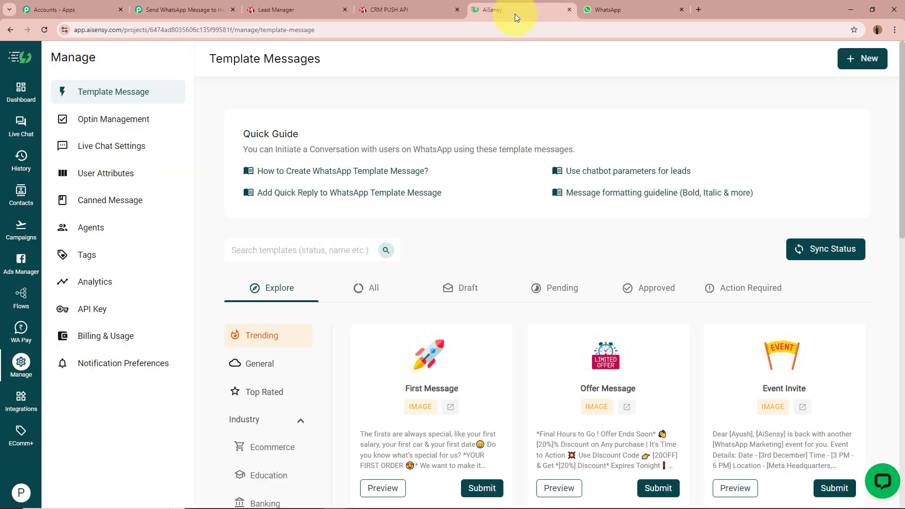
left_click(371, 287)
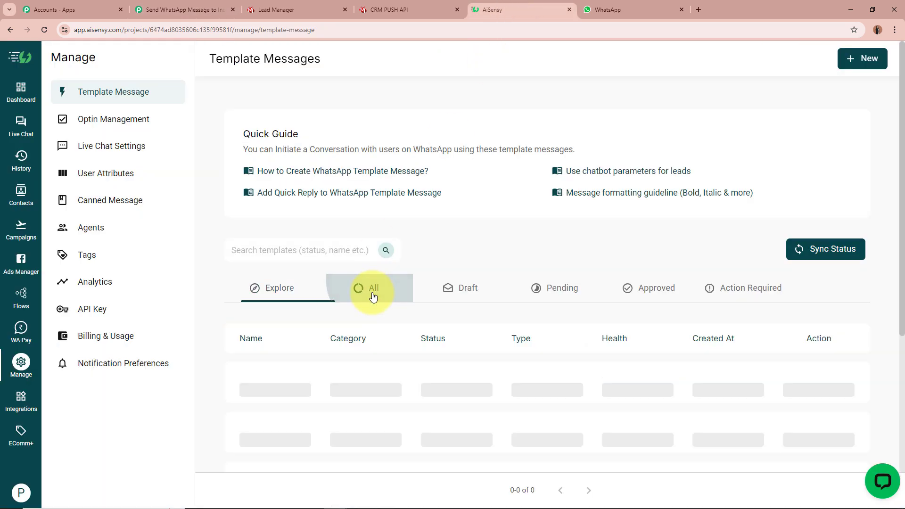
left_click(314, 382)
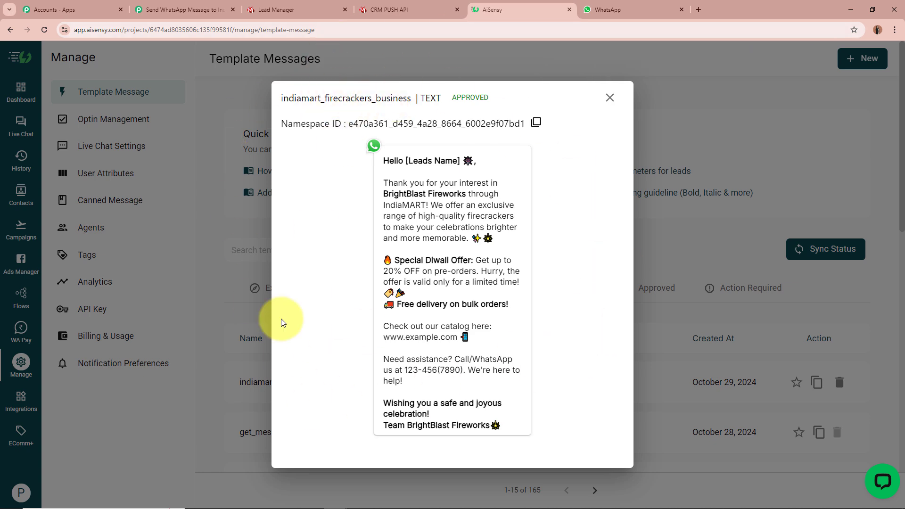
left_click(613, 104)
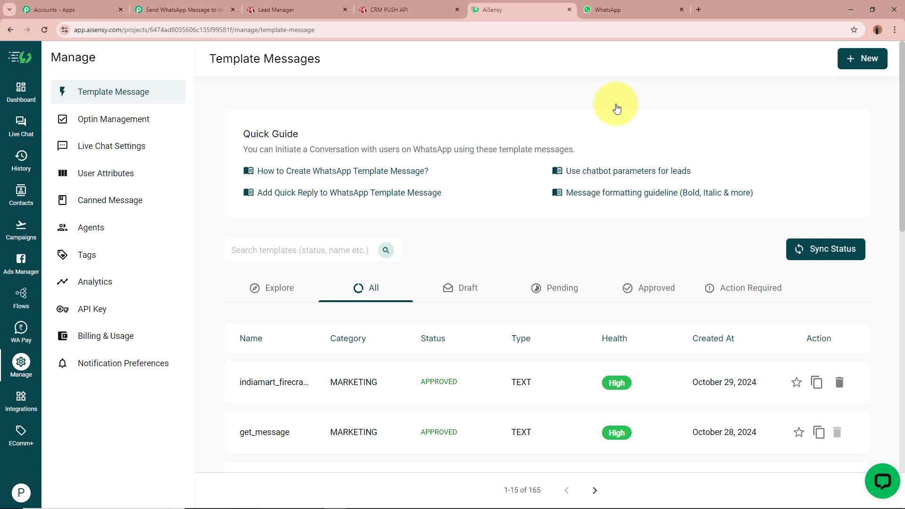
Start creating a new API campaign in AiSensy.
left_click(23, 225)
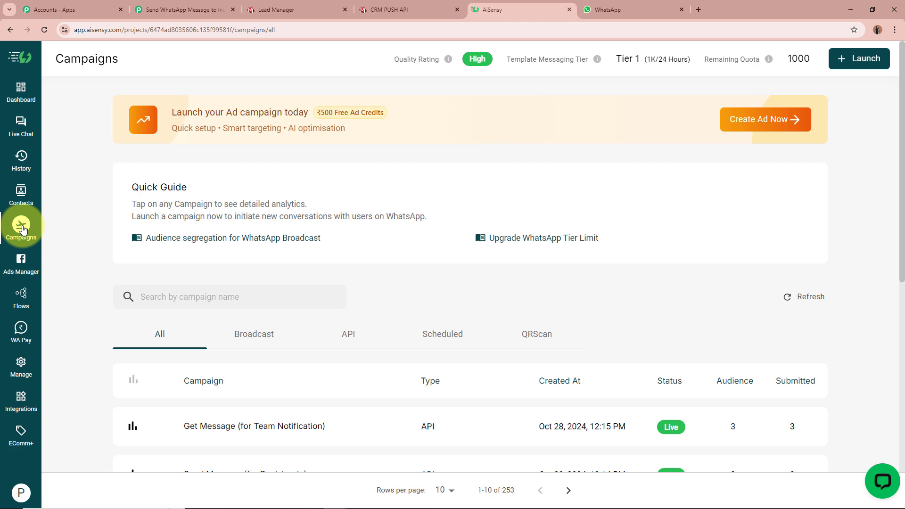
left_click(872, 64)
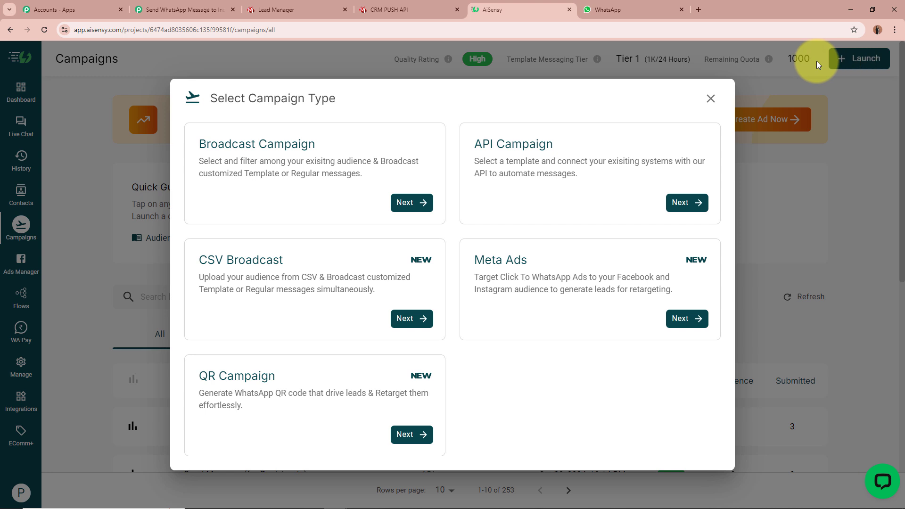
left_click(552, 209)
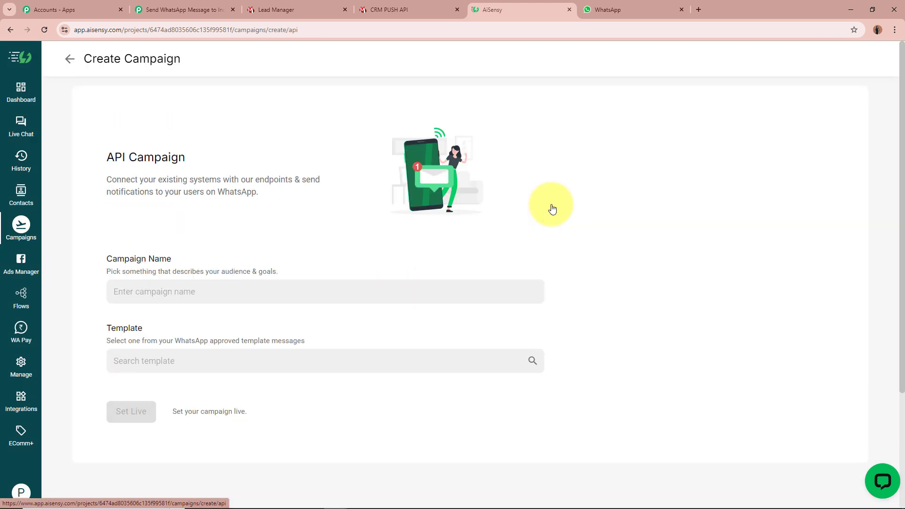
Review the campaign's name and template fields and name the campaign IndiaMART Firecracker Leads.
scroll(552, 208, "down", 1)
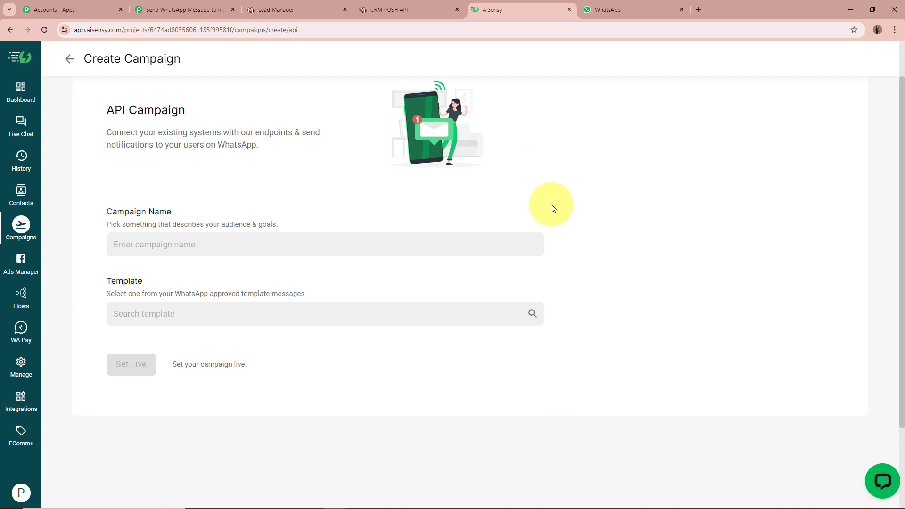
left_click_drag(107, 211, 234, 224)
left_click_drag(108, 278, 165, 270)
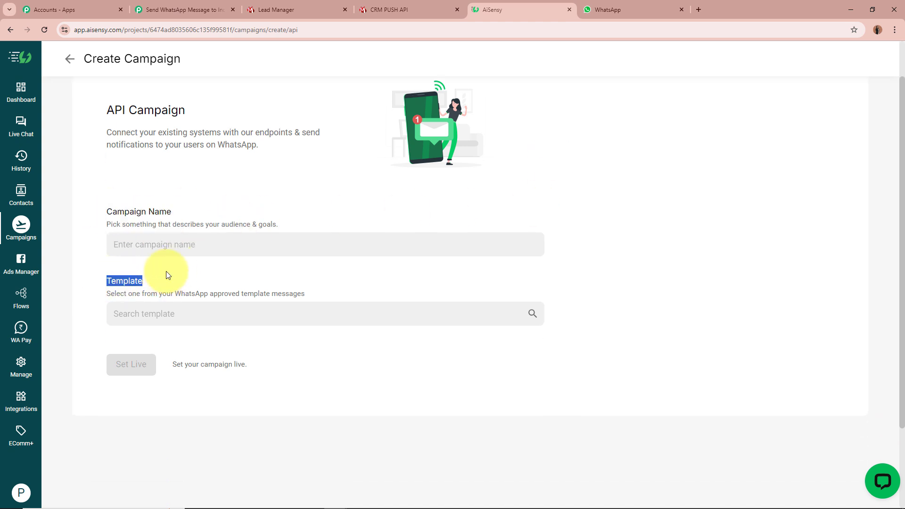
left_click(167, 238)
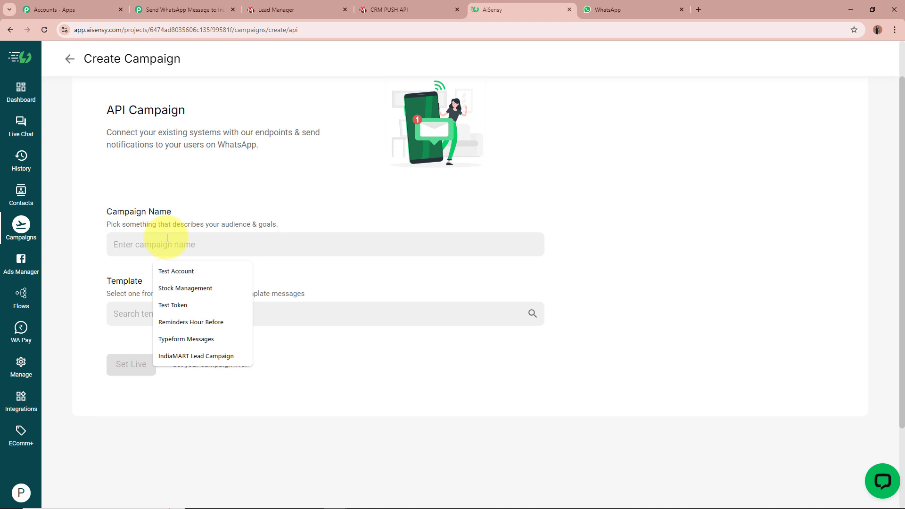
key("ctrl+v")
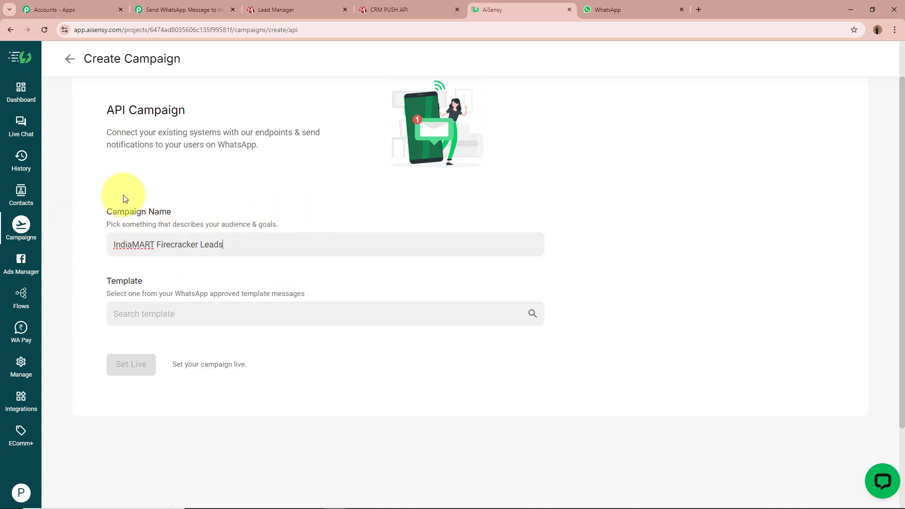
Copy the campaign name and select indiamart_firecrackers_business as the API campaign's template.
triple_click(179, 245)
key("ctrl+c")
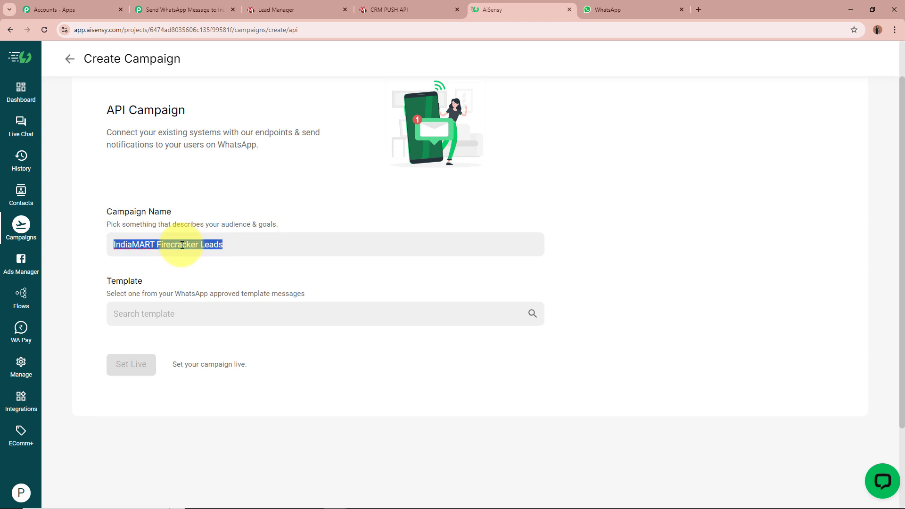
left_click(232, 246)
left_click(183, 311)
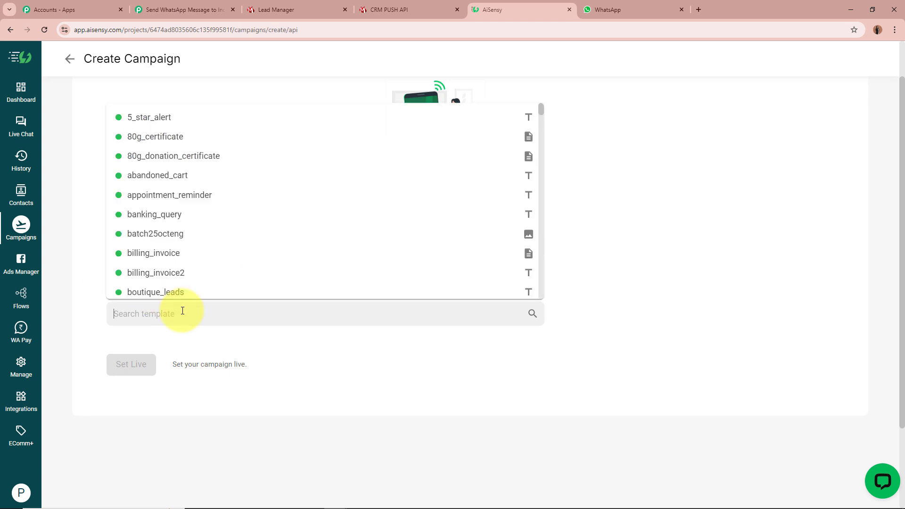
type("India")
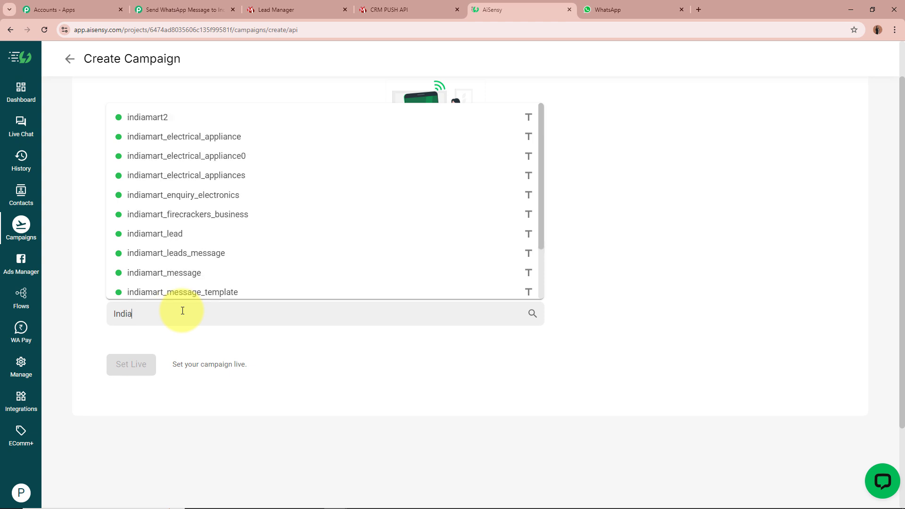
left_click(251, 219)
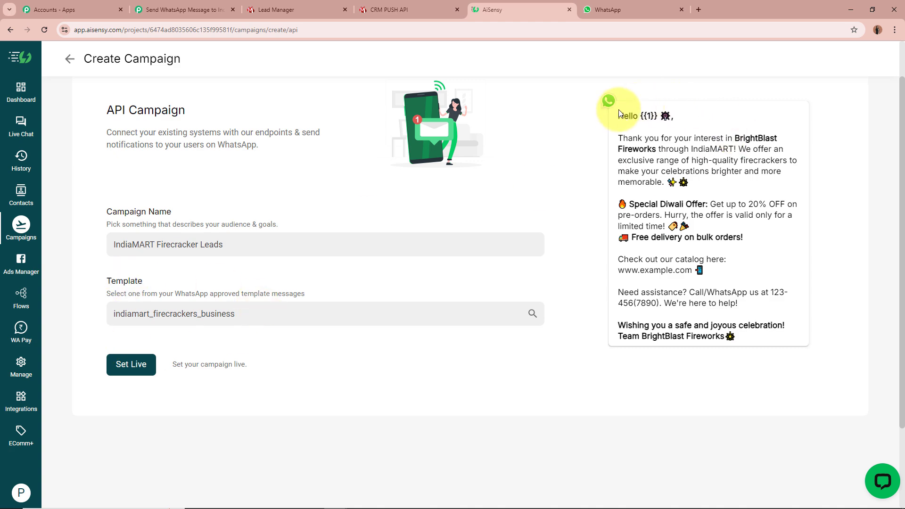
Review the template message preview and set the IndiaMART Firecracker Leads campaign live.
left_click_drag(618, 113, 783, 339)
left_click(783, 325)
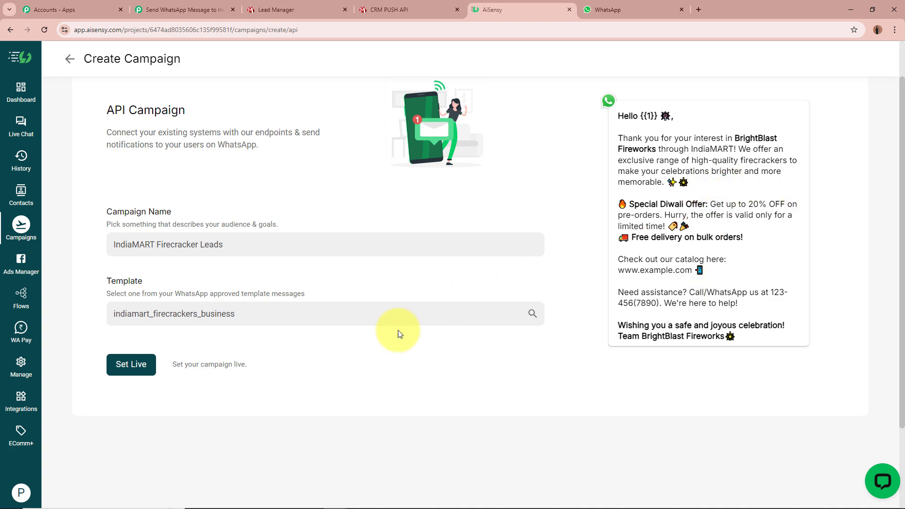
left_click(137, 368)
left_click(142, 383)
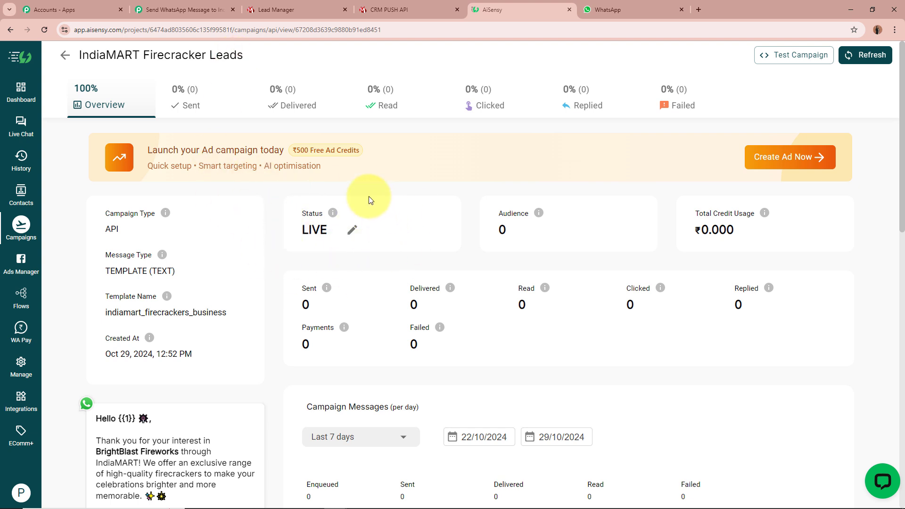
Check Pabbly Connect's Campaign Name requirement against the new campaign's status and message preview in AiSensy.
left_click(179, 10)
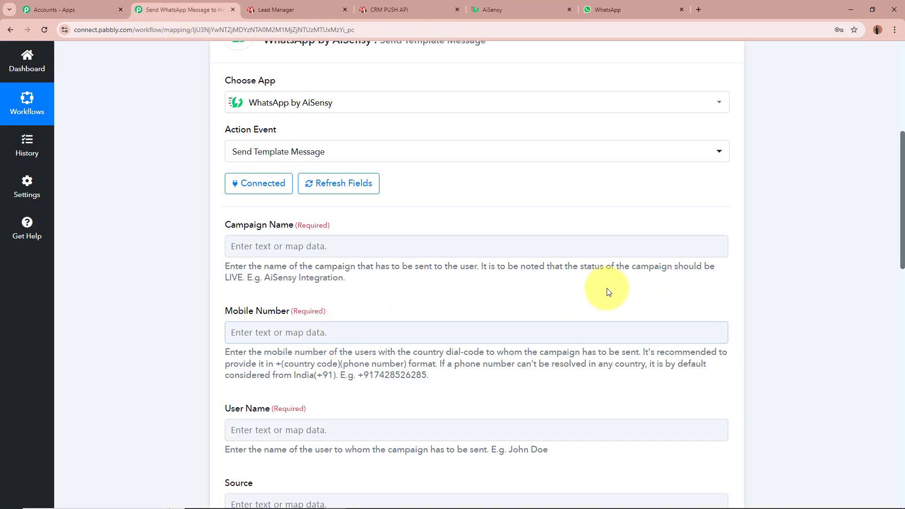
left_click_drag(485, 266, 703, 282)
left_click(703, 284)
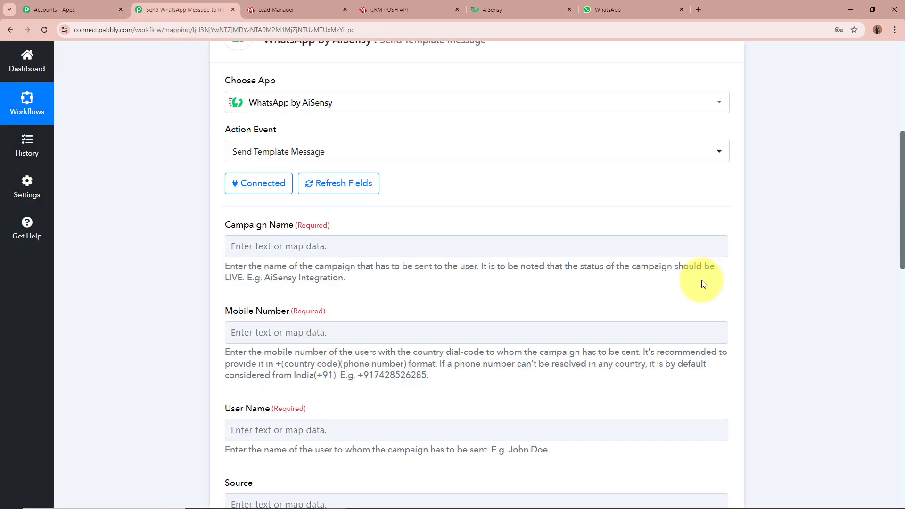
left_click(547, 10)
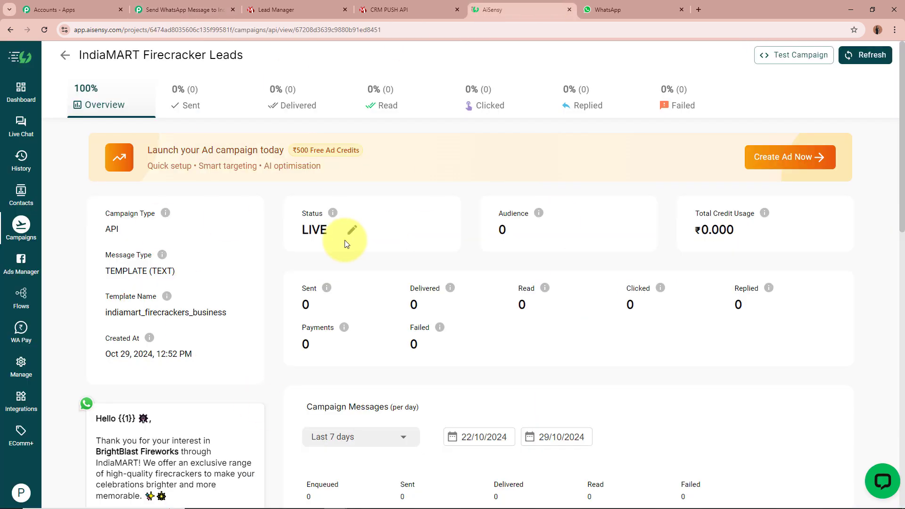
scroll(269, 424, "down", 3)
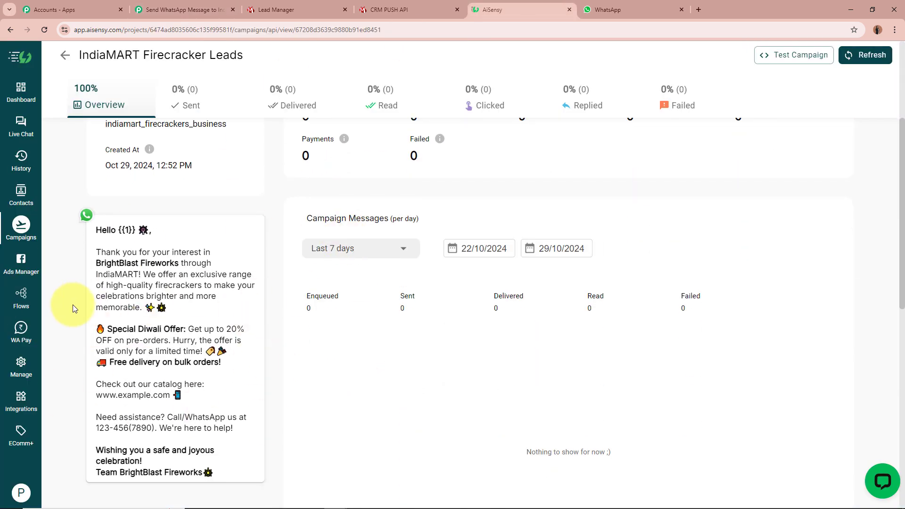
scroll(440, 359, "up", 5)
Switch to Pabbly Connect and paste IndiaMART Firecracker Leads as the Campaign Name of the Send Template Message action.
left_click(203, 8)
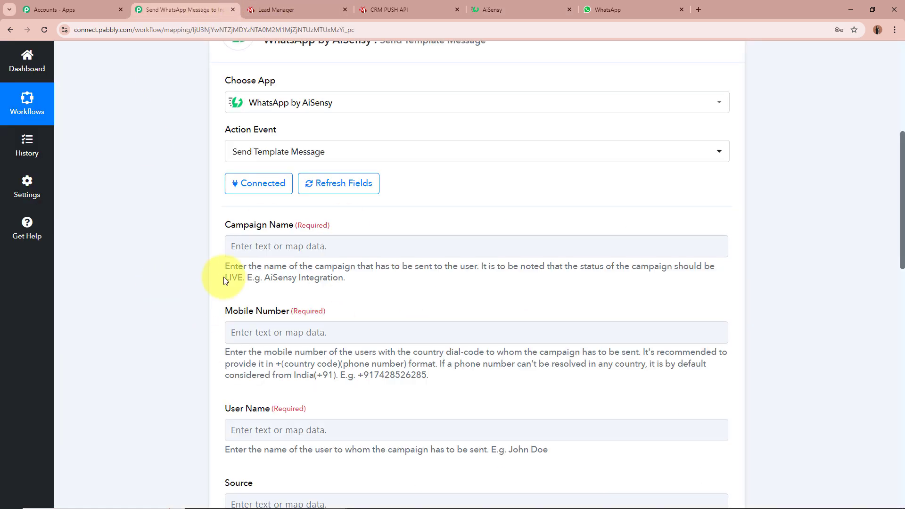
left_click(279, 246)
key("ctrl+v")
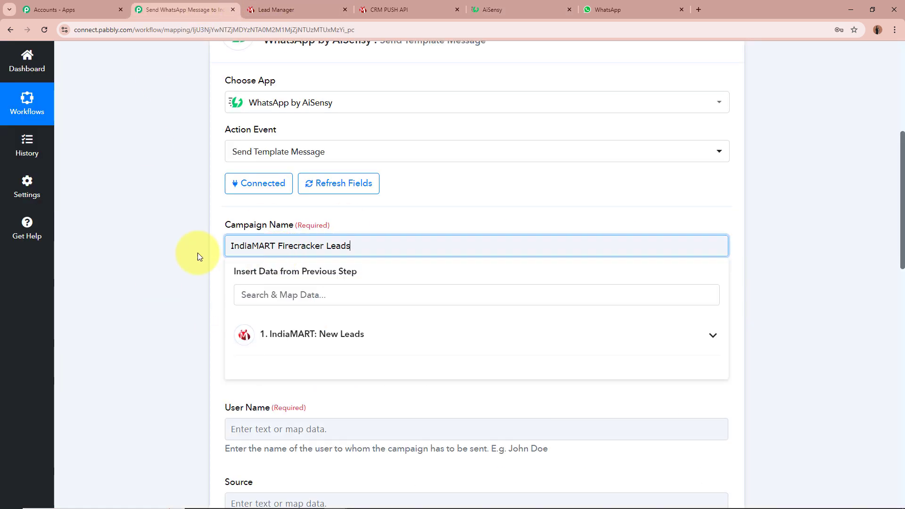
left_click(197, 256)
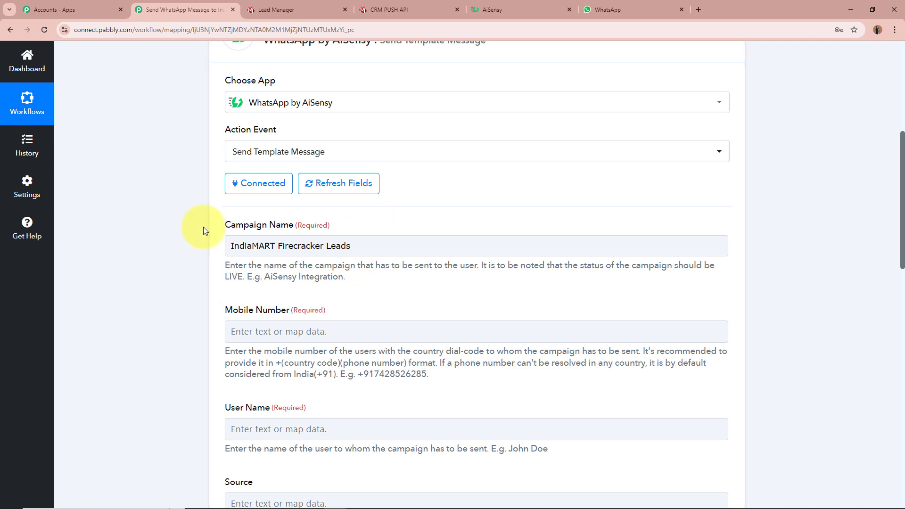
Examine the required Mobile Number field and the IndiaMART New Leads trigger that supplies the lead data.
scroll(204, 230, "down", 3)
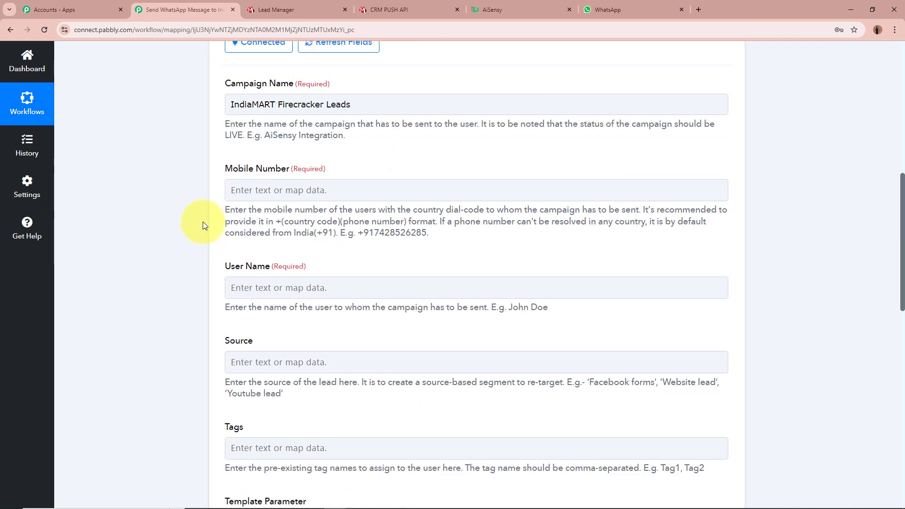
left_click_drag(220, 168, 369, 169)
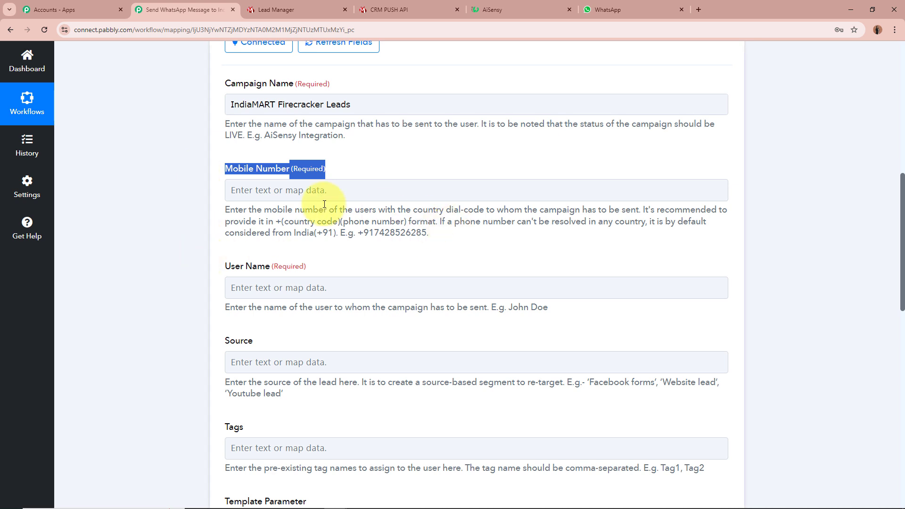
left_click(143, 194)
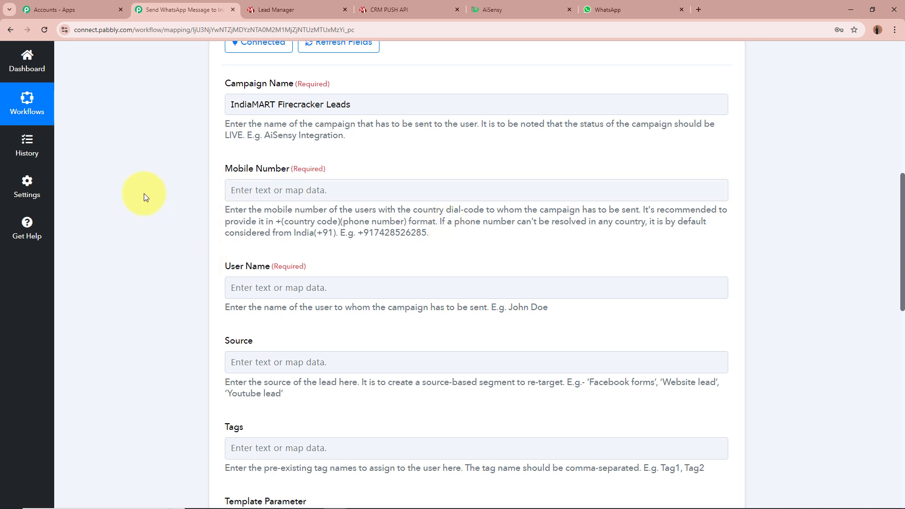
left_click(250, 190)
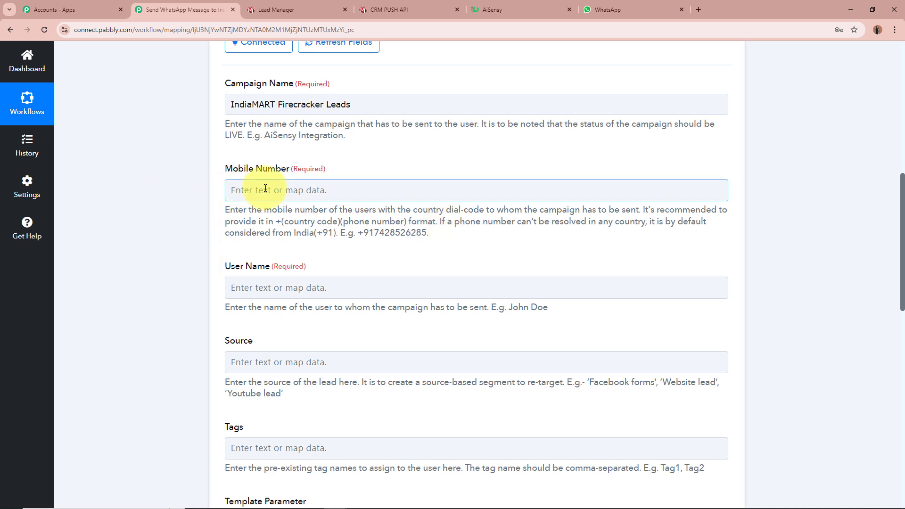
left_click(136, 216)
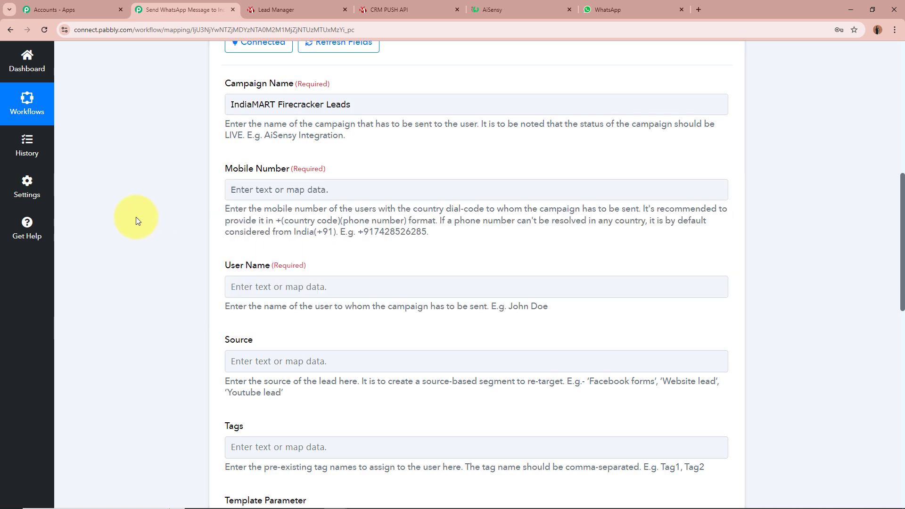
scroll(136, 216, "up", 9)
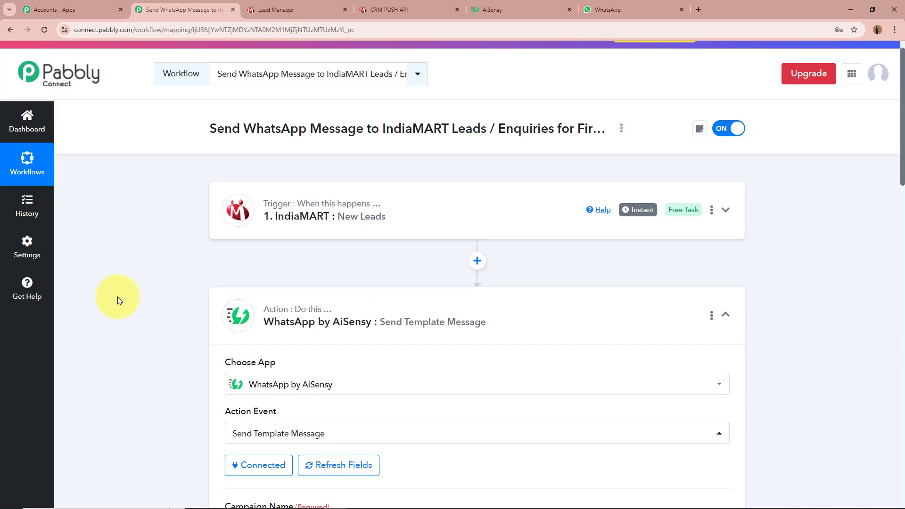
scroll(117, 297, "down", 8)
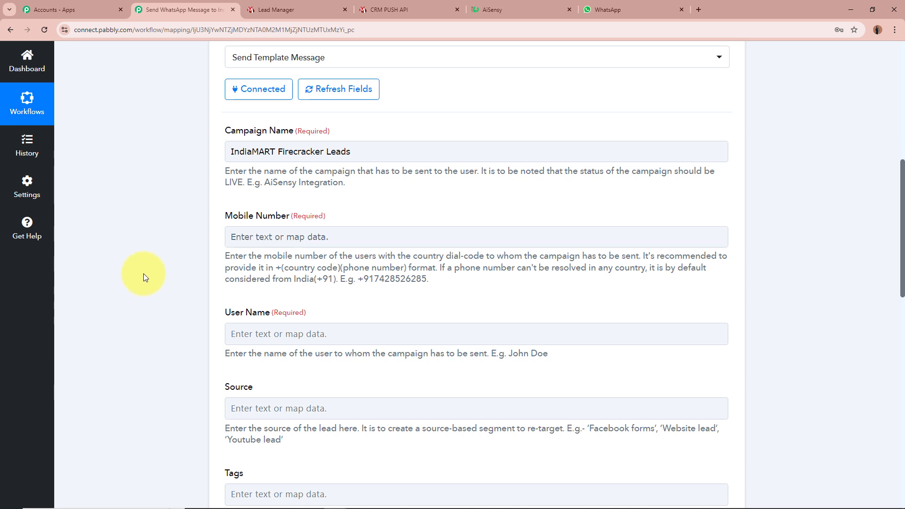
Map the Mobile Number field to the RESPONSE SENDER MOBILE value from the IndiaMART New Leads trigger.
left_click(368, 236)
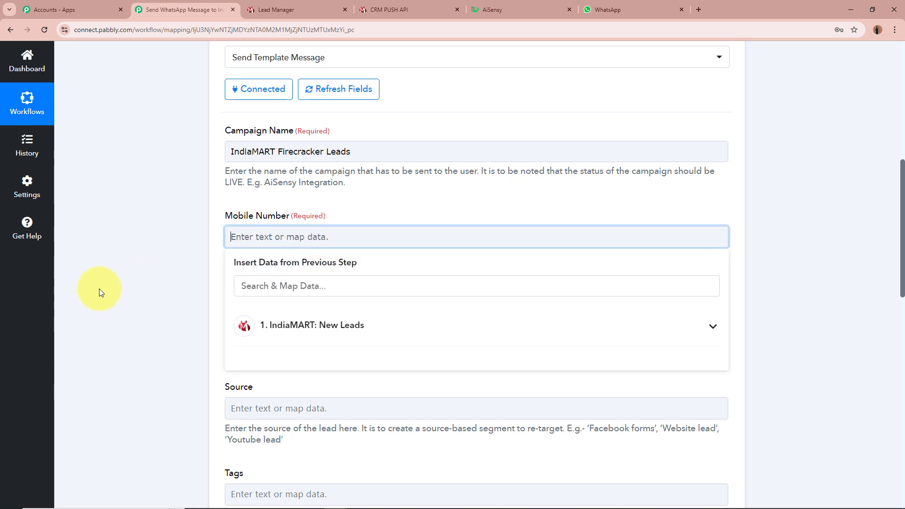
left_click(363, 334)
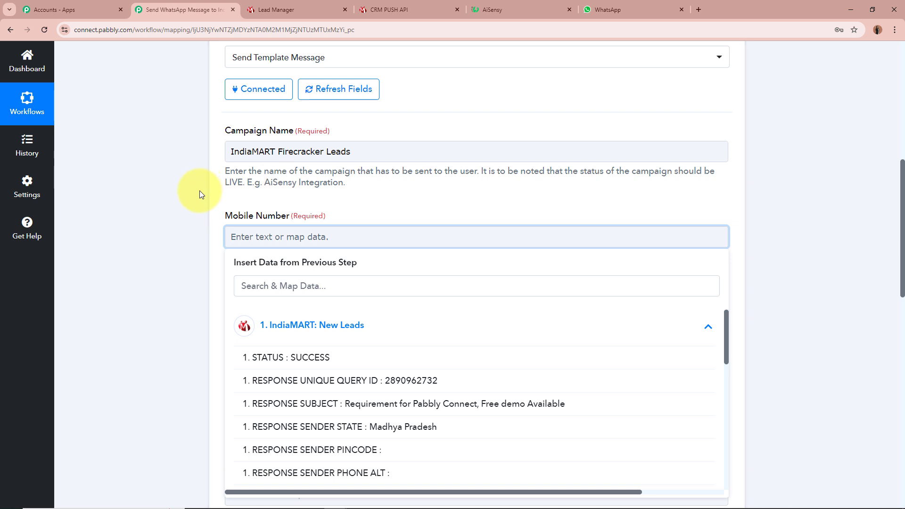
left_click(315, 285)
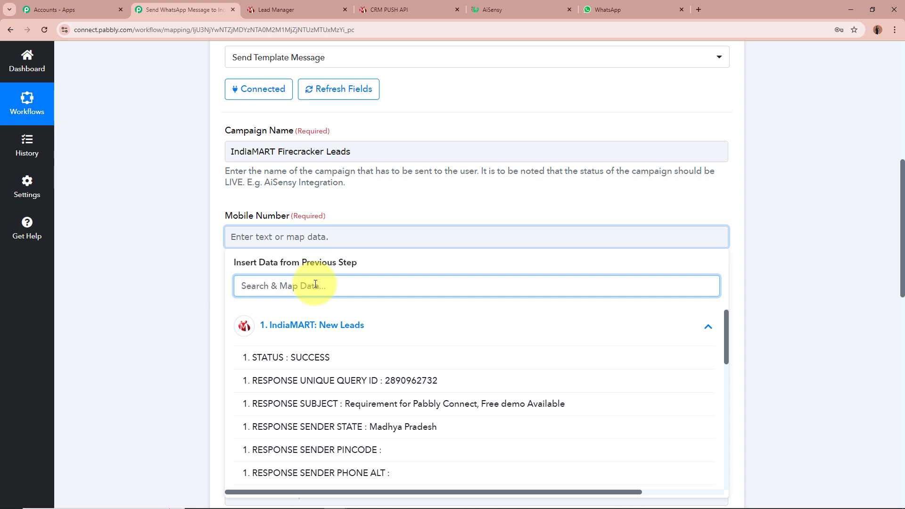
type("Mo")
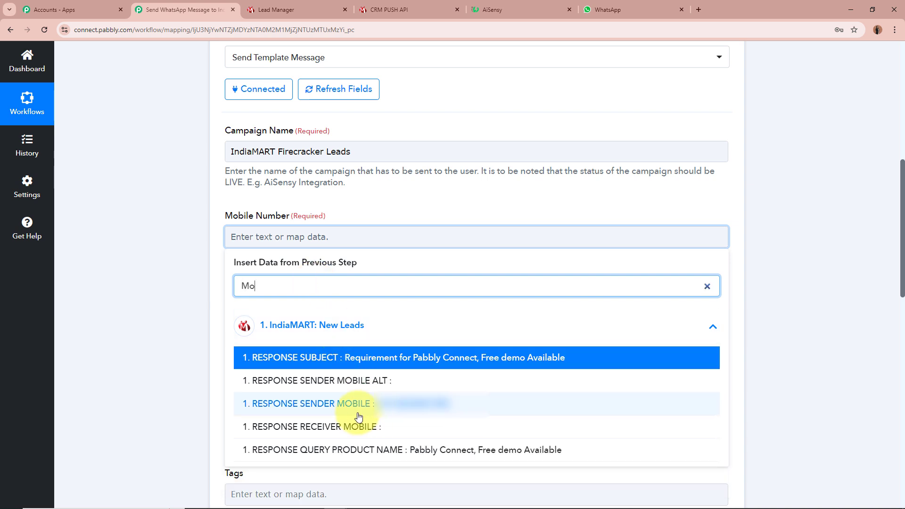
left_click(498, 404)
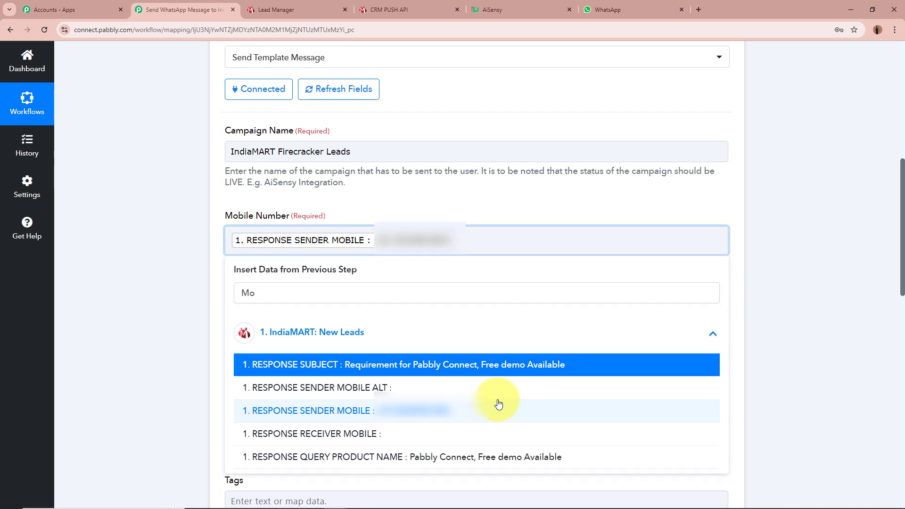
left_click(115, 281)
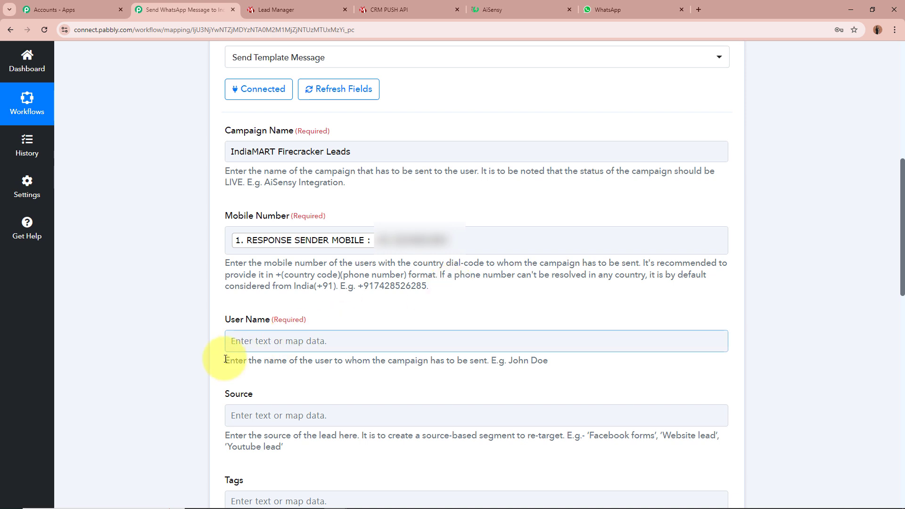
Map the User Name field to the RESPONSE SENDER NAME value from the IndiaMART New Leads trigger.
left_click_drag(217, 361, 483, 361)
left_click(483, 361)
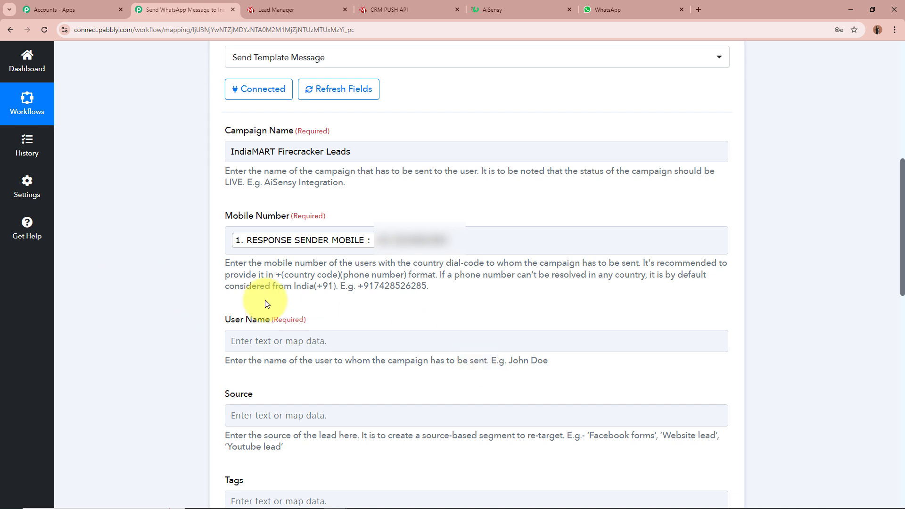
left_click(292, 341)
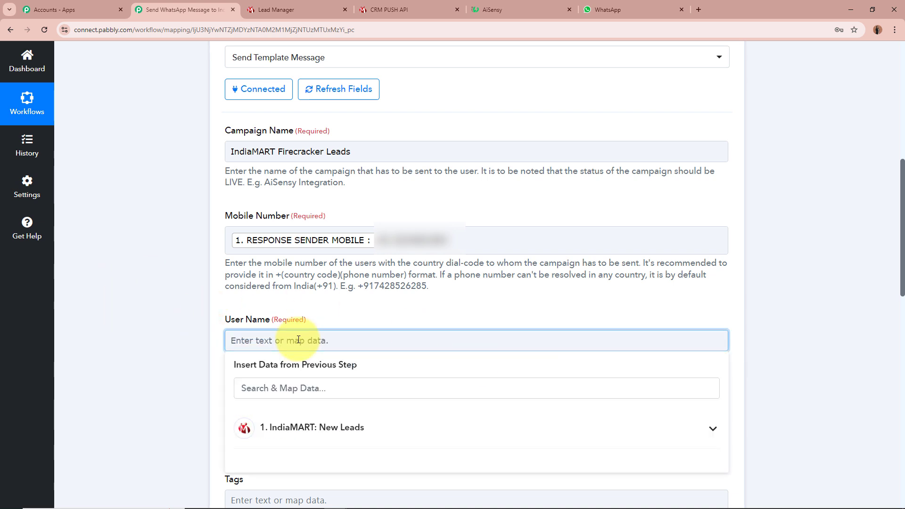
left_click(299, 385)
type("name")
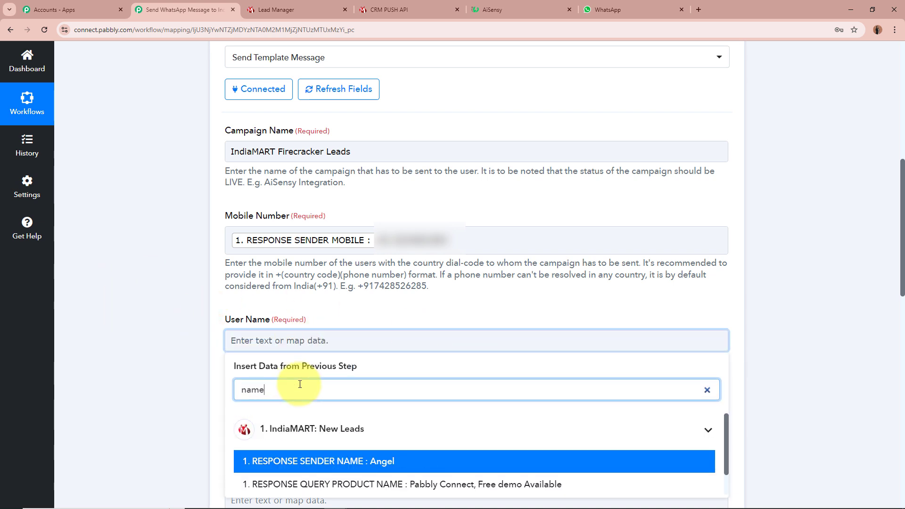
left_click(390, 468)
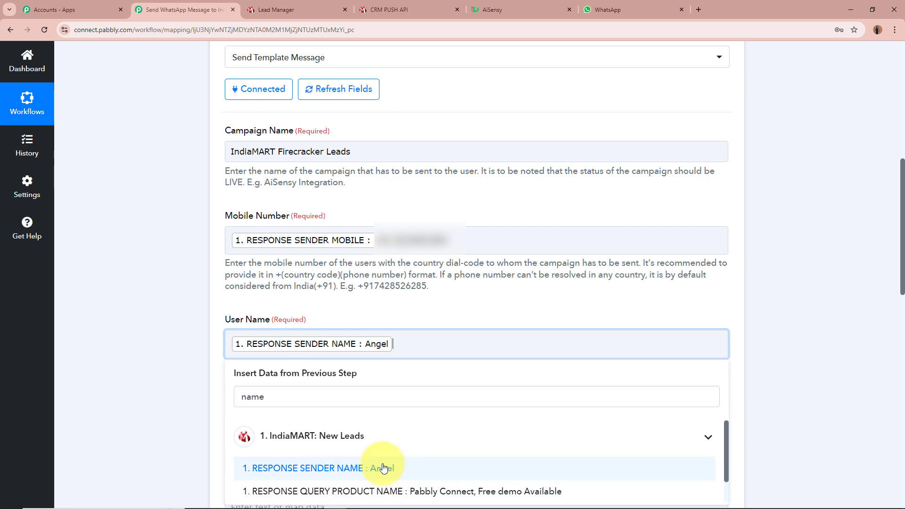
left_click(193, 372)
Review the Source, Tags and Template Parameter fields of the Send Template Message action.
scroll(194, 373, "down", 6)
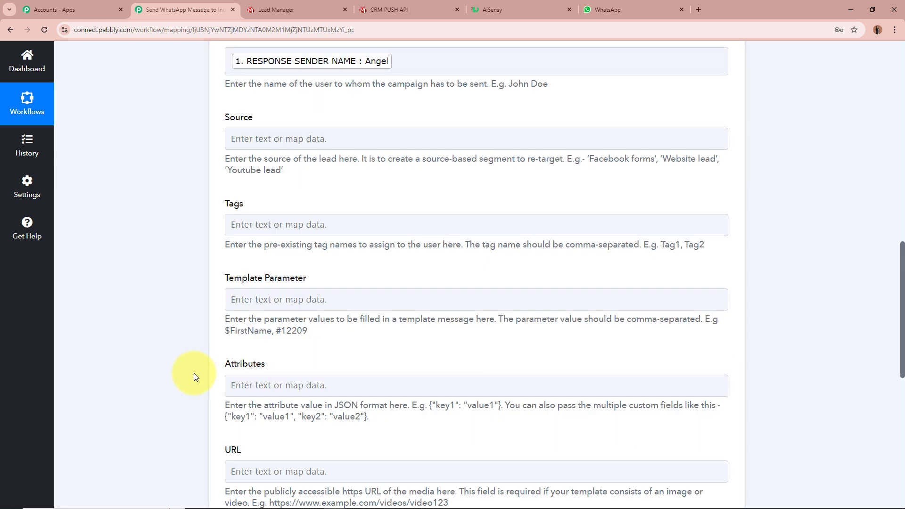
left_click_drag(213, 117, 294, 121)
left_click_drag(297, 203, 129, 216)
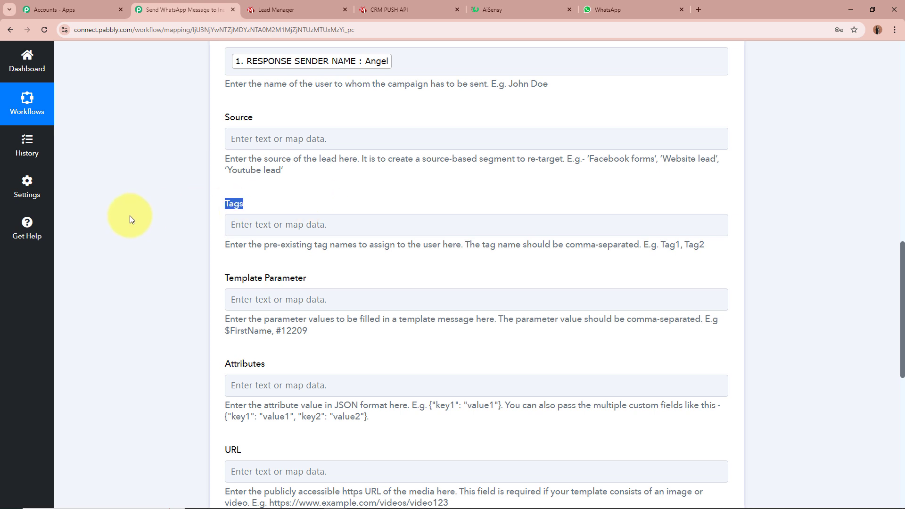
left_click(129, 216)
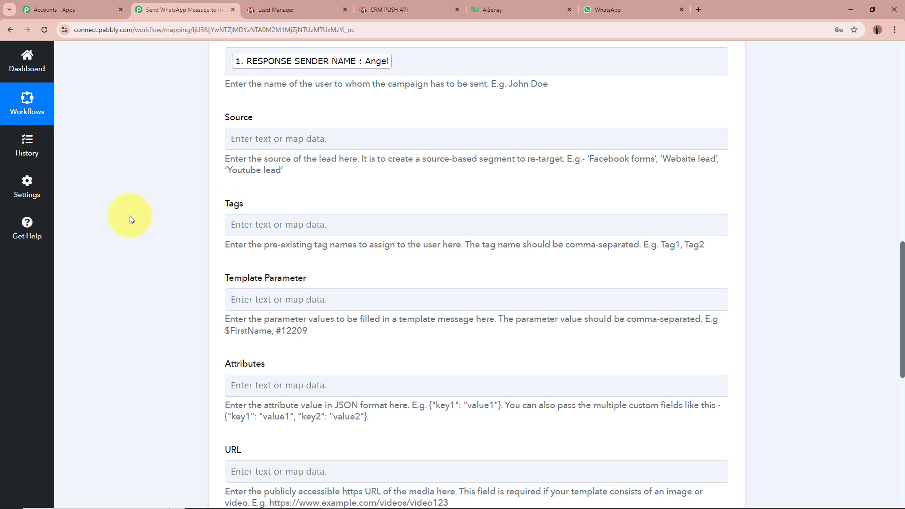
scroll(131, 218, "down", 2)
left_click_drag(216, 186, 370, 184)
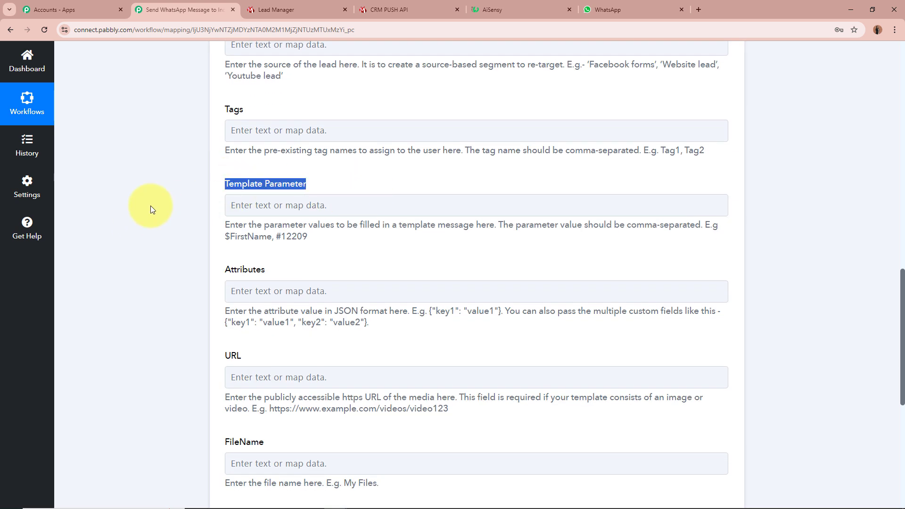
left_click(162, 184)
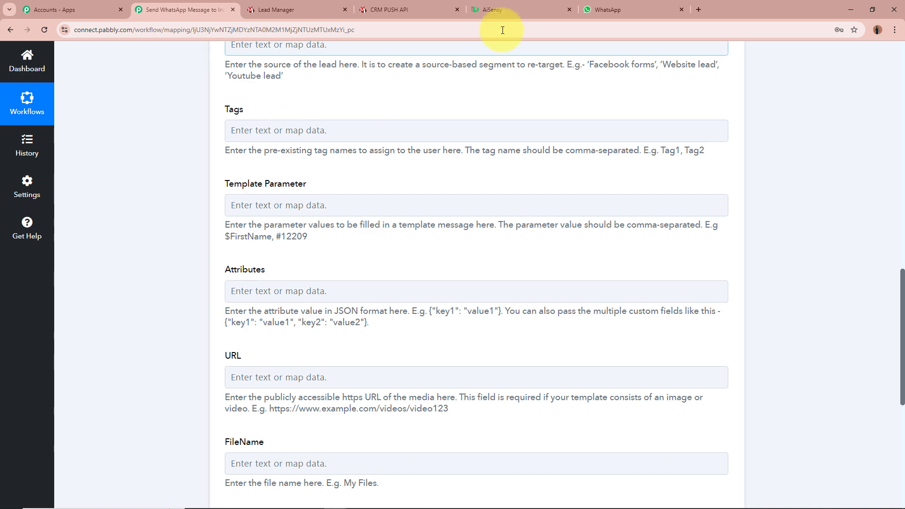
Switch to AiSensy and check the name variable in the greeting of the IndiaMART Firecracker Leads campaign message.
left_click(494, 10)
scroll(316, 294, "down", 3)
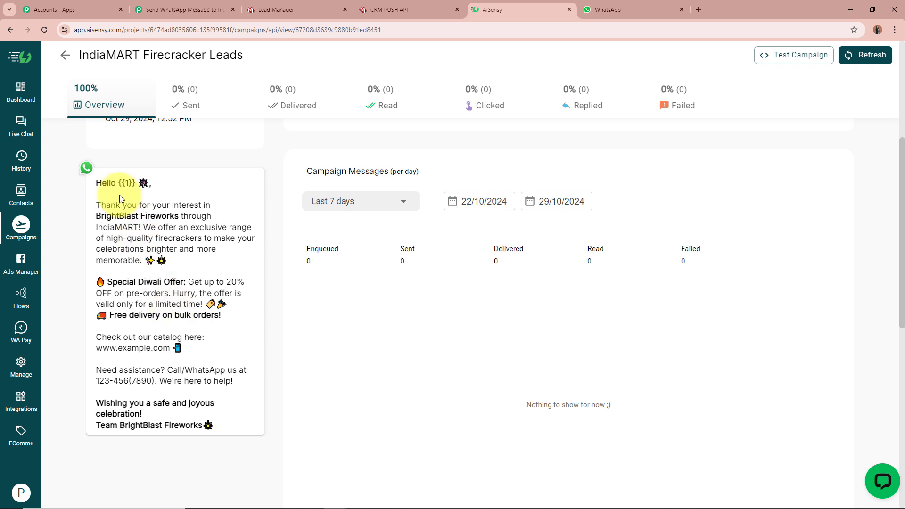
left_click_drag(118, 183, 140, 183)
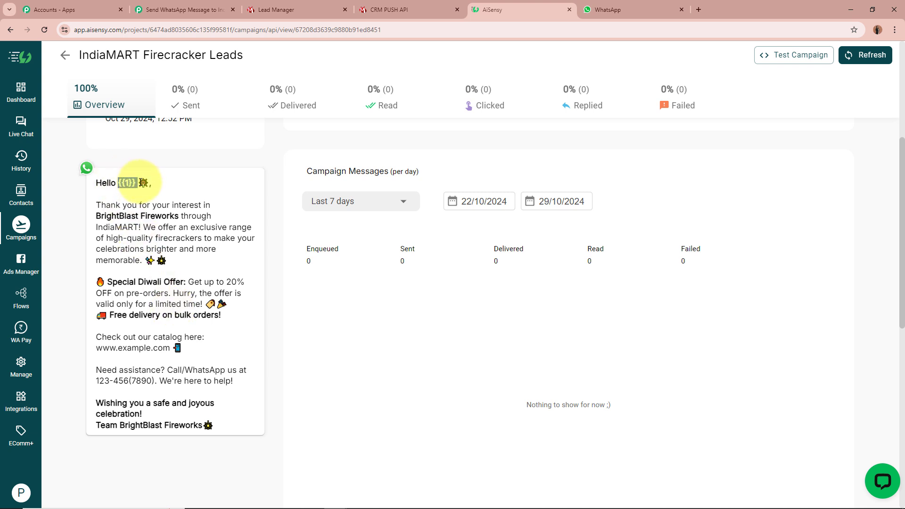
left_click(141, 183)
left_click_drag(117, 183, 179, 184)
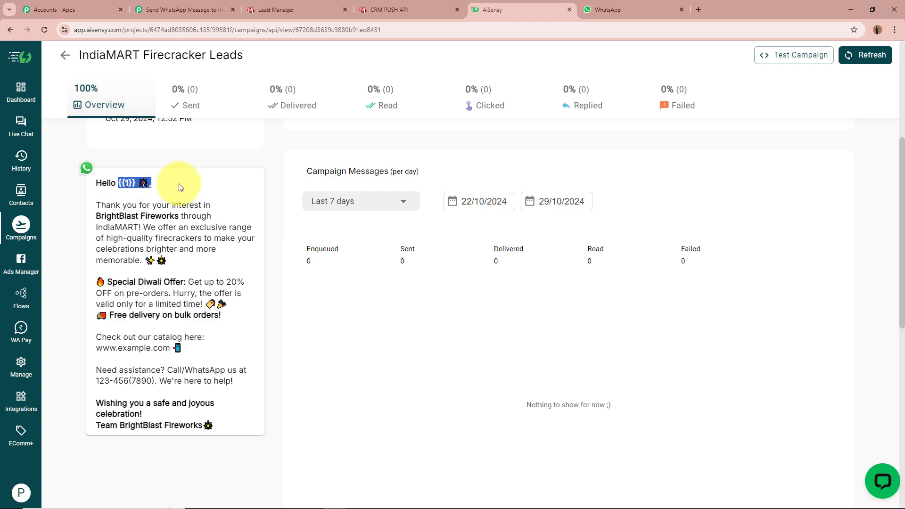
left_click(179, 184)
Back in Pabbly Connect, map the Template Parameter field to the RESPONSE SENDER NAME value from the IndiaMART New Leads trigger.
left_click(210, 13)
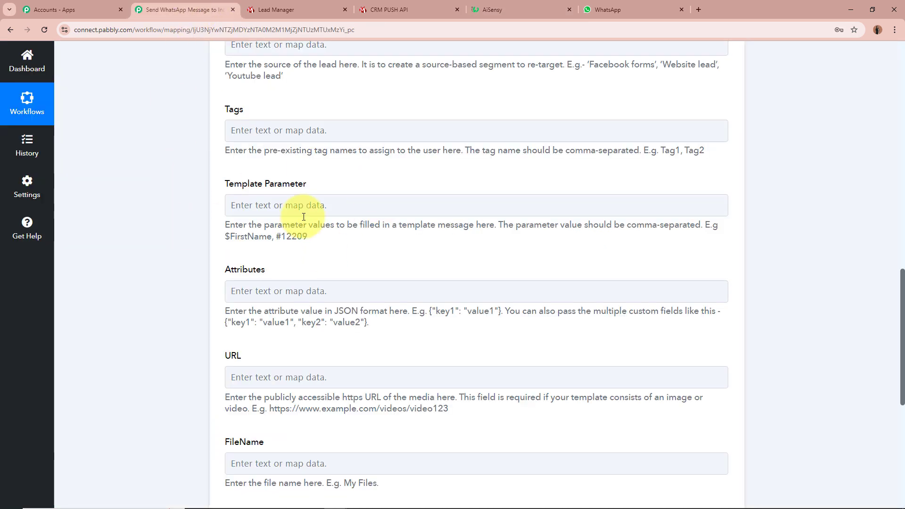
left_click(340, 205)
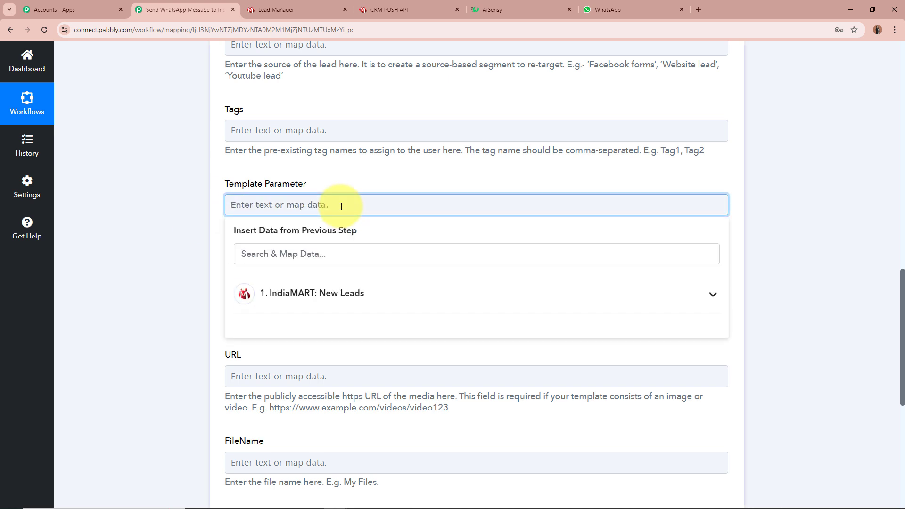
left_click(343, 249)
type("name")
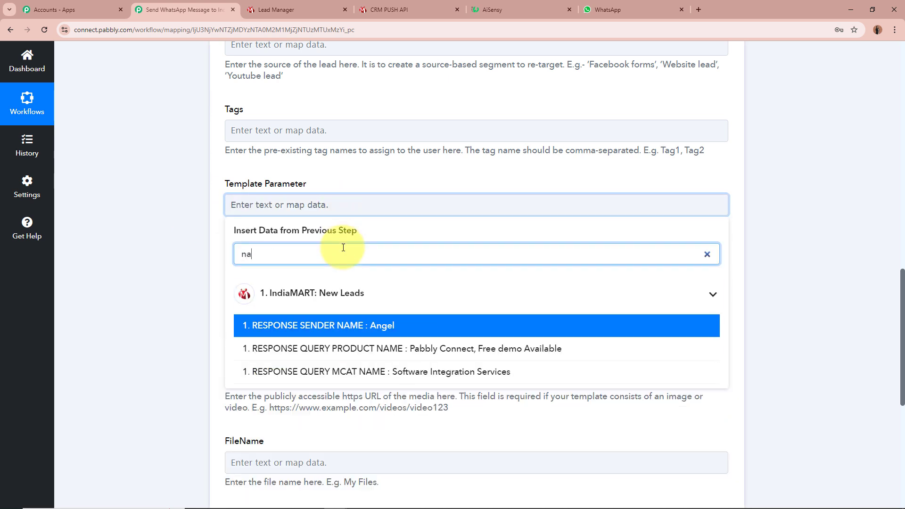
left_click(362, 328)
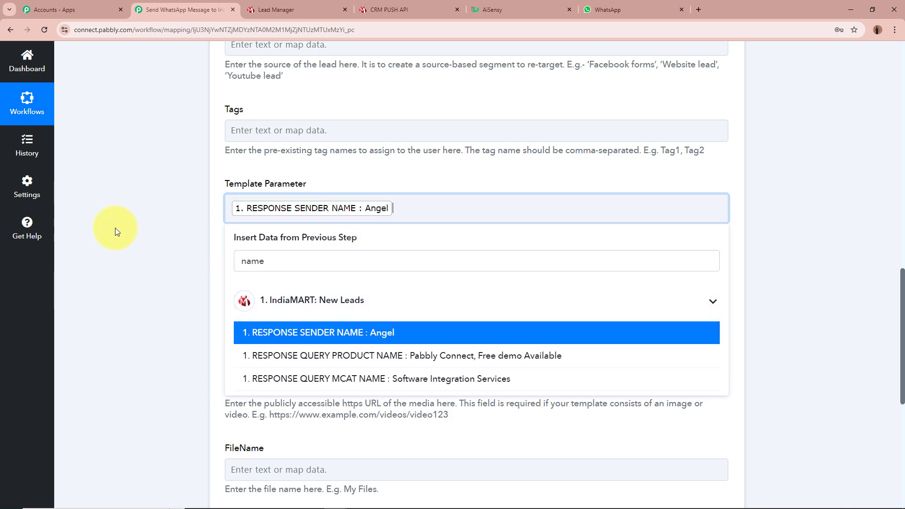
left_click(177, 228)
Review the Attributes, URL and FileName fields of the Send Template Message action.
scroll(119, 284, "down", 3)
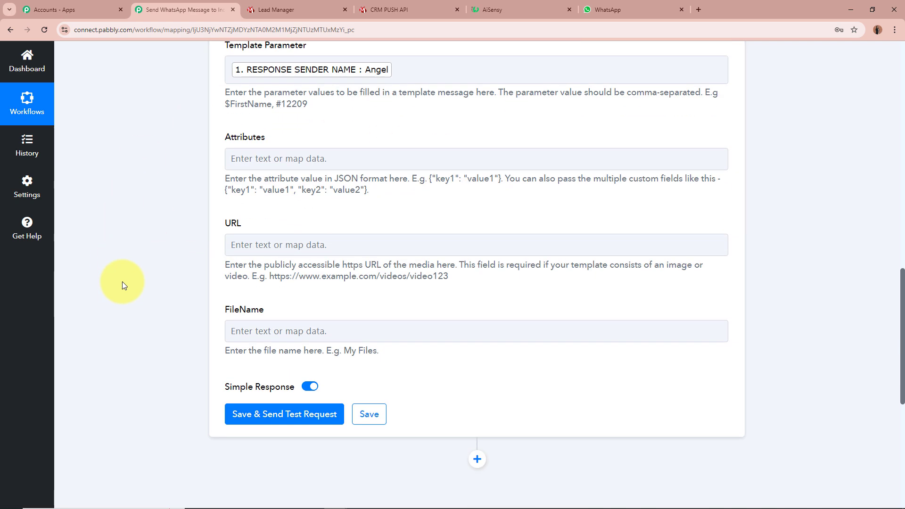
left_click_drag(222, 133, 282, 134)
left_click_drag(225, 217, 263, 227)
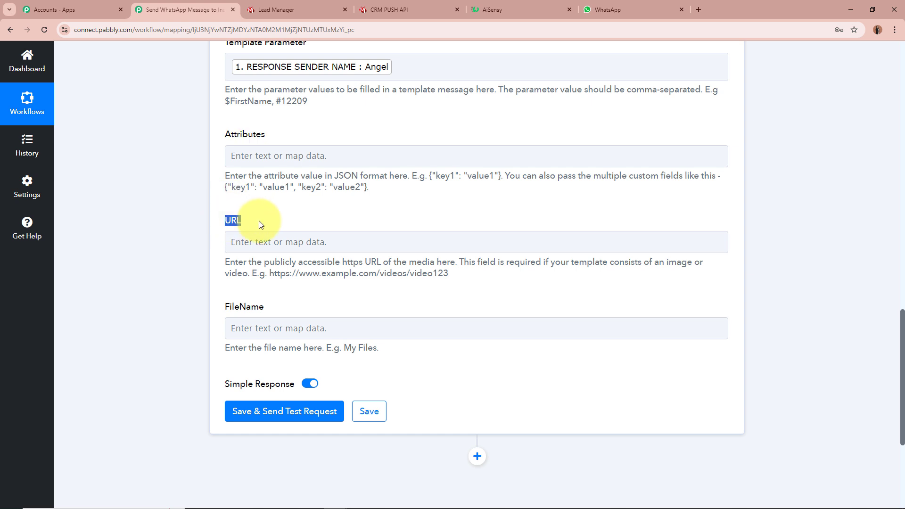
left_click_drag(224, 307, 318, 308)
left_click(126, 276)
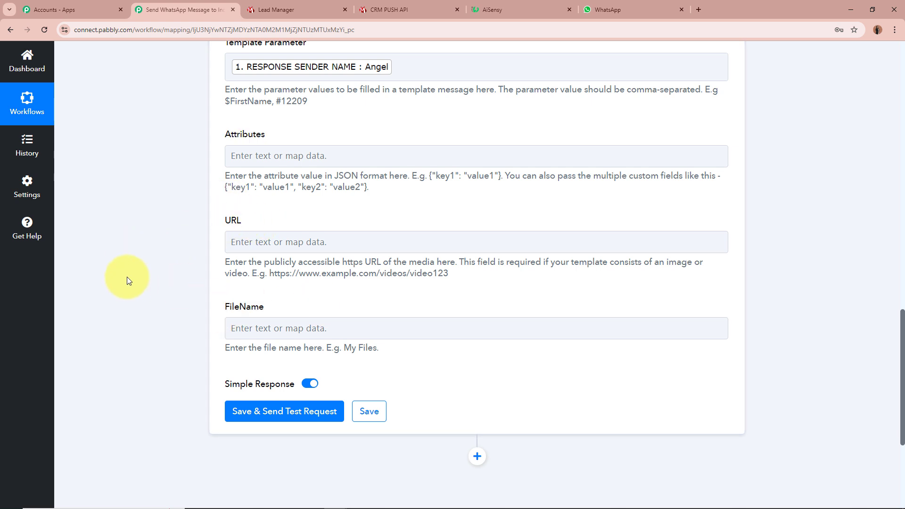
Save the Send Template Message action with a test request and check the Success value in its response.
scroll(126, 277, "down", 4)
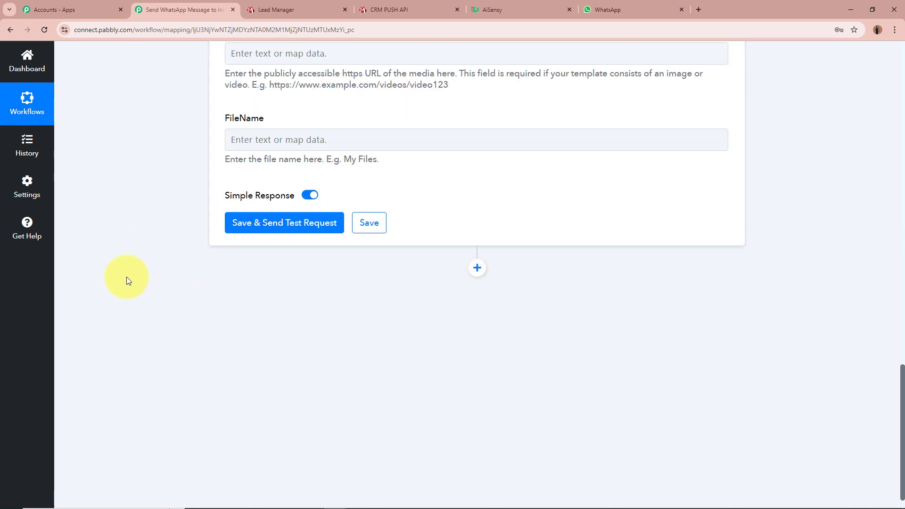
left_click(276, 227)
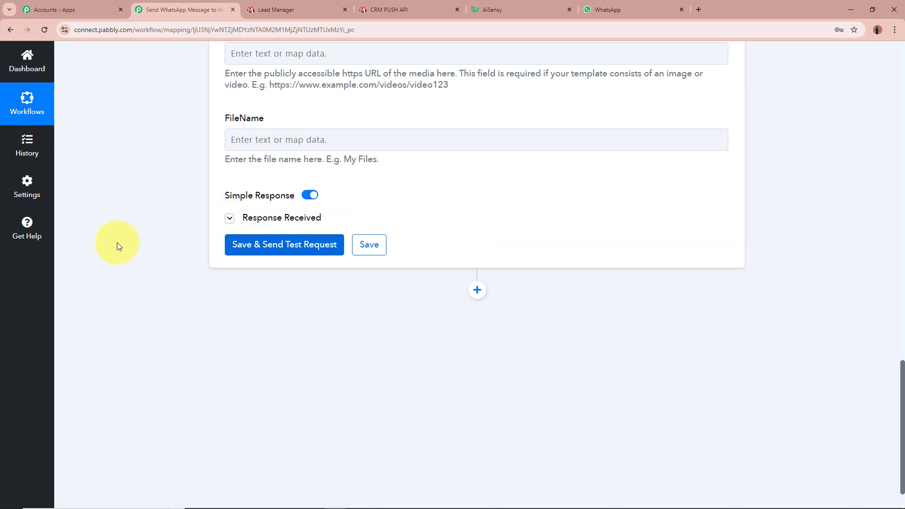
scroll(117, 242, "down", 1)
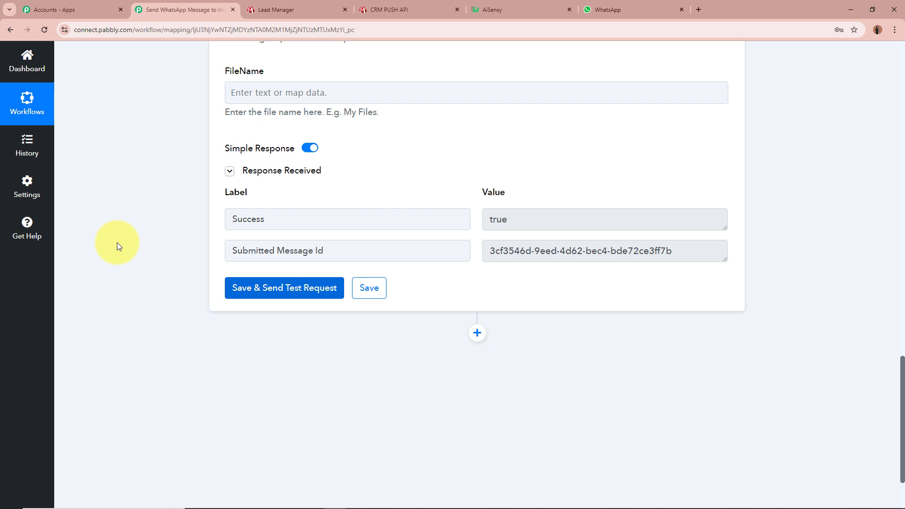
double_click(542, 225)
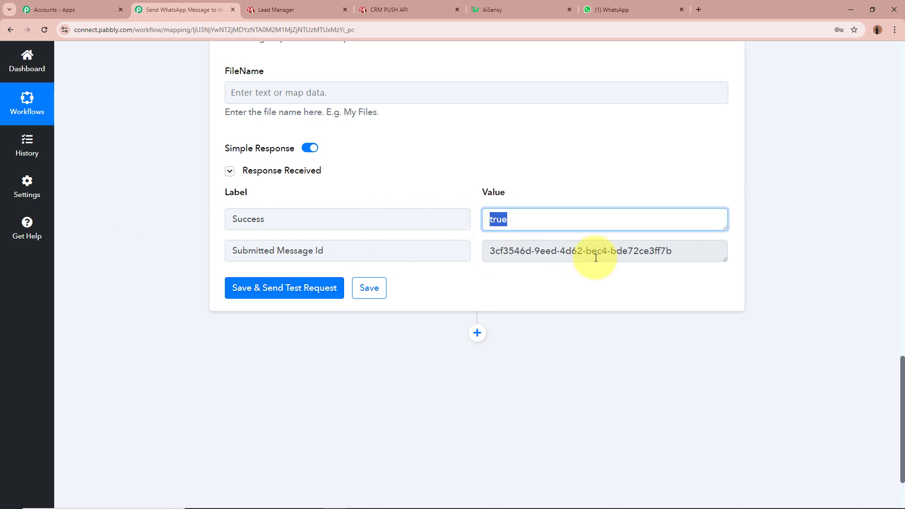
left_click(781, 221)
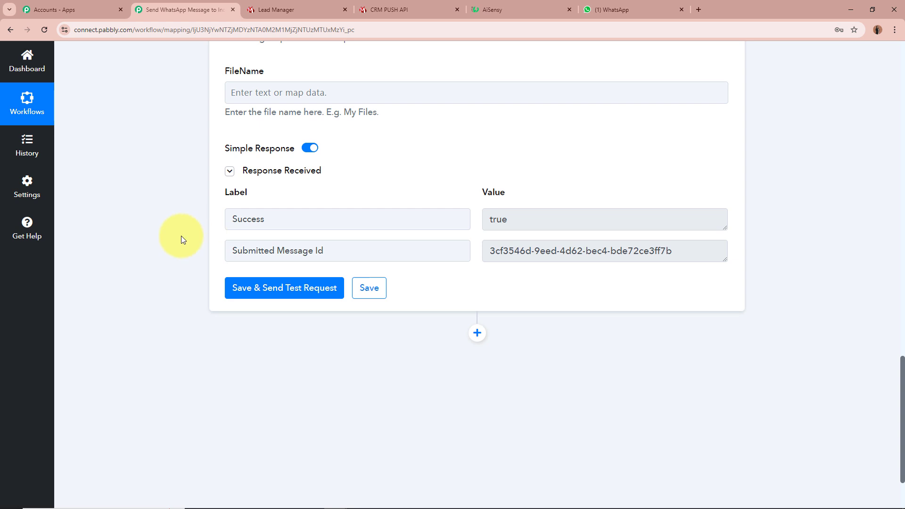
Switch to WhatsApp and check the greeting and body of the template message received from AiSensy.
left_click(617, 5)
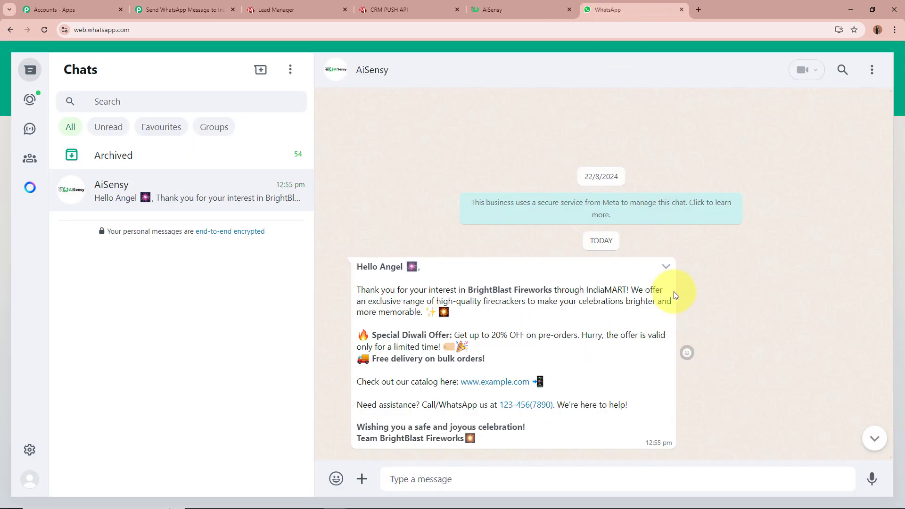
left_click_drag(358, 267, 414, 266)
left_click(363, 267)
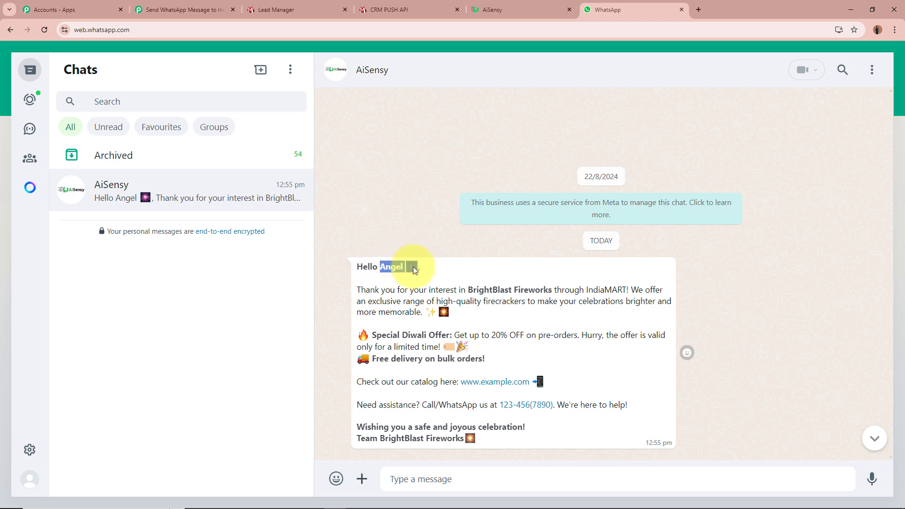
left_click_drag(364, 295, 506, 437)
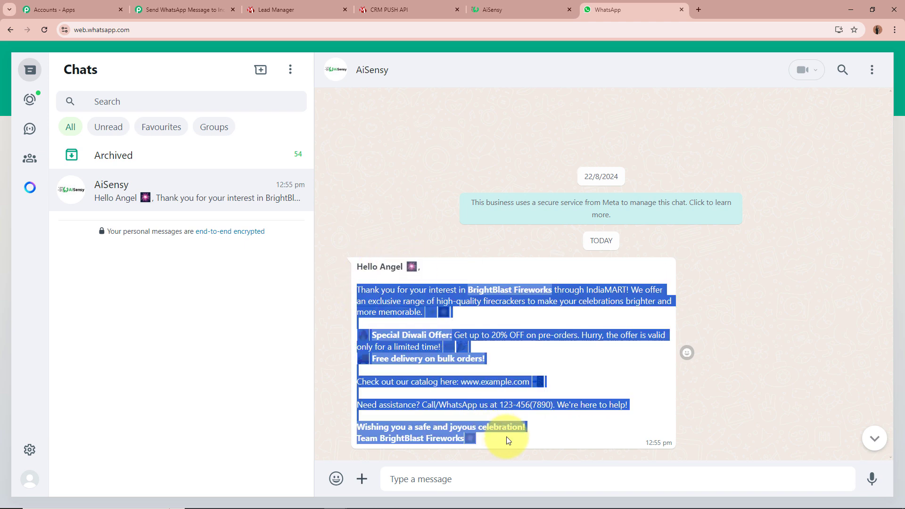
left_click(506, 437)
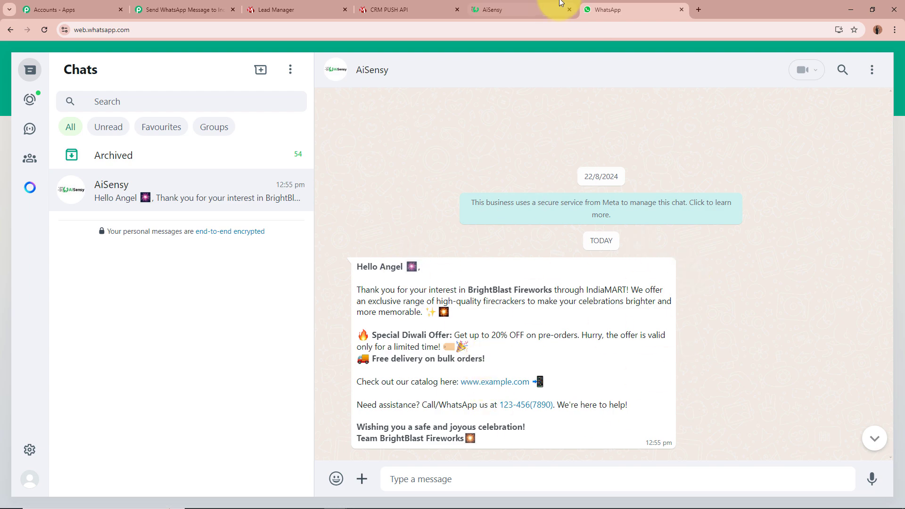
left_click(542, 9)
left_click(589, 10)
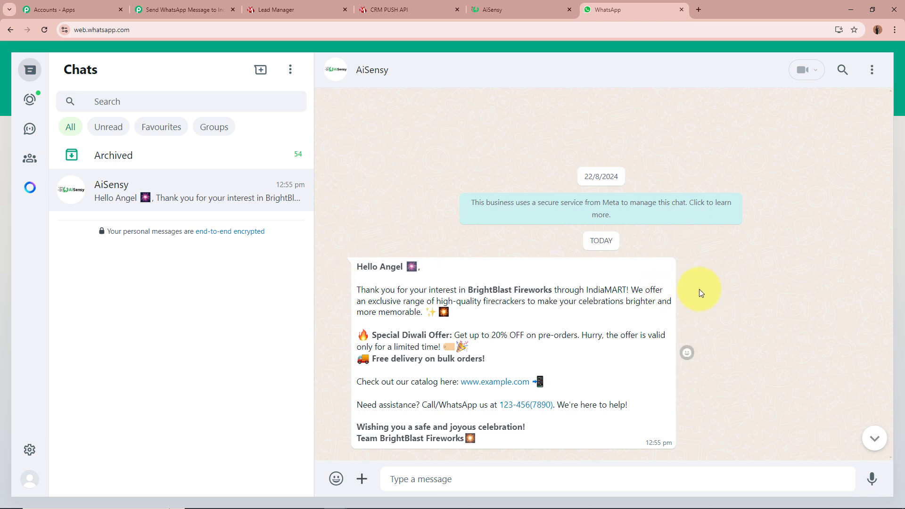
Return to the Pabbly Connect workflow and collapse the WhatsApp by AiSensy action step.
left_click(327, 6)
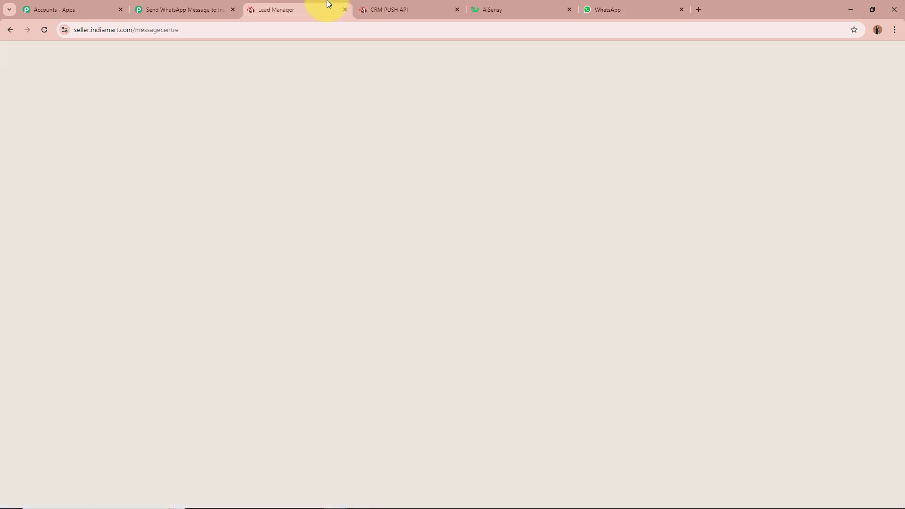
left_click(630, 2)
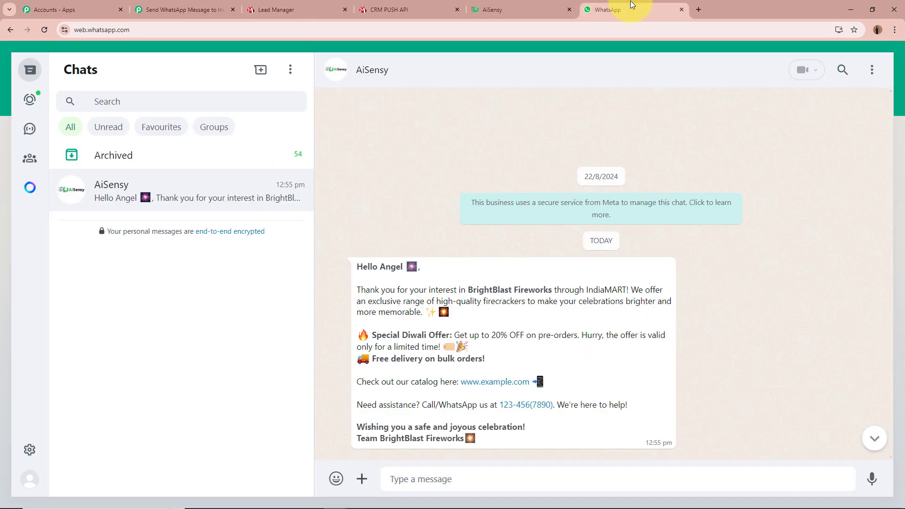
left_click(188, 10)
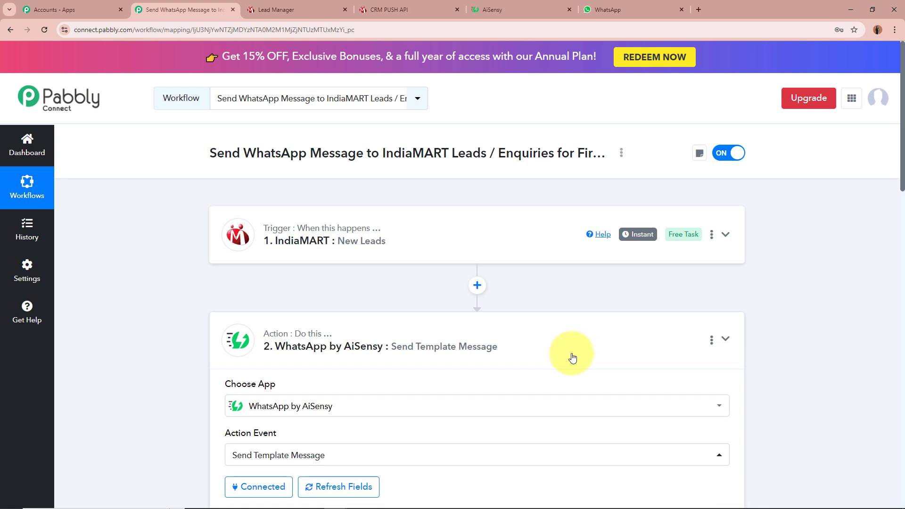
left_click(571, 356)
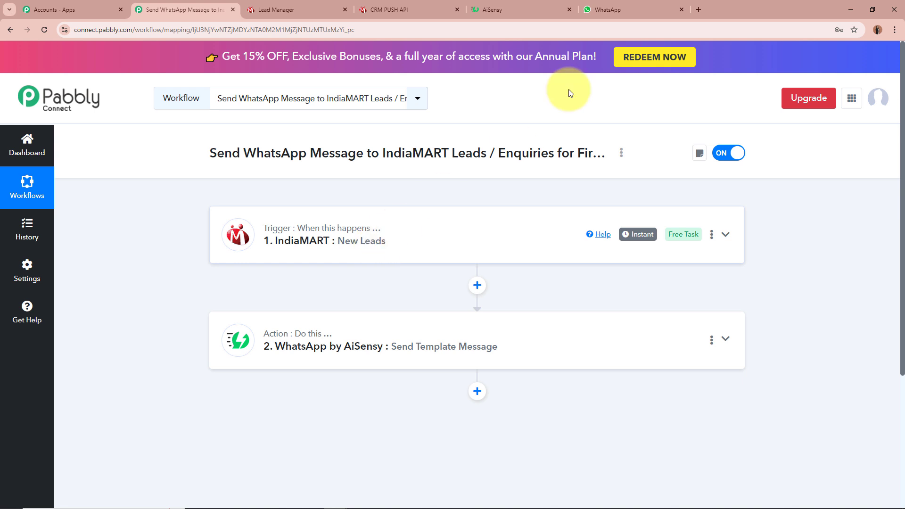
Look over the delivered message in WhatsApp once more and return to the Pabbly Connect workflow.
left_click(634, 10)
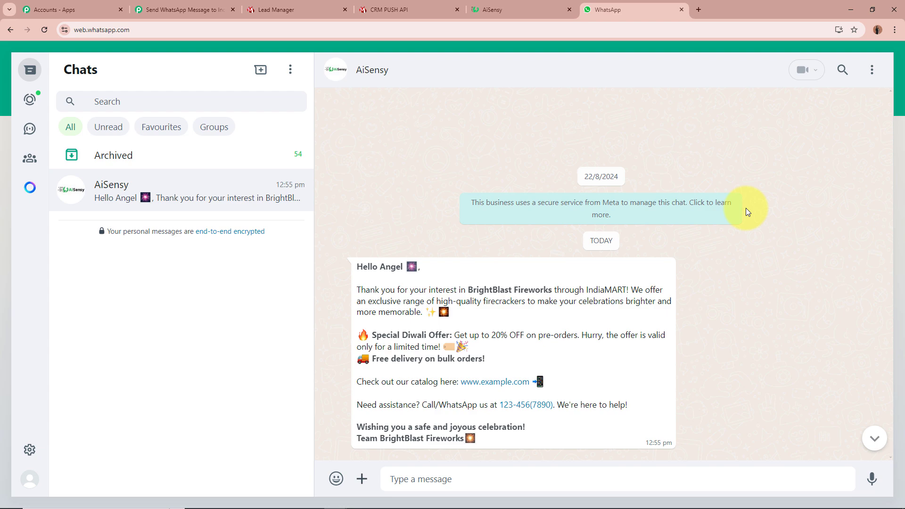
left_click(320, 8)
left_click(587, 9)
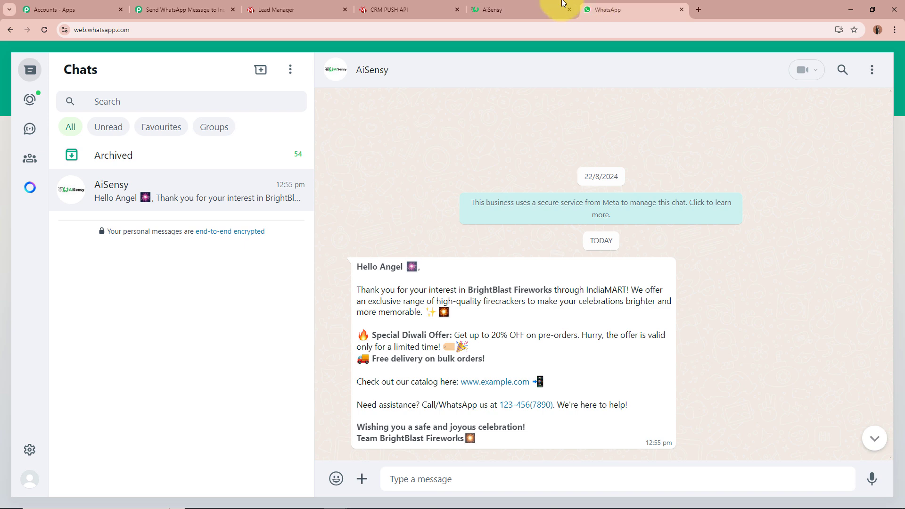
left_click(198, 9)
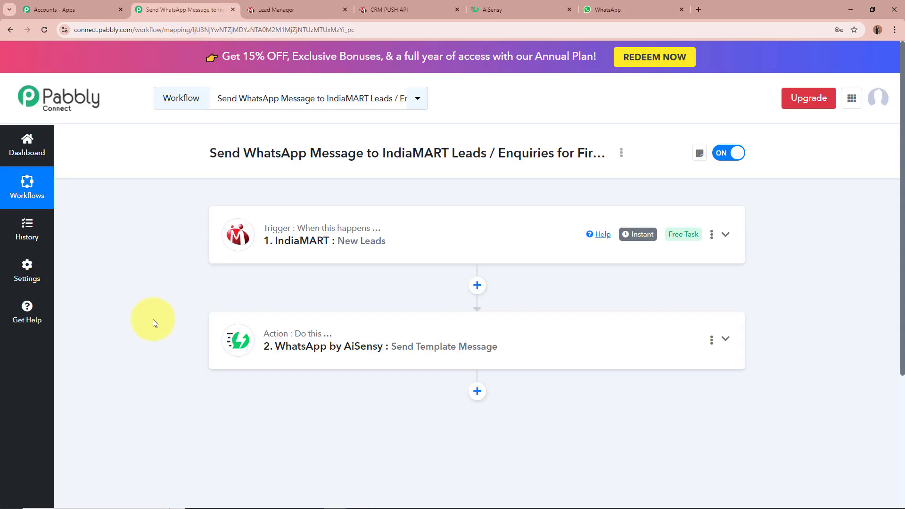